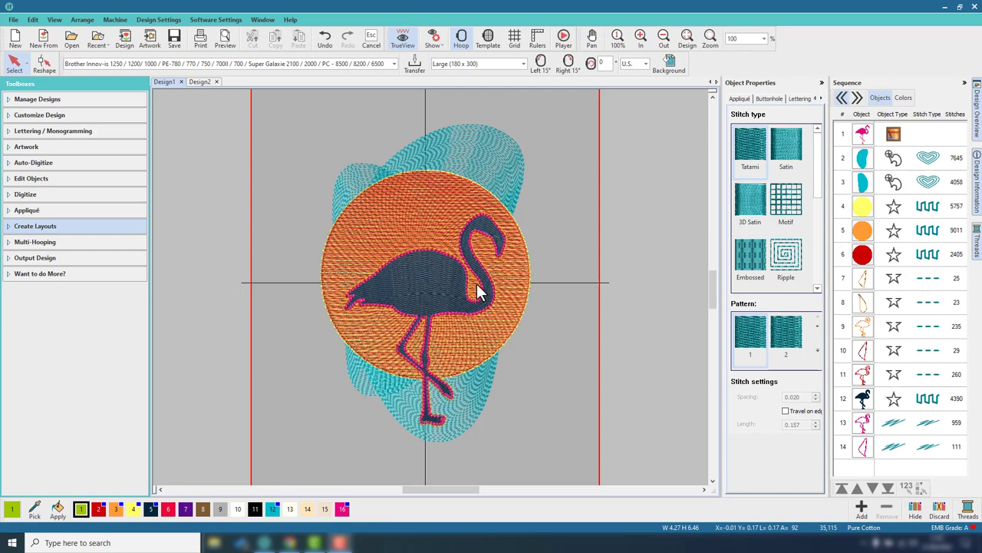
Move to the empty second design, then show the Creative Fabrica Flamingo product page in Chrome.
left_click(199, 82)
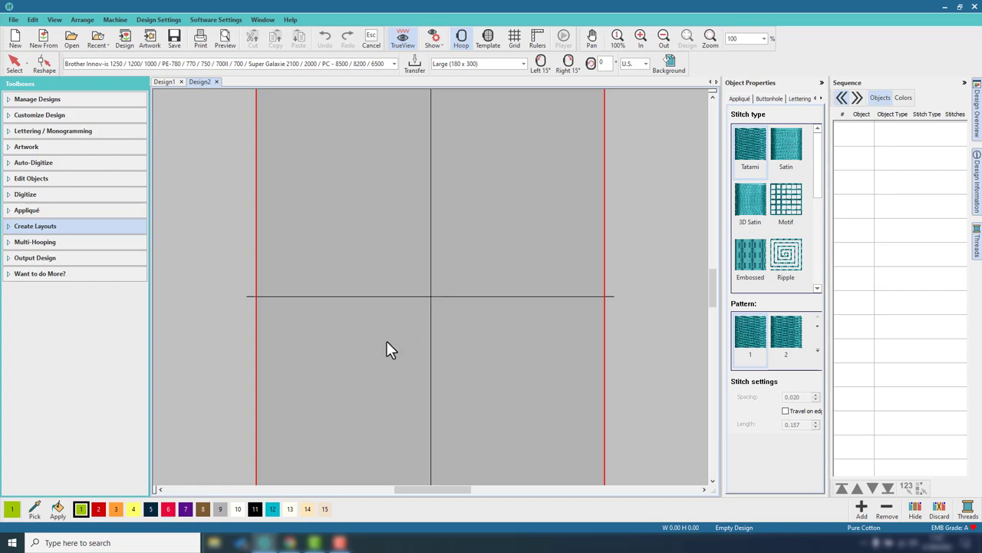
left_click(290, 543)
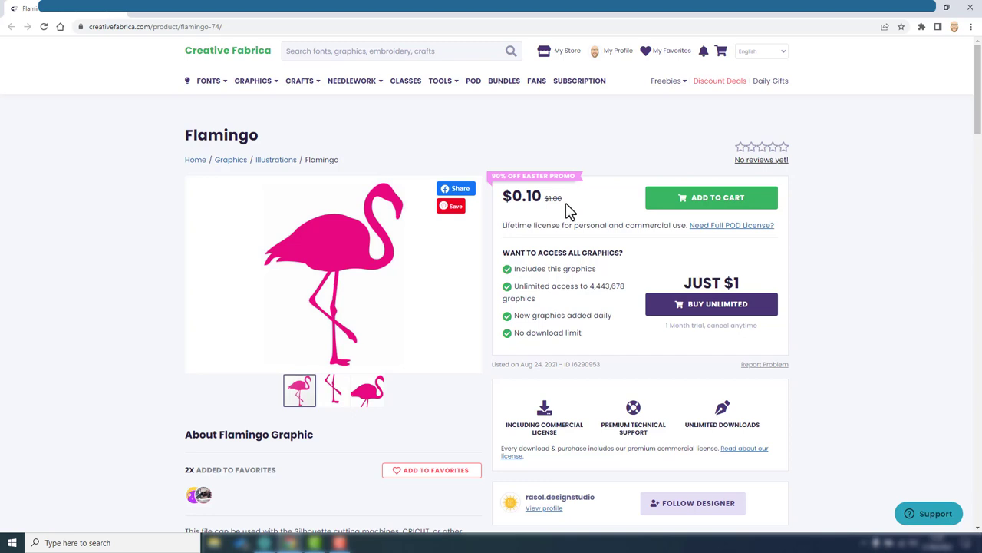
Return from the Flamingo page in Chrome to the empty Design2 in Hatch Embroidery.
key("alt+Tab")
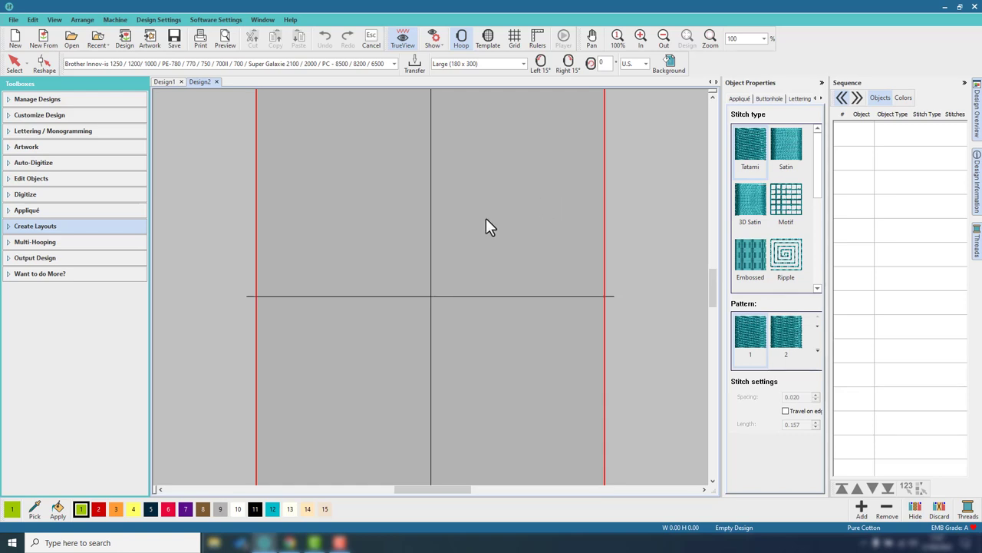
Insert the Flamingo1 artwork into Design2, centred in the hoop at 3.304 × 4.347 in.
left_click(150, 40)
left_click(39, 90)
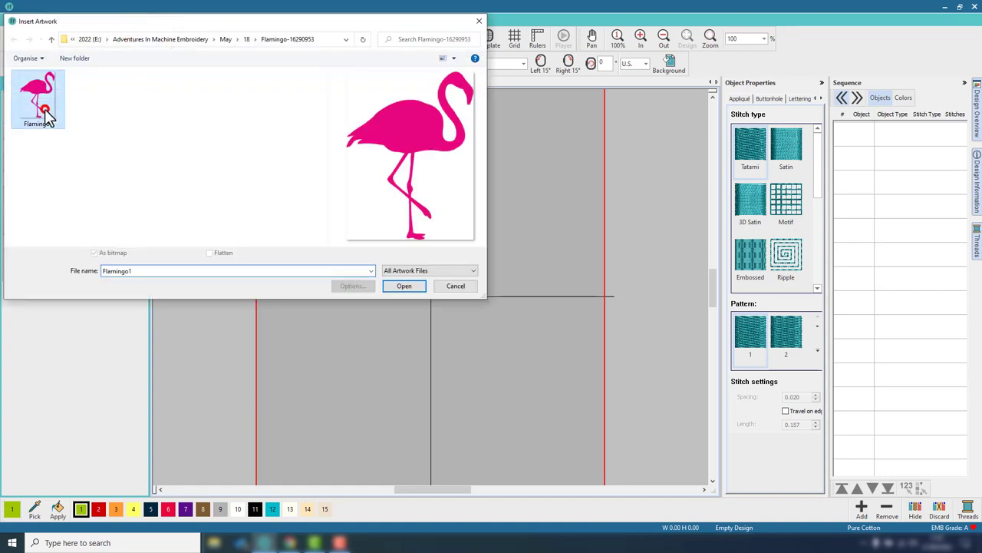
left_click(400, 287)
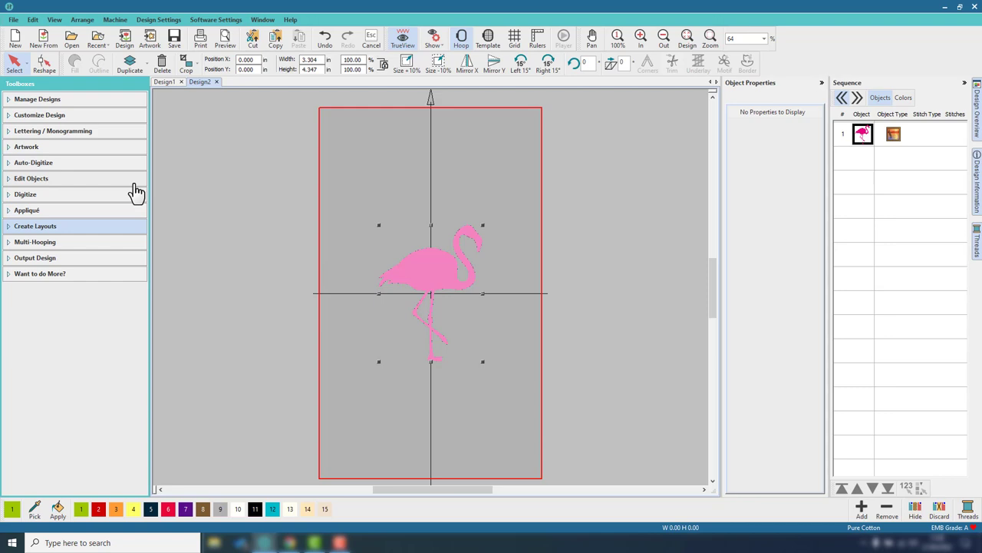
Auto-digitize the flamingo picture with Instant Embroidery into a filled stitch object.
left_click(22, 196)
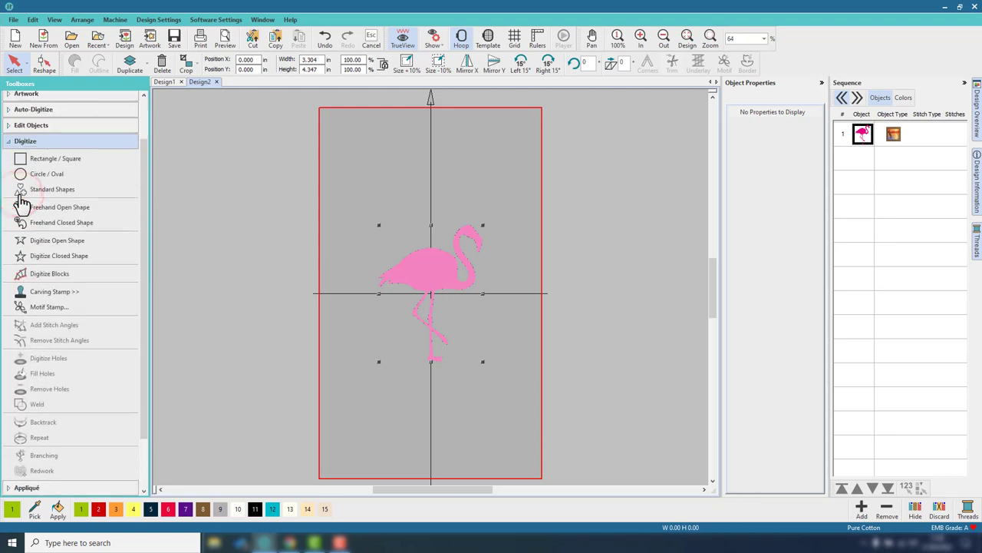
left_click(20, 145)
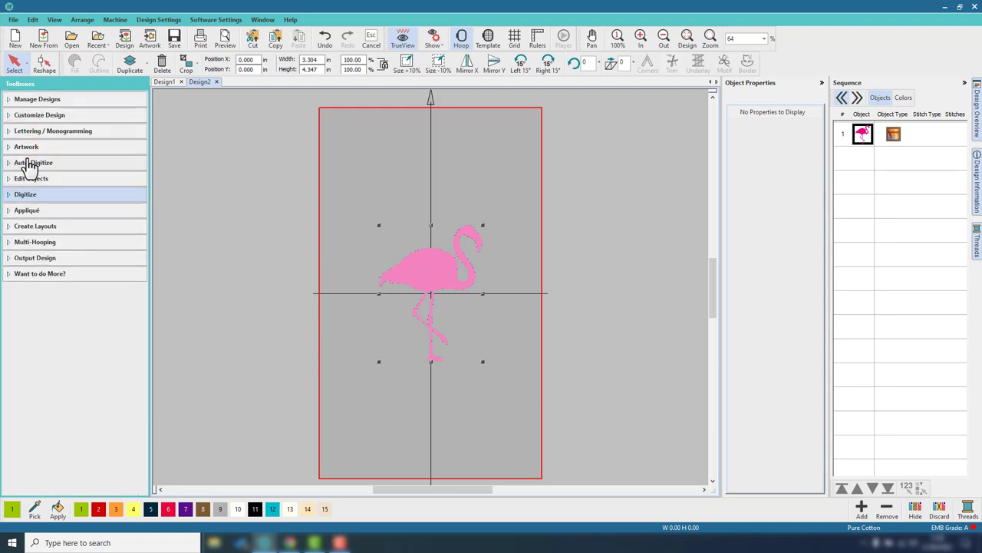
left_click(26, 160)
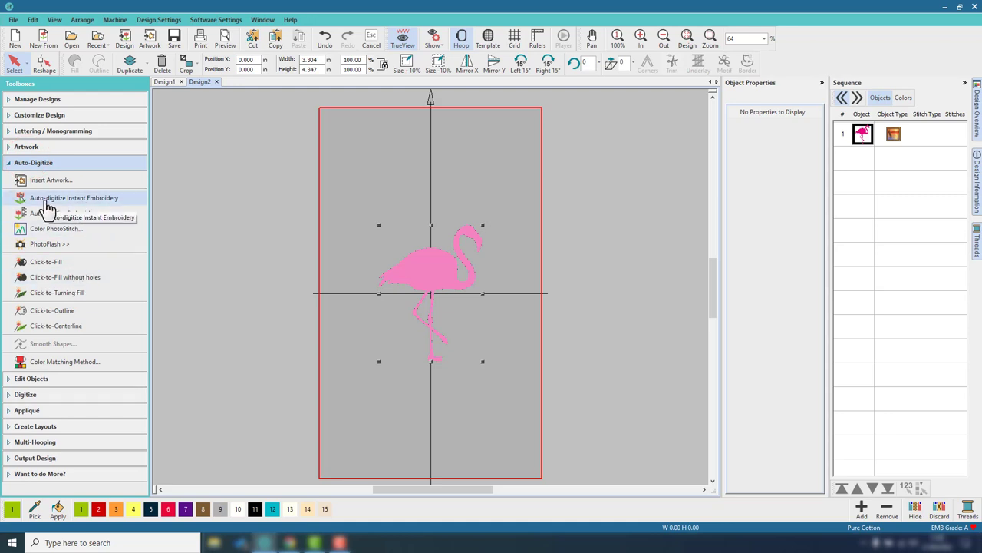
left_click(99, 198)
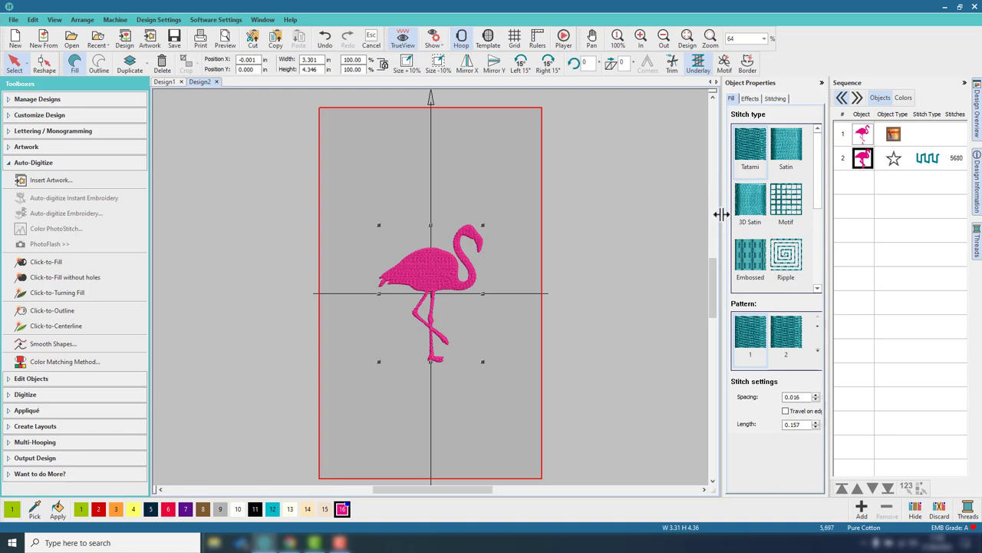
Recolour the flamingo embroidery to navy with swatch 5 and deselect it.
left_click_drag(722, 213, 679, 215)
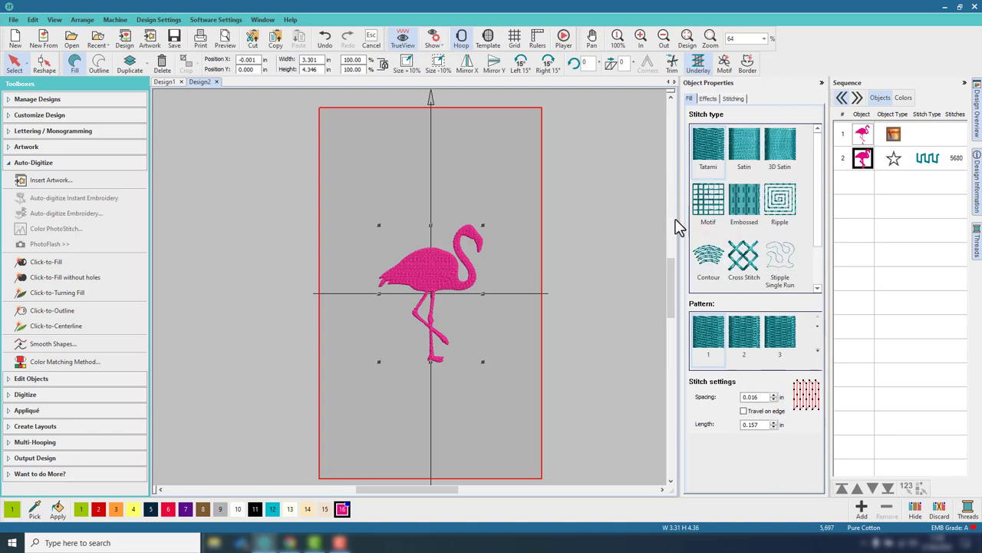
left_click(153, 510)
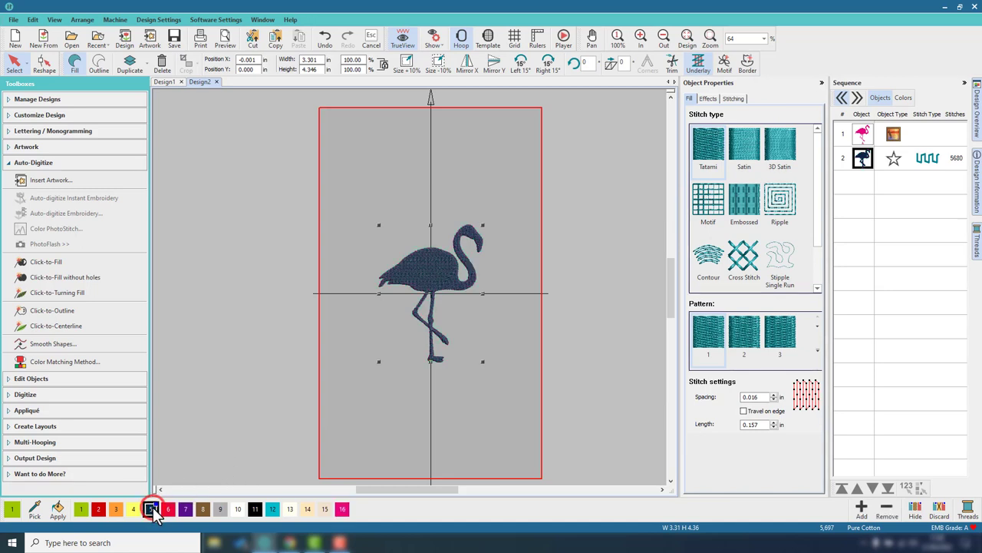
left_click(522, 291)
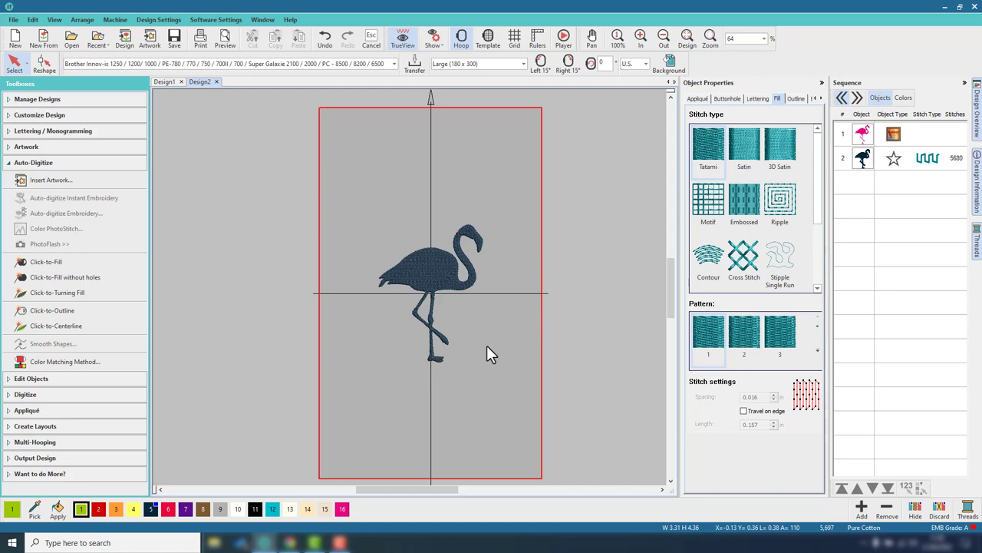
Draw a yellow tatami-filled circle about 4.42 in wide centred over the navy flamingo.
left_click(48, 163)
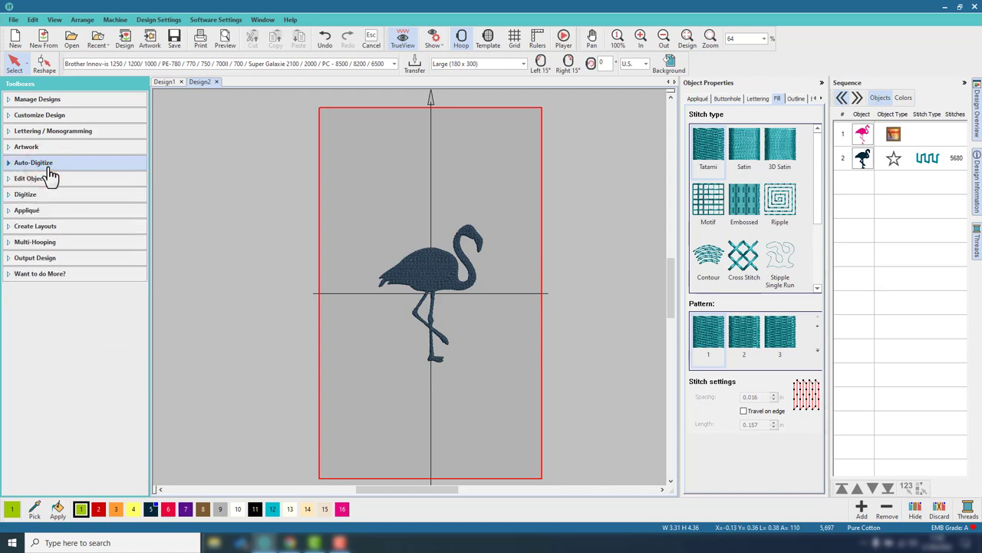
left_click(45, 195)
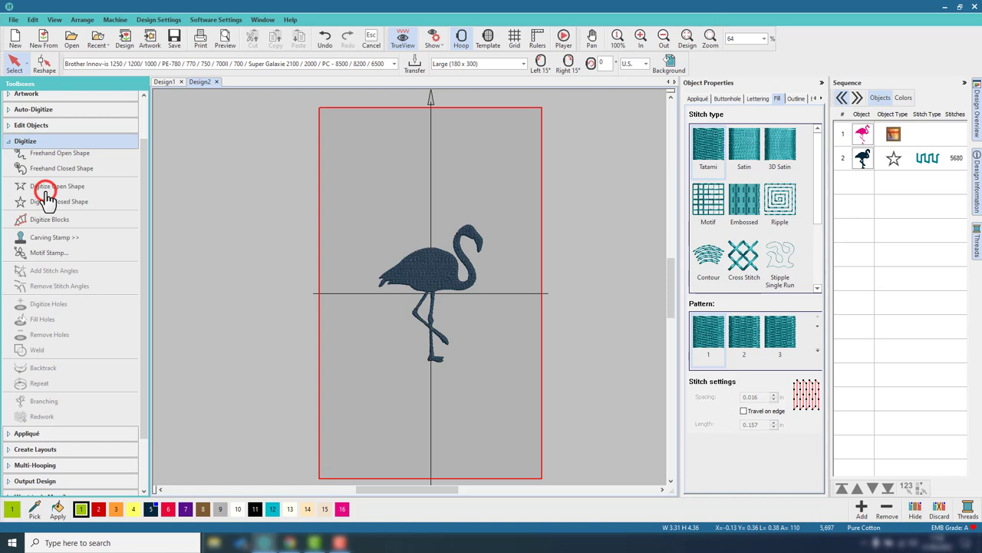
left_click(46, 175)
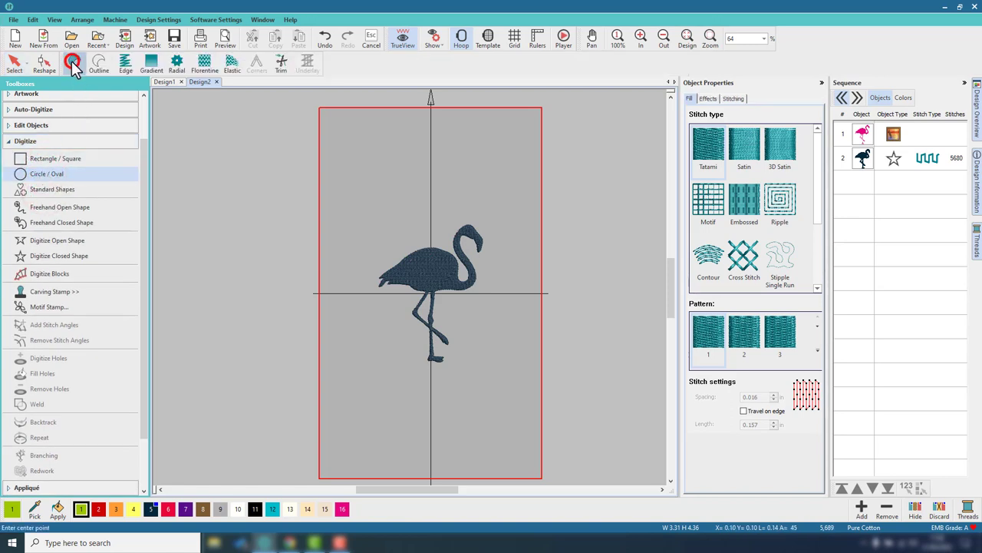
left_click(706, 152)
left_click(133, 508)
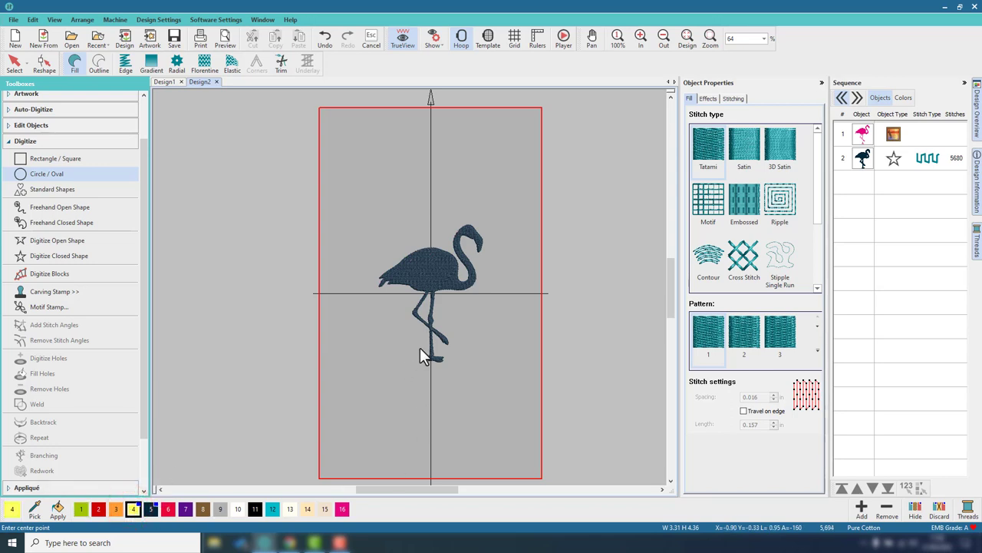
left_click(431, 294)
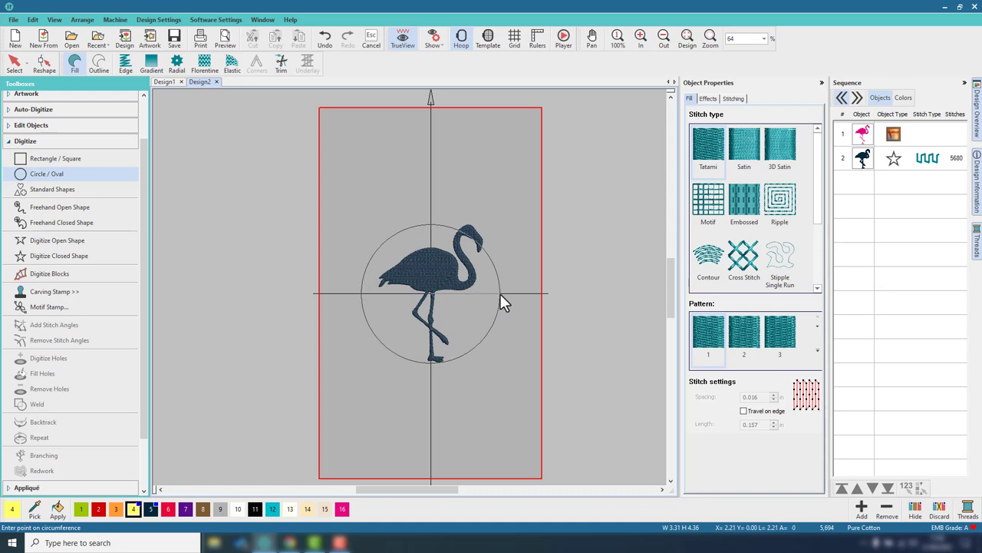
left_click(500, 294)
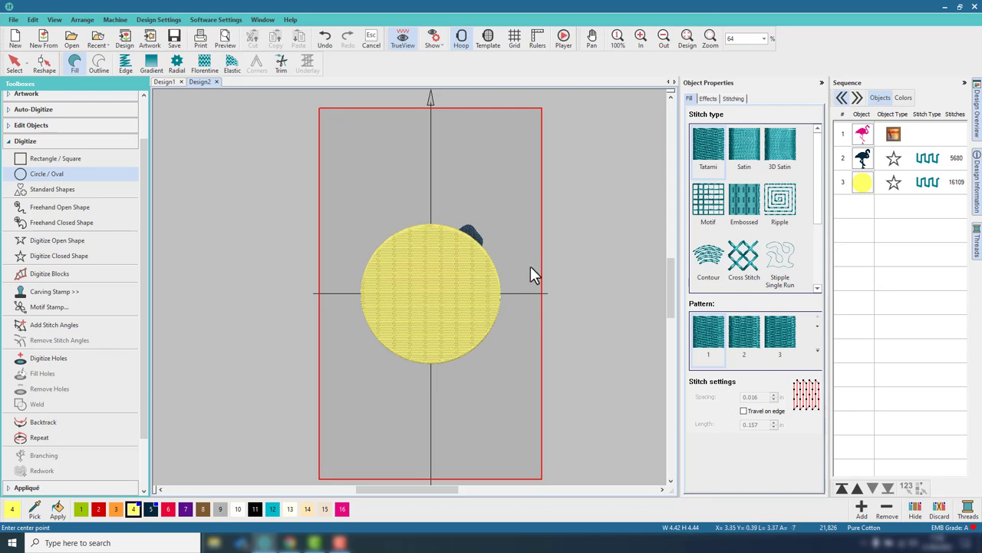
left_click(16, 63)
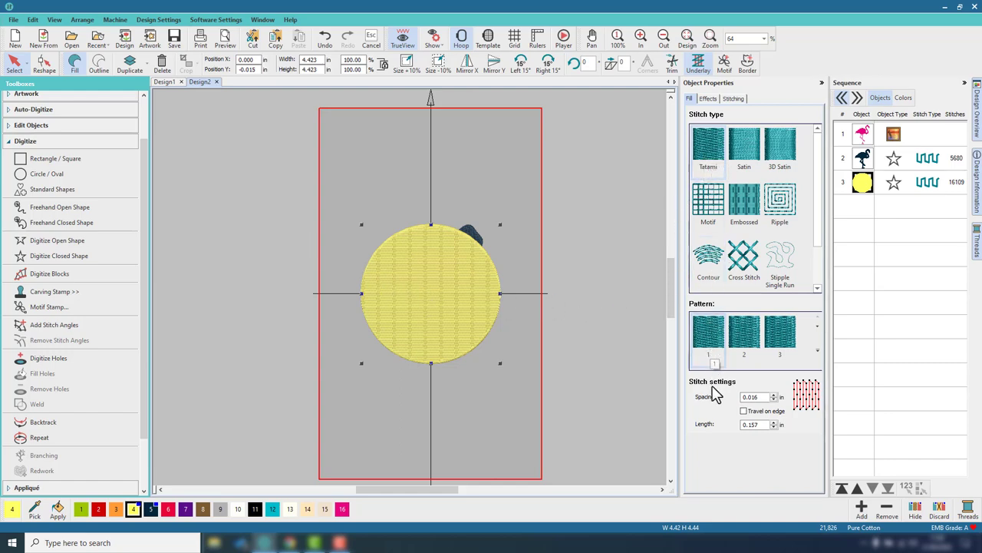
Set the yellow circle's fill stitch spacing to 0.079 in.
left_click(758, 397)
left_click_drag(758, 396, 732, 396)
type("0.")
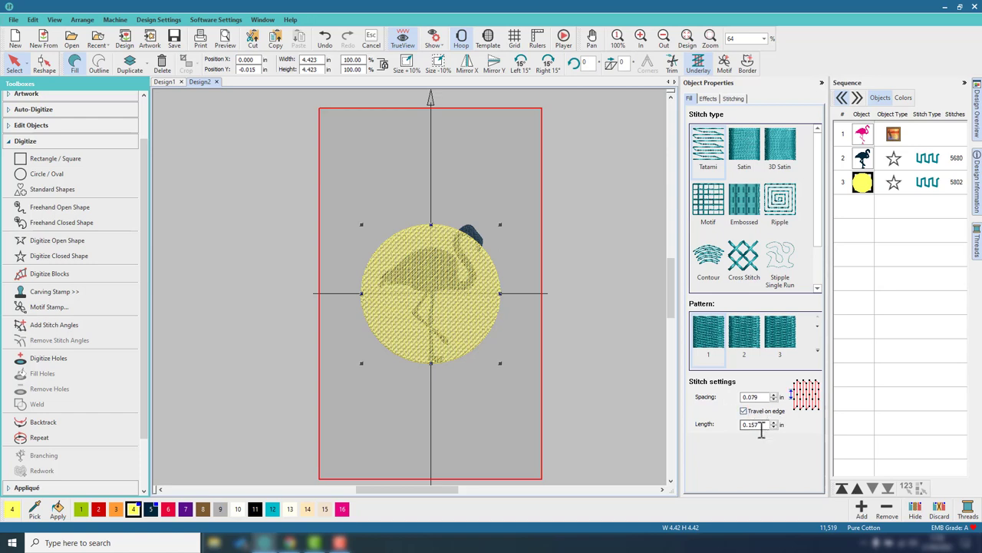
Turn on radial fill with a 0.38 × 0.38 in centre hole.
left_click(707, 98)
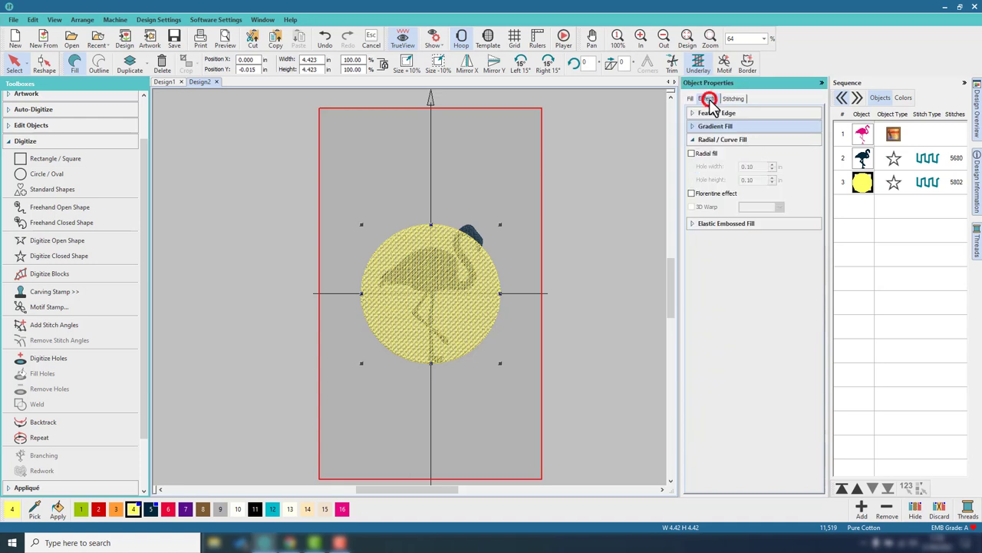
left_click(693, 154)
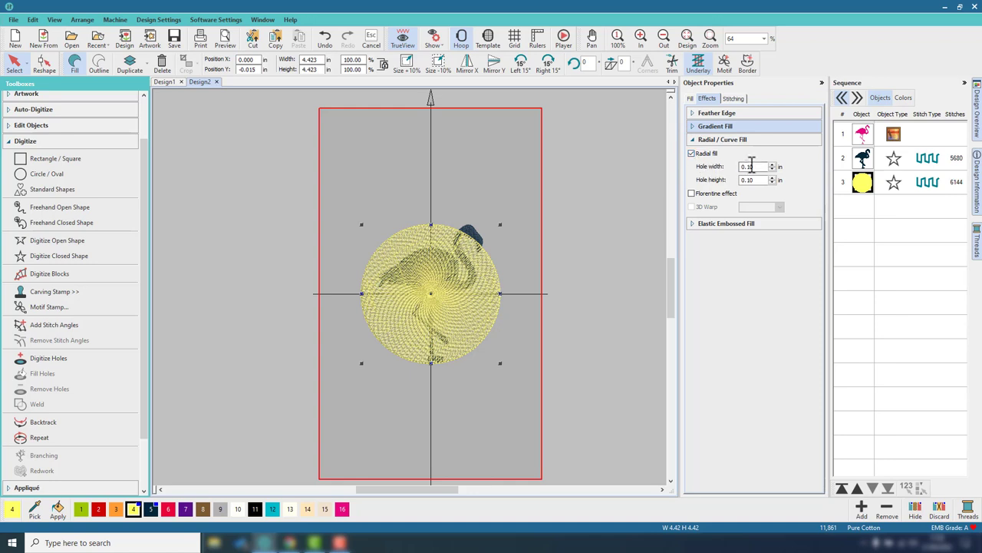
double_click(749, 167)
type("0.38")
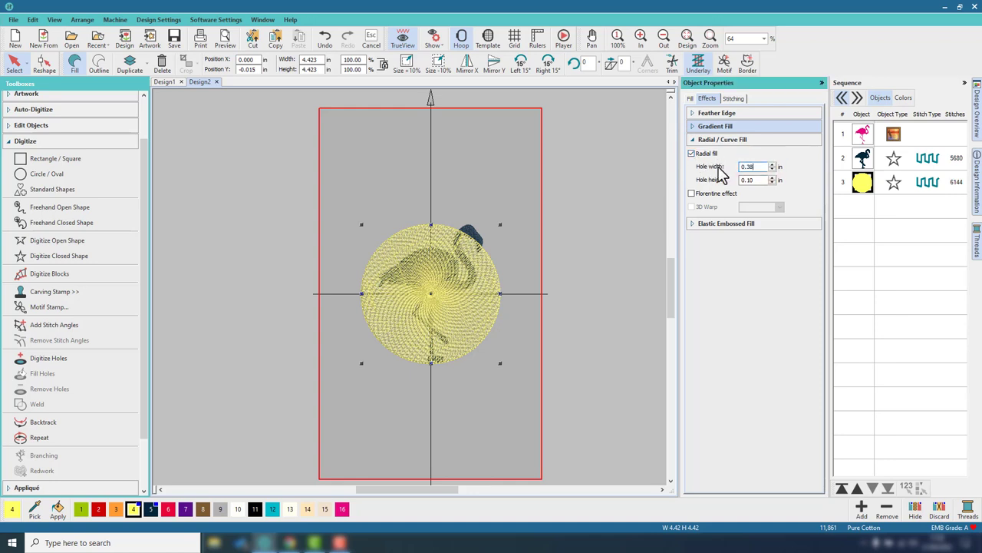
key("Return")
double_click(743, 179)
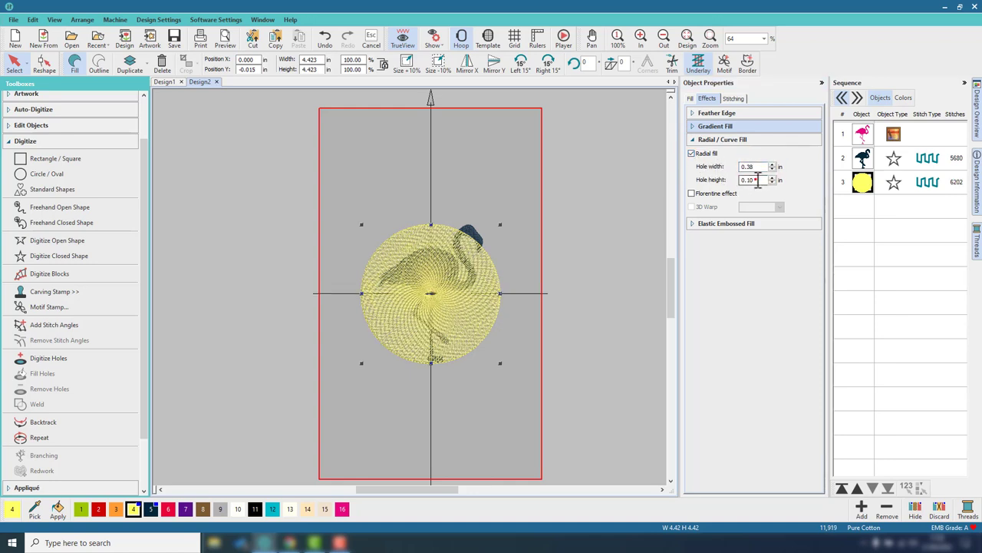
type("0.38")
key("Return")
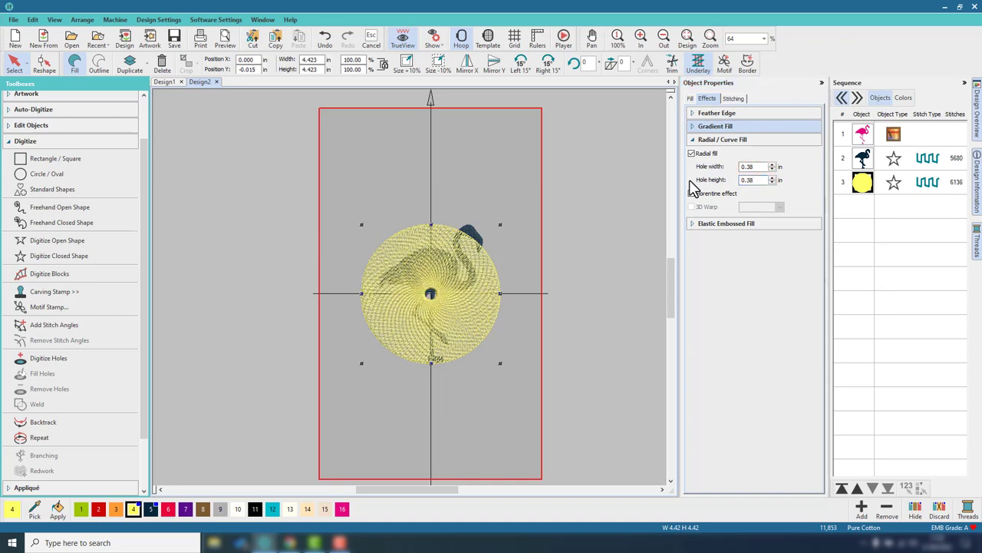
scroll(415, 312, "up", 5)
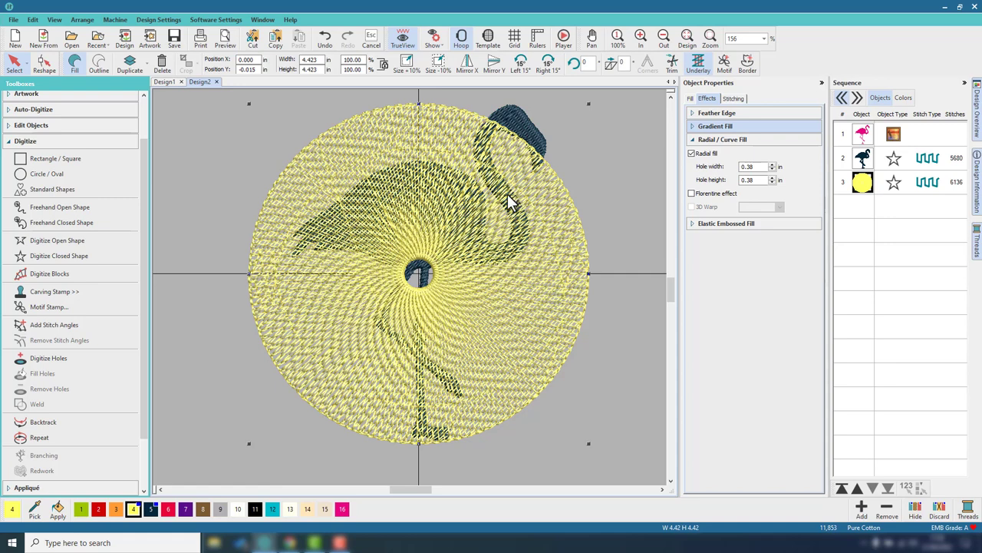
Duplicate the yellow radial circle and shrink the copy to 4.279 in (96.73%).
scroll(417, 282, "down", 2)
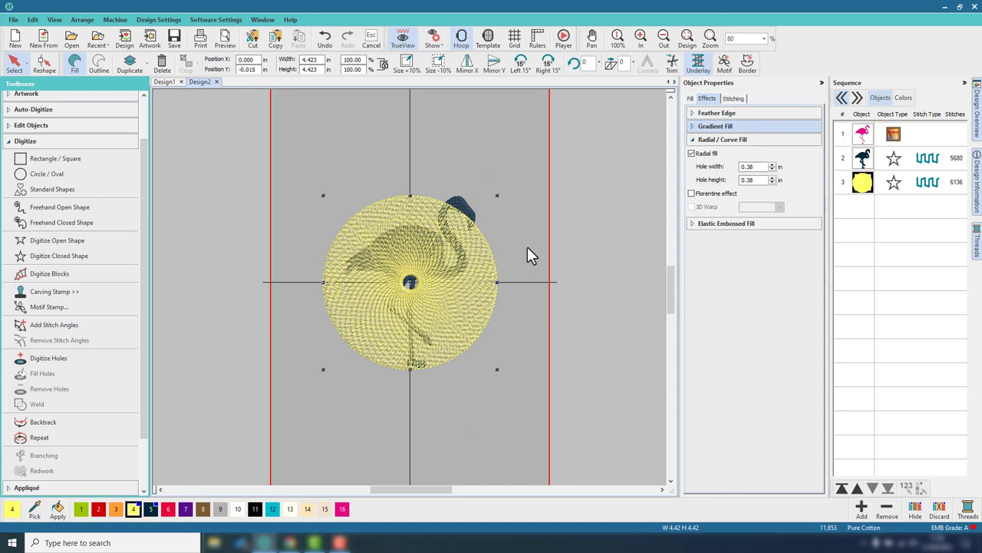
left_click(610, 222)
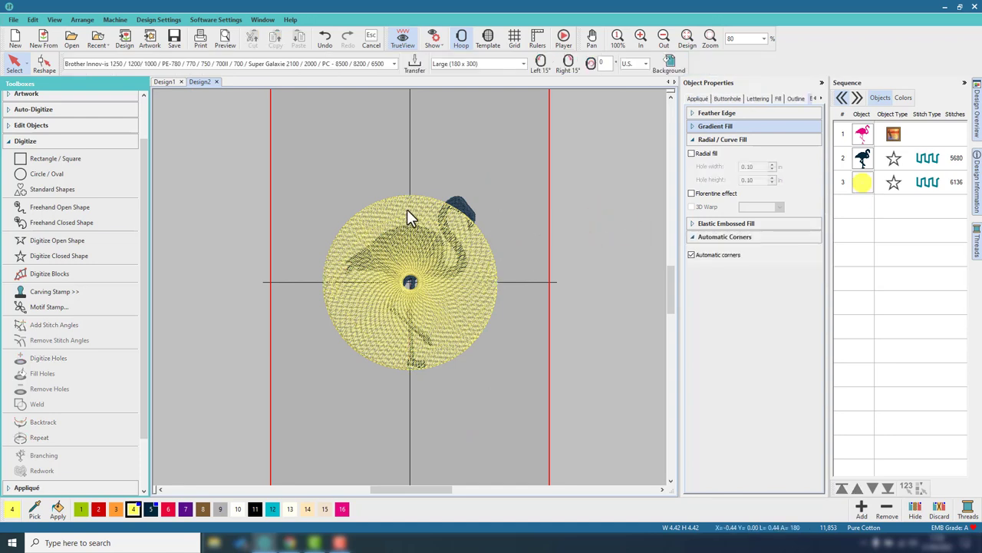
left_click(407, 209)
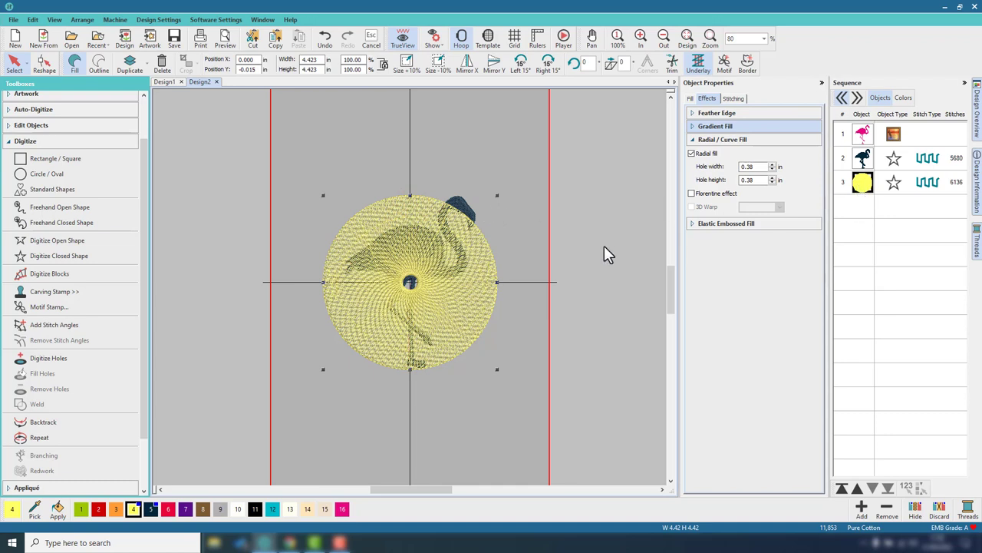
key("ctrl+d")
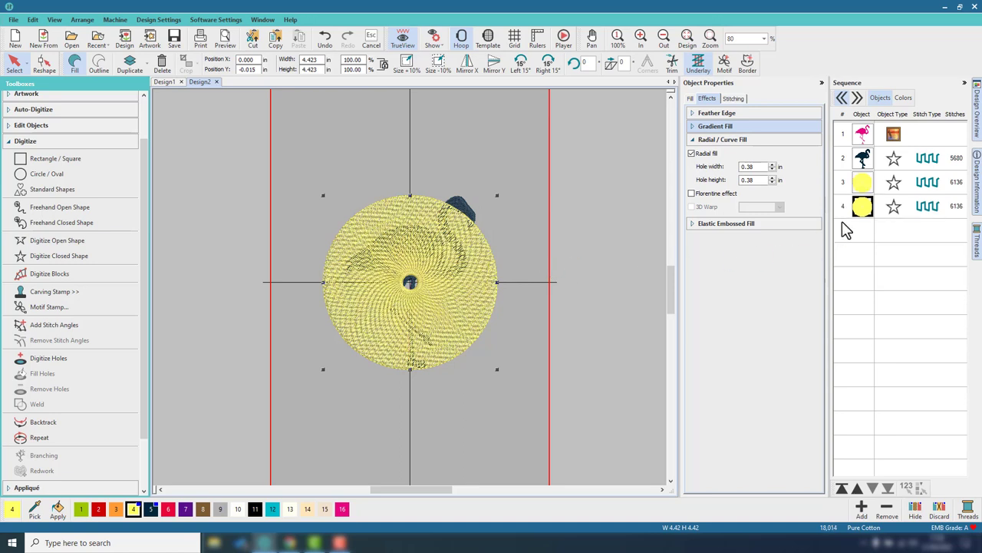
scroll(404, 268, "up", 2)
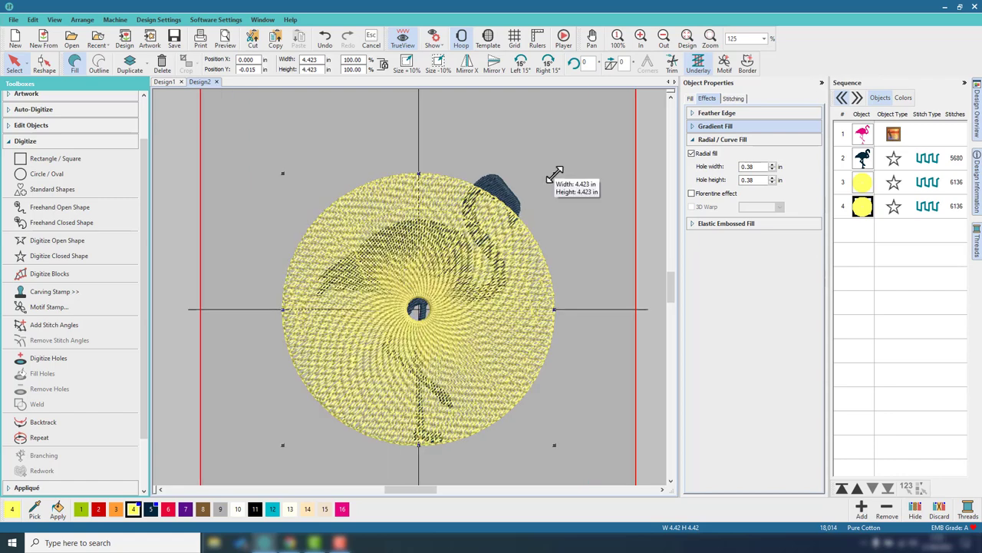
left_click_drag(555, 171, 549, 178)
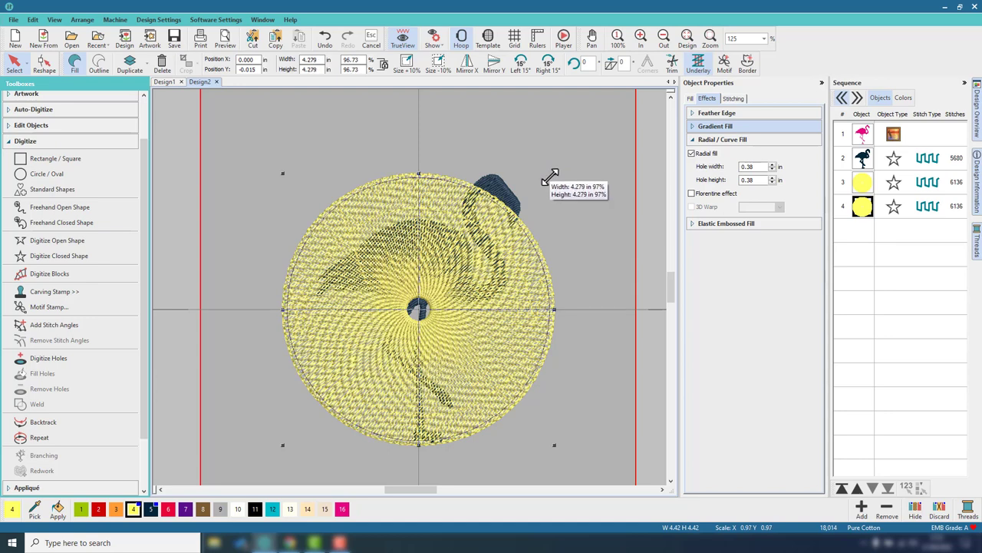
left_click_drag(549, 178, 549, 178)
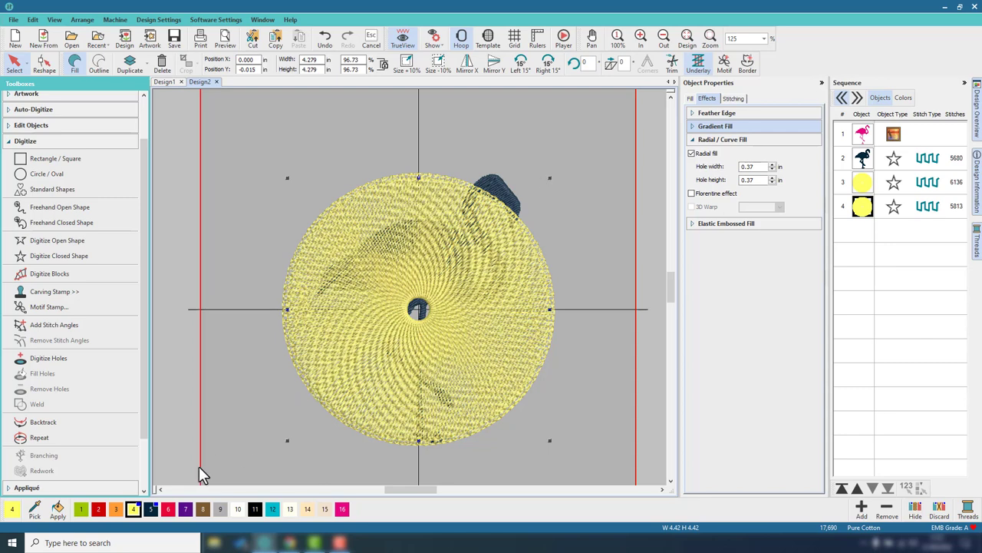
Make the smaller circle orange with a 0.19 × 0.19 in radial centre hole.
left_click(116, 510)
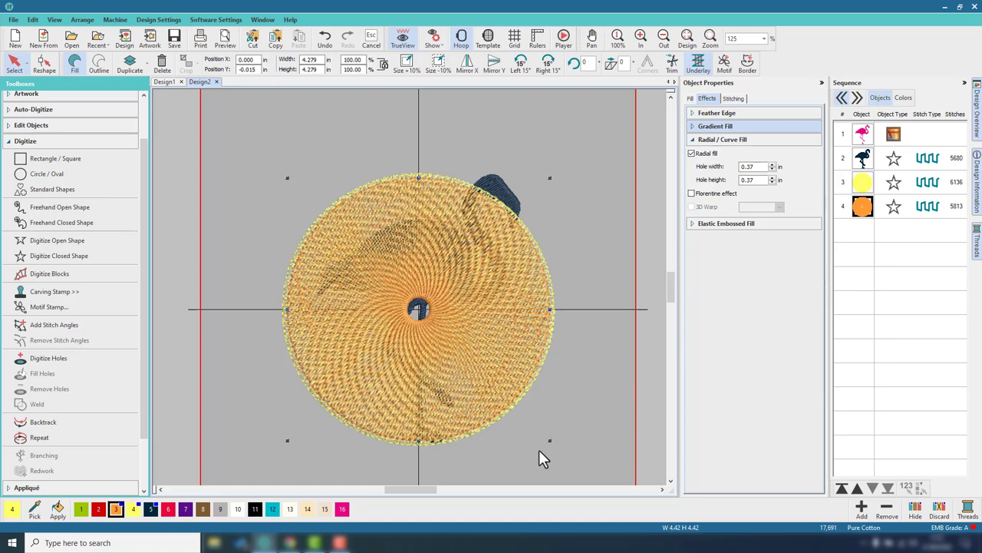
left_click(756, 168)
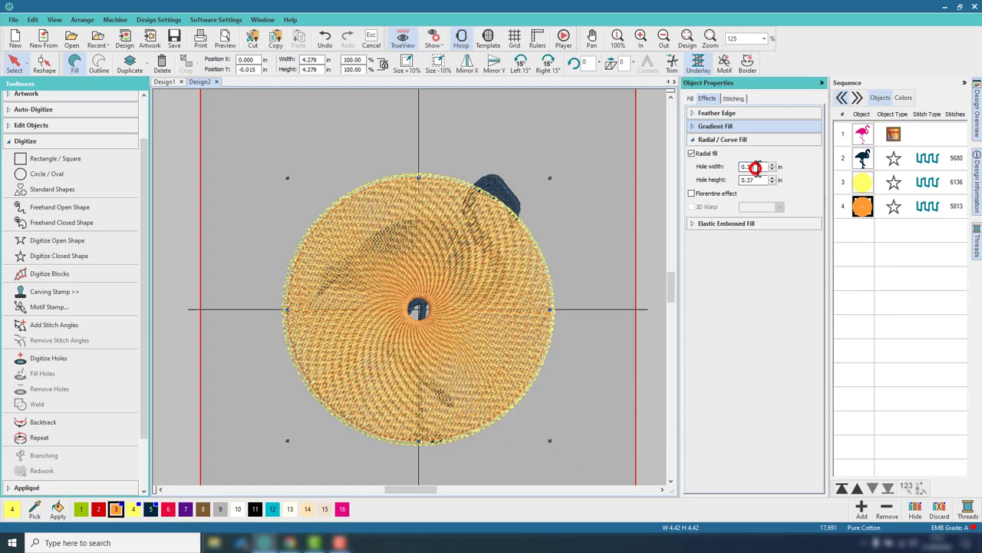
double_click(756, 167)
type("0.")
key("Return")
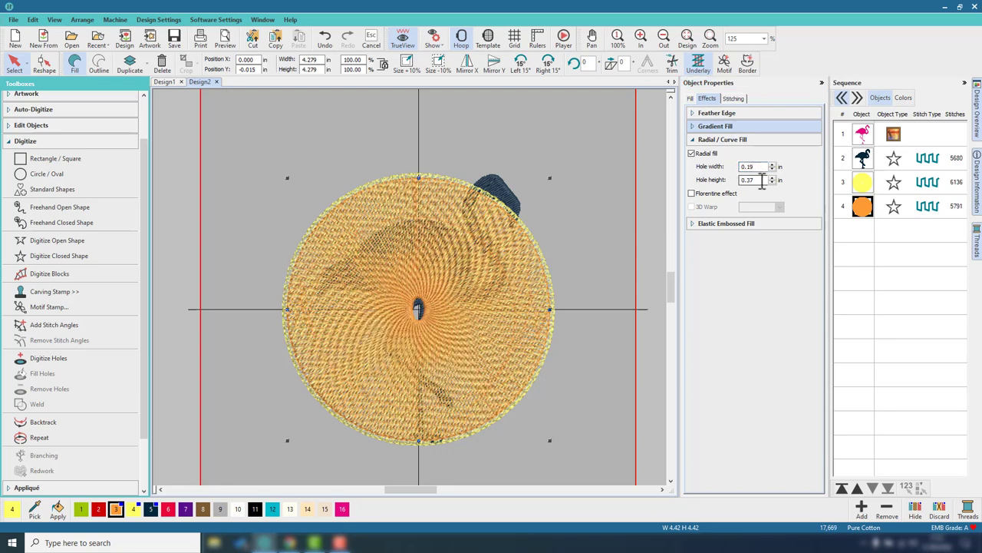
double_click(758, 179)
type("0.19")
key("Return")
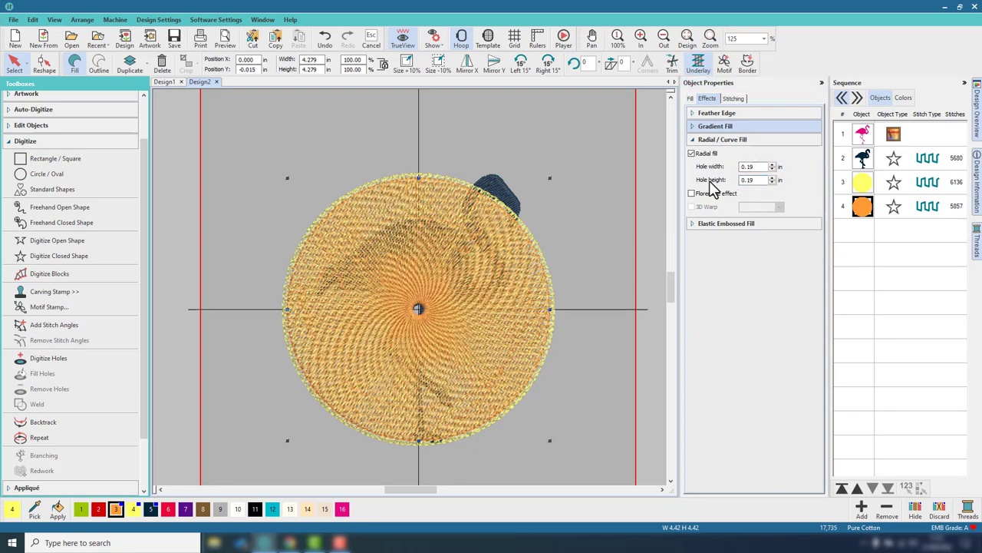
Tighten the orange circle's fill spacing to 0.039 in, giving 8,428 stitches.
left_click(690, 98)
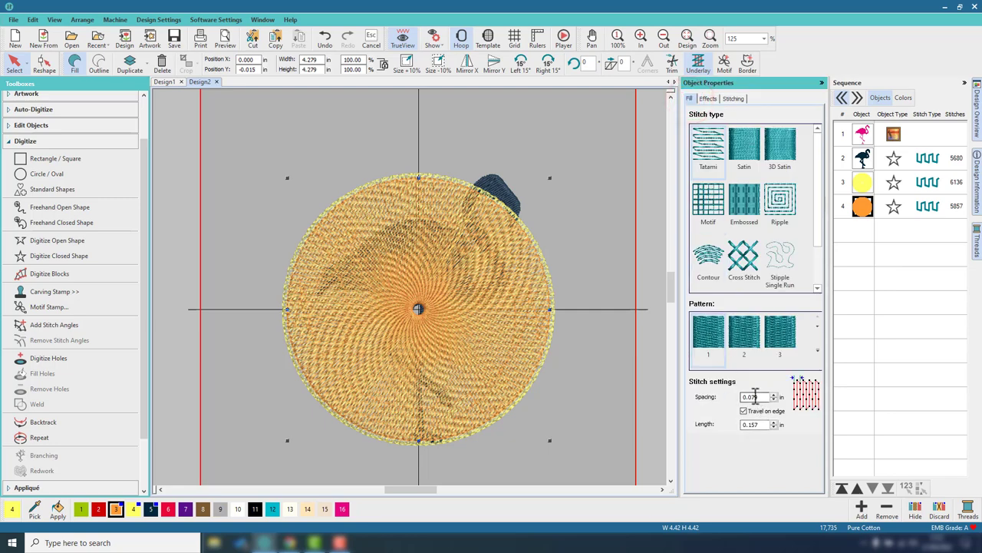
left_click(752, 396)
type("0.03")
key("Return")
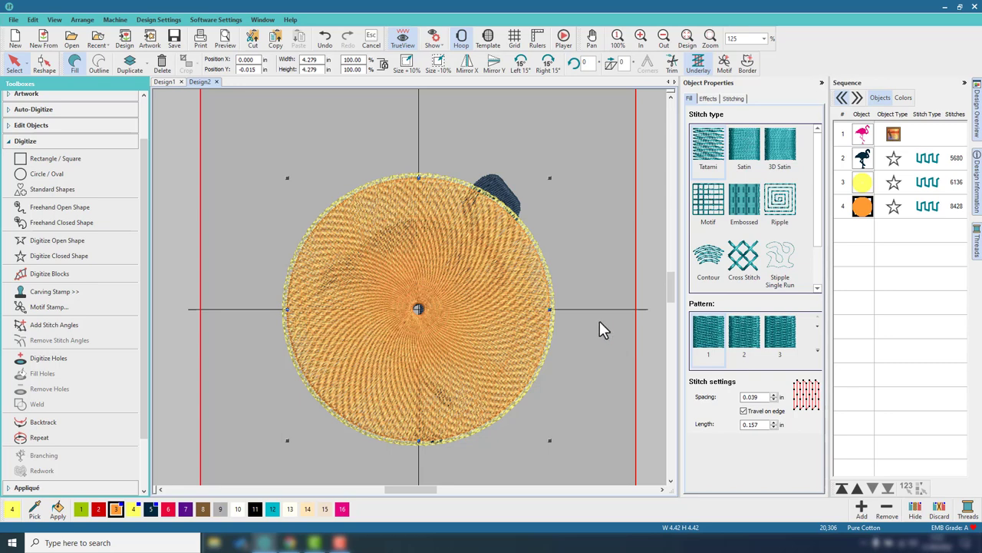
left_click(865, 207)
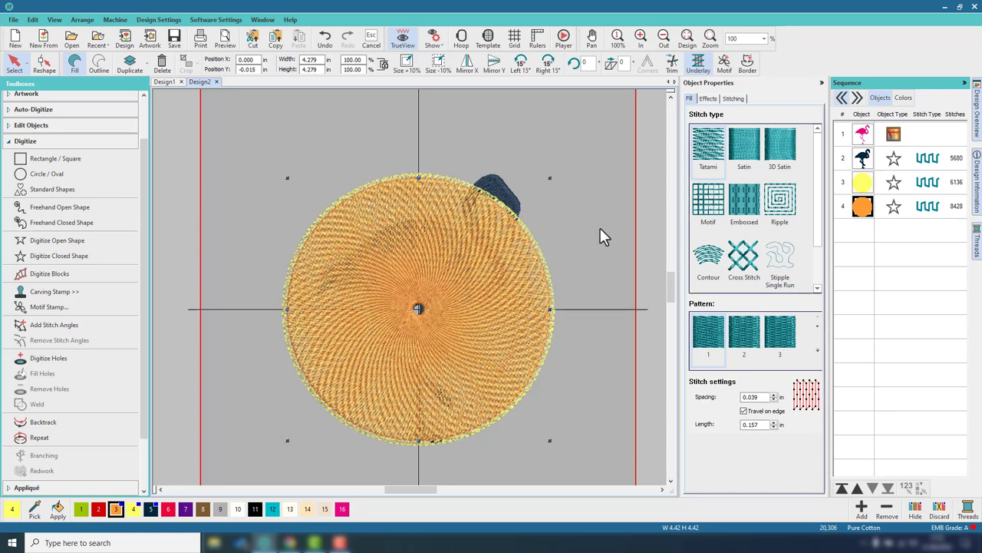
Duplicate the orange circle, make the copy red, and swap radial fill for Gradient Profile 1.
key("ctrl+d")
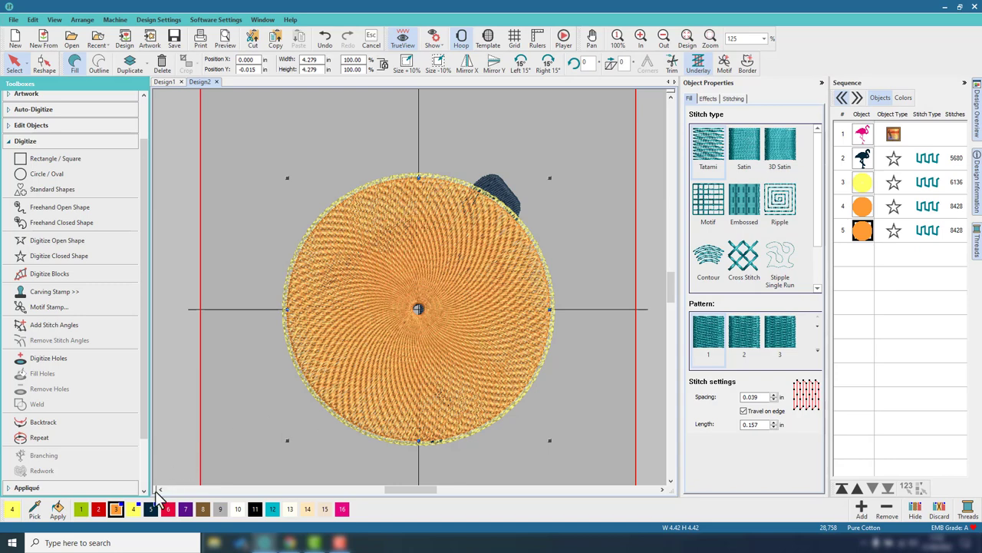
left_click(98, 509)
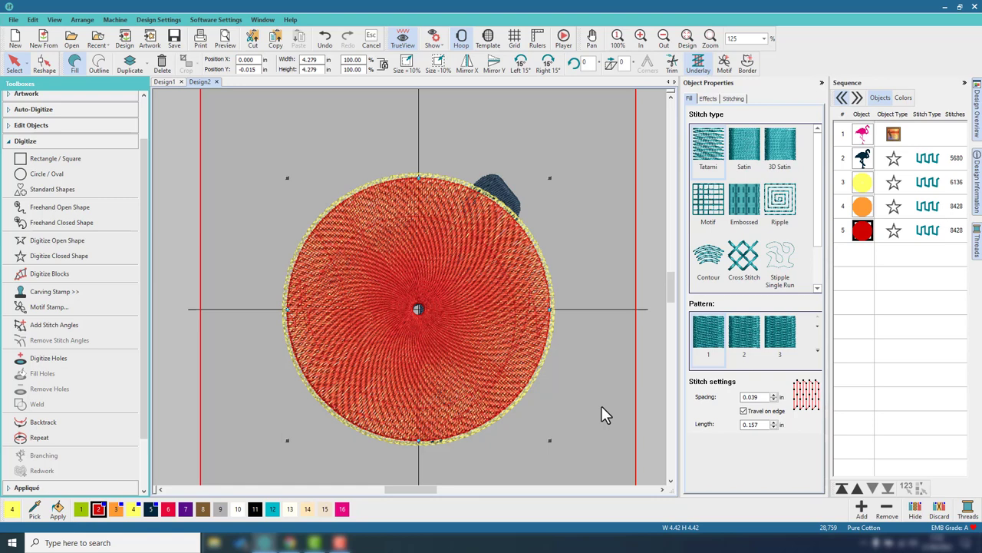
key("ctrl+Tab")
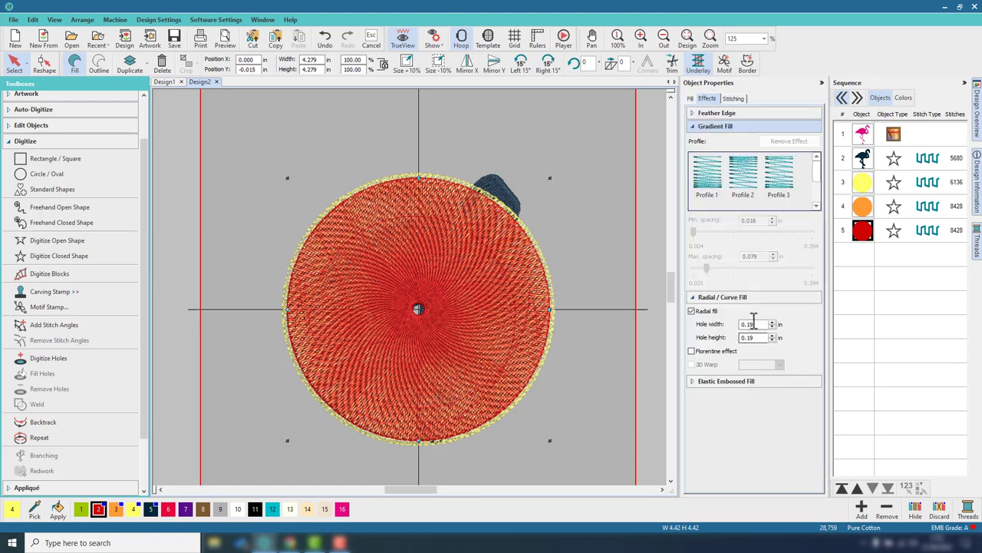
left_click(692, 312)
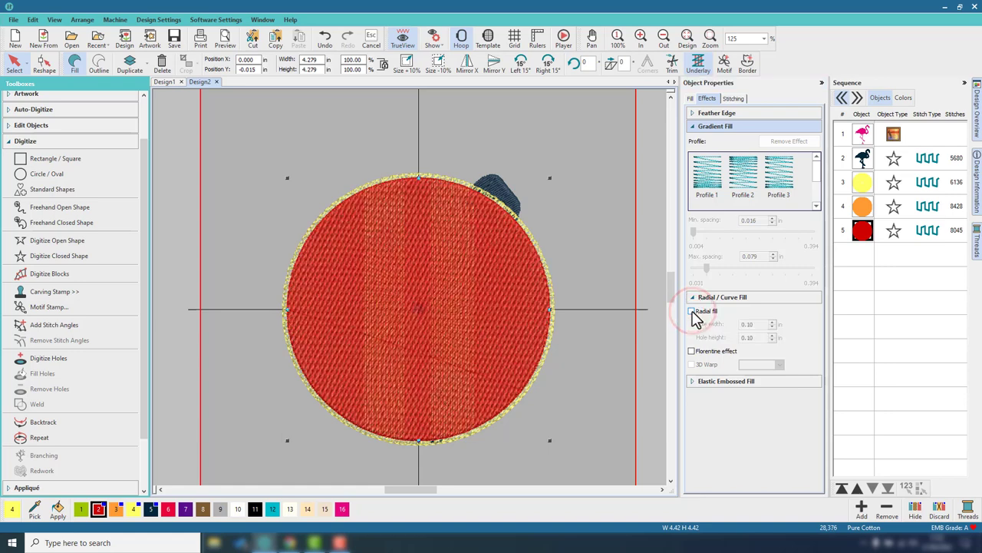
left_click(714, 171)
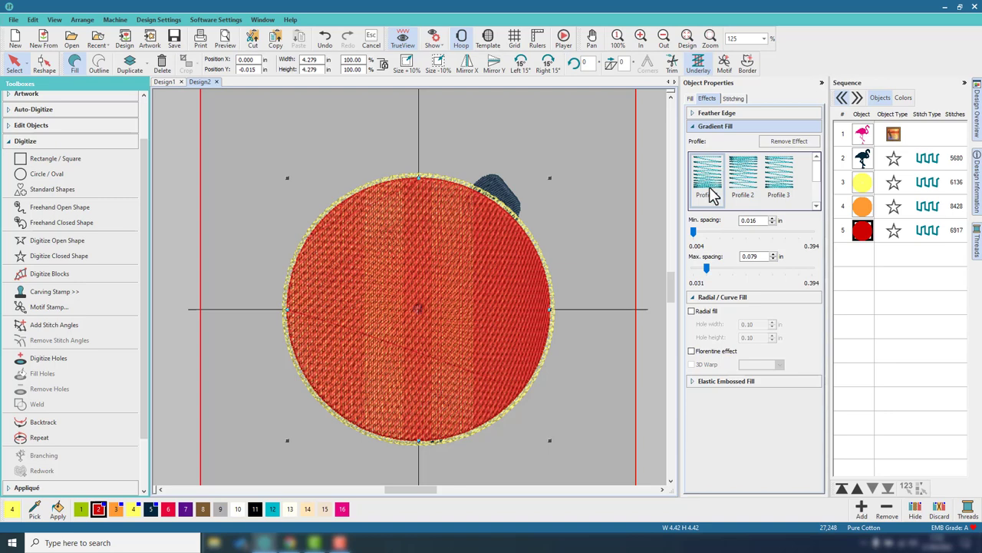
Set the gradient spacing to 0.039 in minimum and 0.118 in maximum.
double_click(760, 220)
type("0.03")
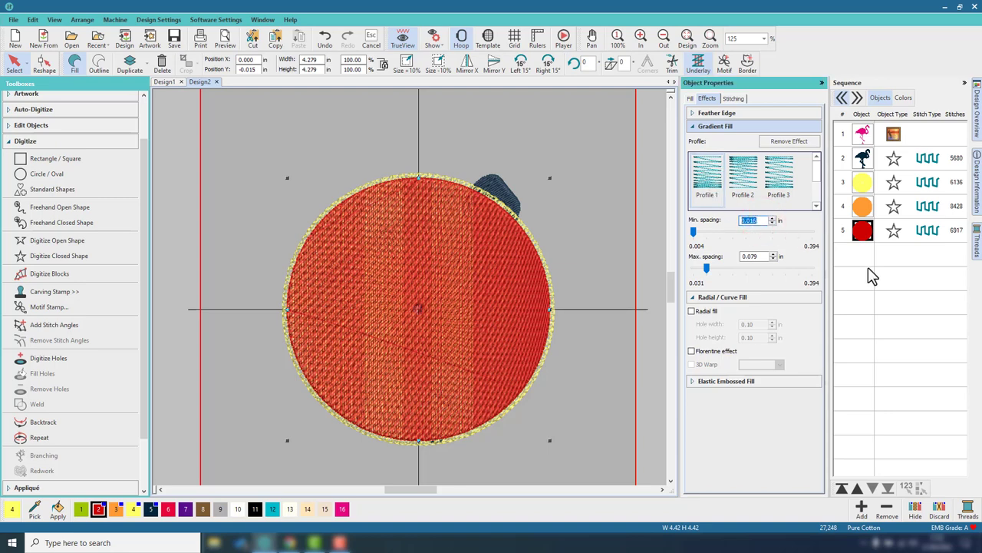
type("9")
key("Return")
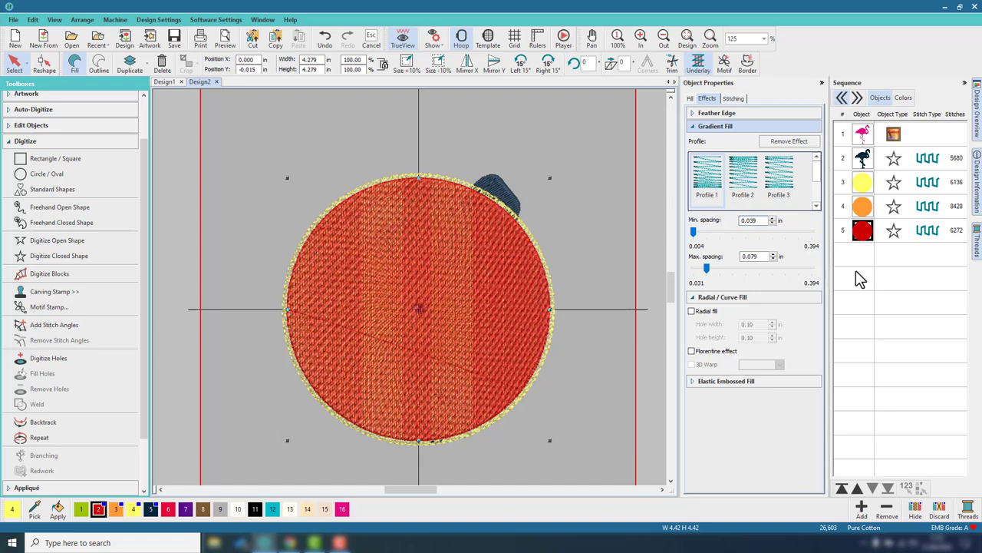
double_click(751, 258)
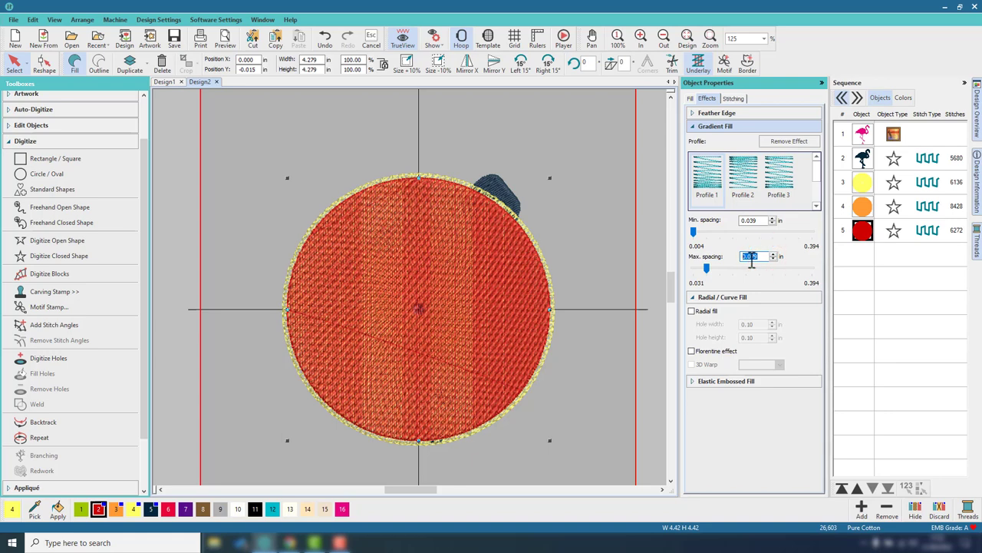
type("0.118")
key("Return")
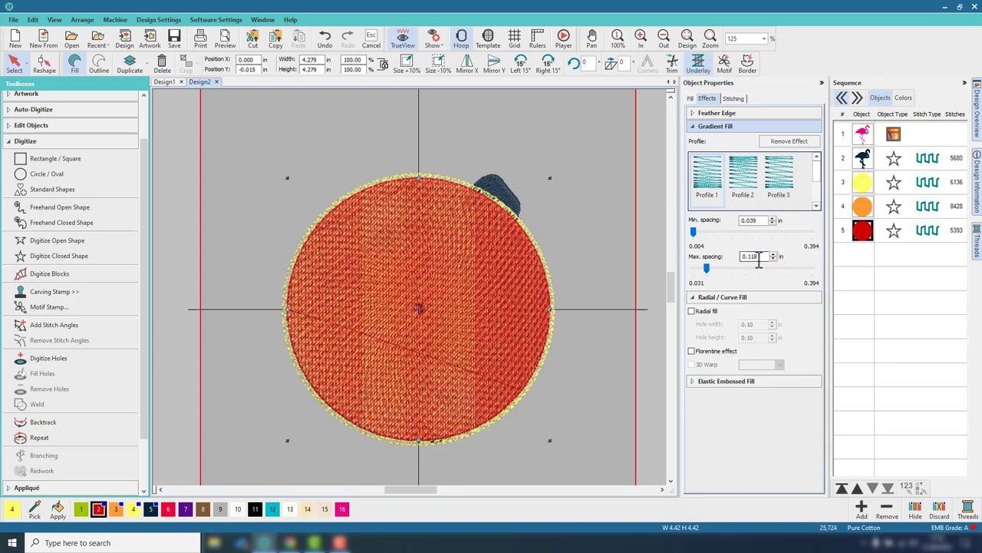
Set the red circle's fill spacing to 0.016 in, giving 5,295 stitches.
left_click(690, 99)
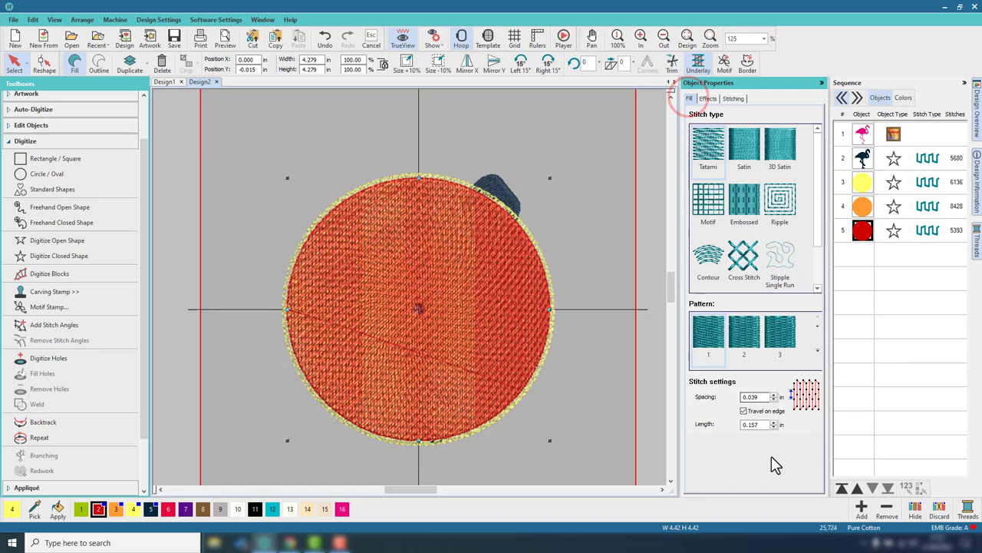
left_click_drag(766, 396, 693, 395)
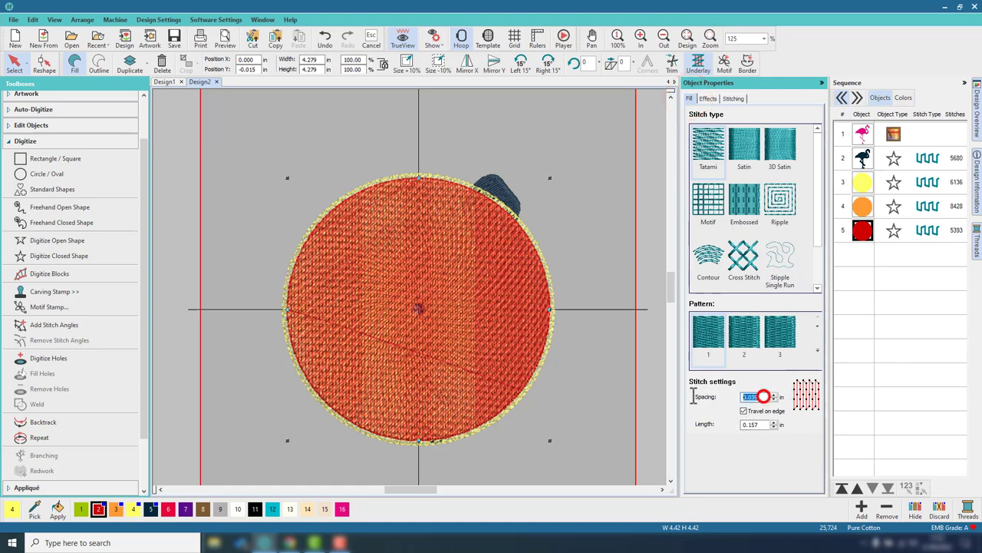
type("0.")
key("Return")
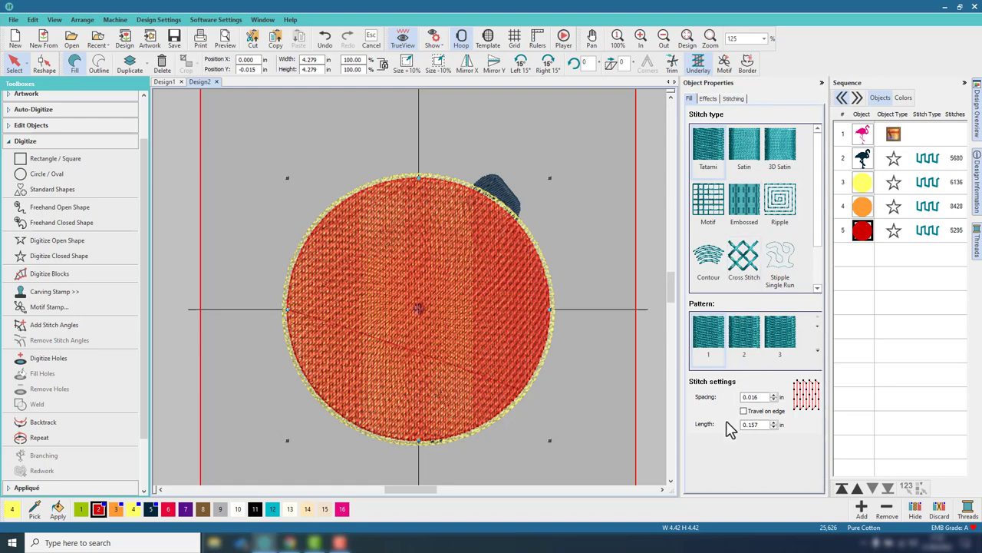
Turn off Underlay 1 on the red circle and rotate its stitch angle in 15° steps to 0°.
left_click(733, 98)
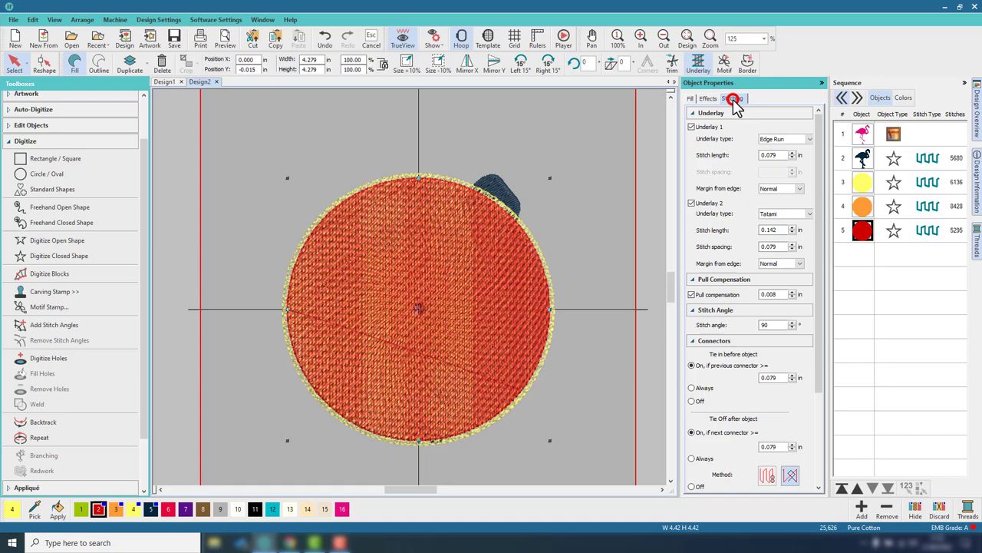
left_click(692, 127)
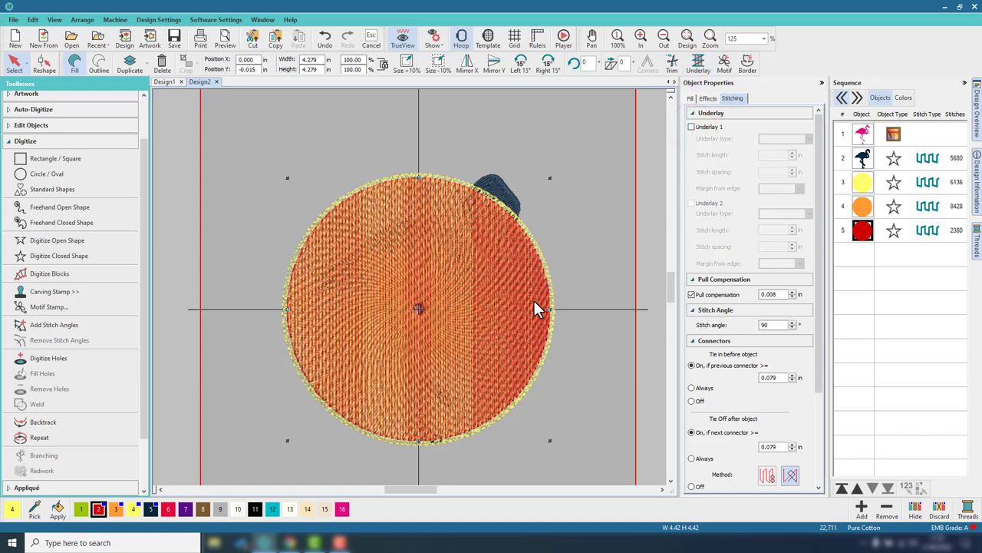
left_click(519, 66)
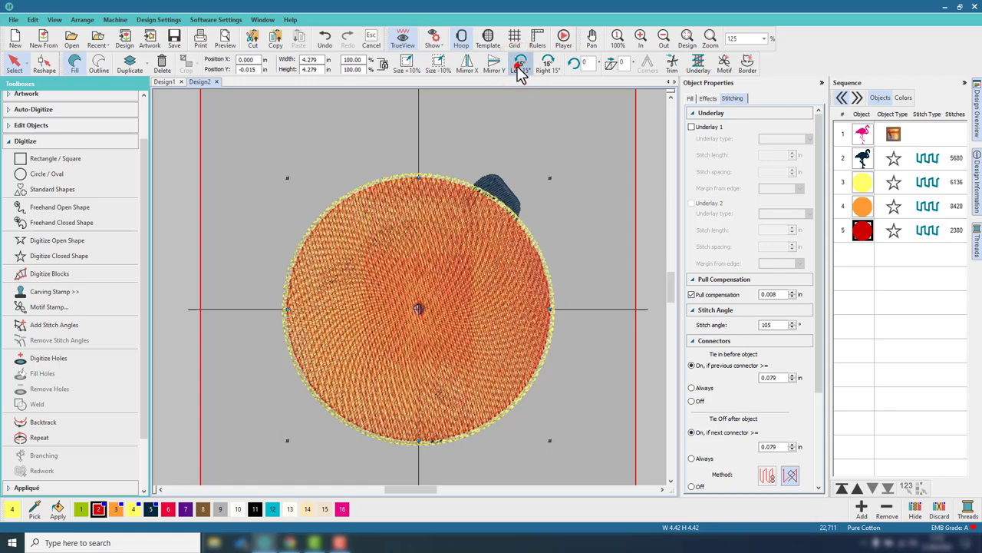
left_click(519, 66)
left_click(519, 66)
left_click(519, 67)
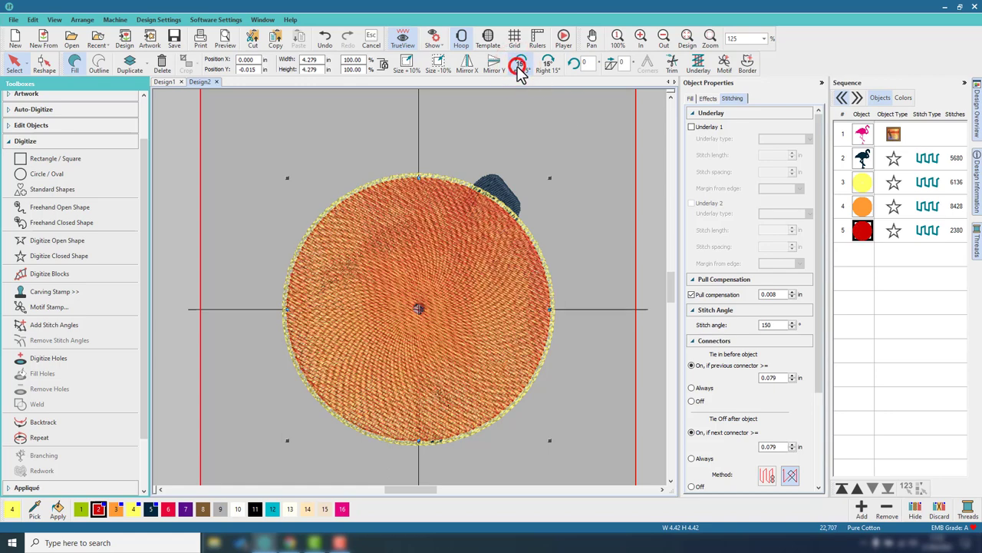
left_click(519, 68)
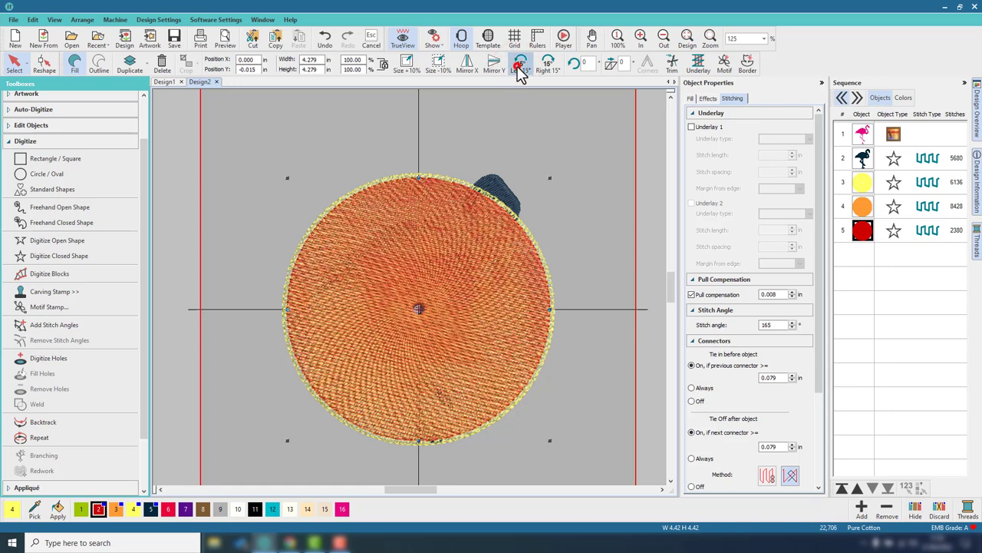
left_click(520, 68)
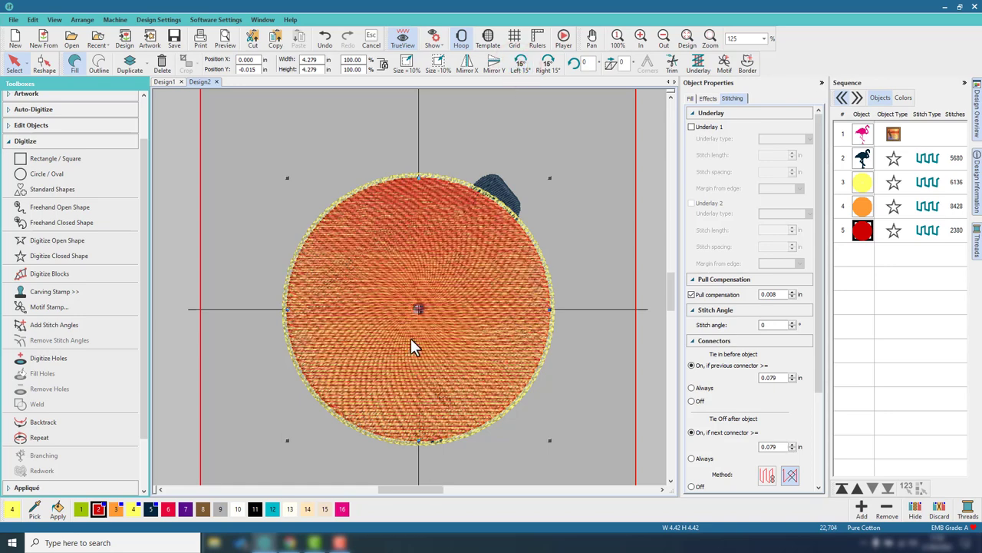
scroll(411, 339, "down", 3)
scroll(411, 338, "up", 1)
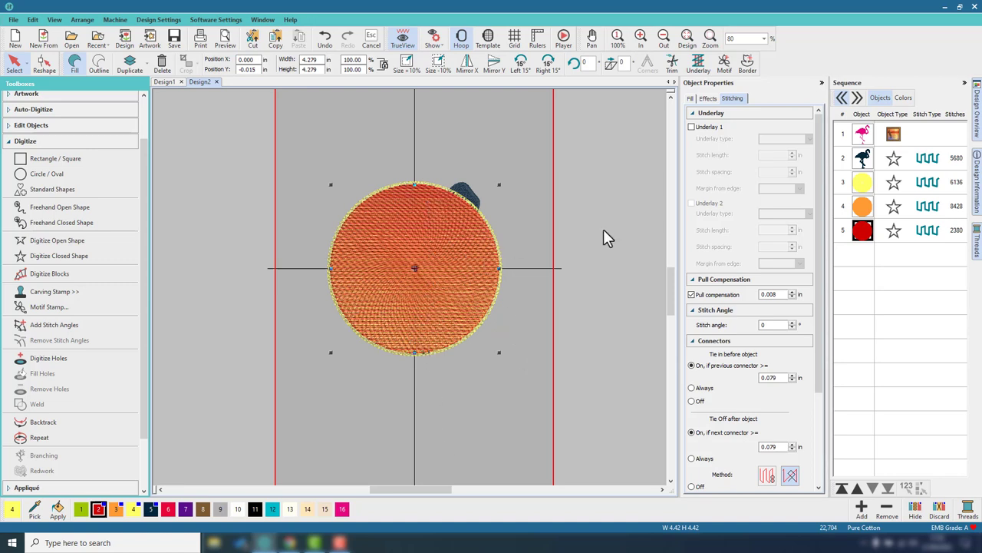
Make the flamingo stitch last, then nudge the three sun circles up to Y 0.902 in.
left_click(860, 164)
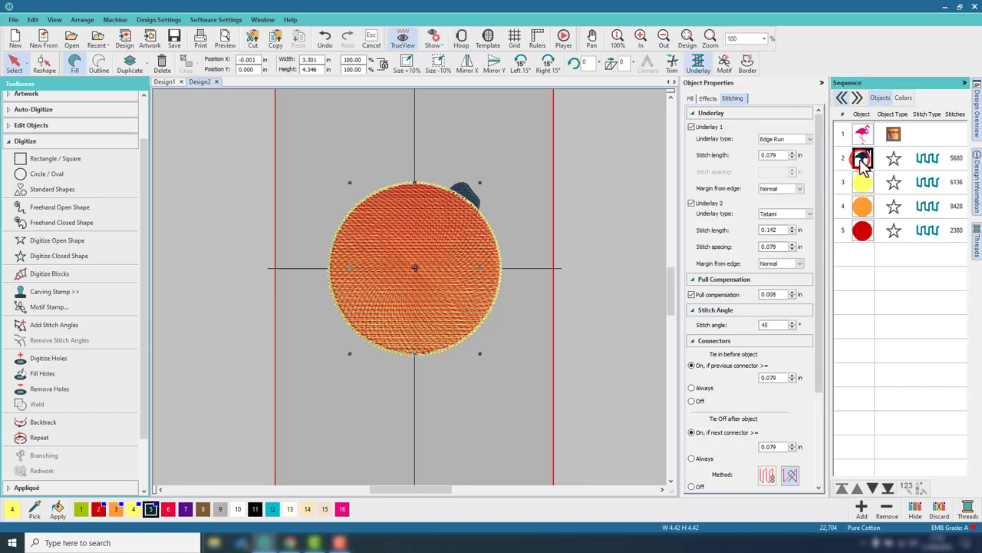
left_click(888, 488)
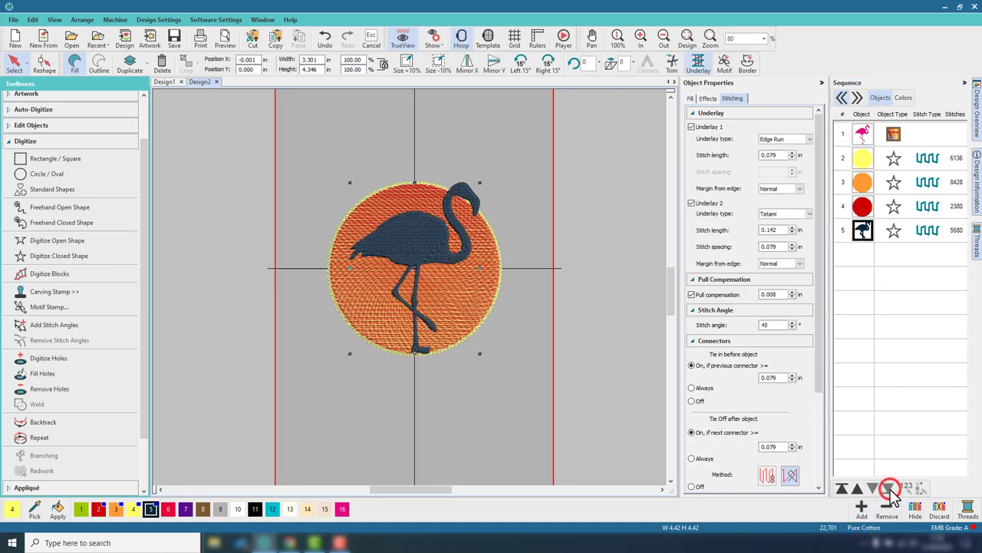
left_click(862, 206)
left_click(863, 159, "shift")
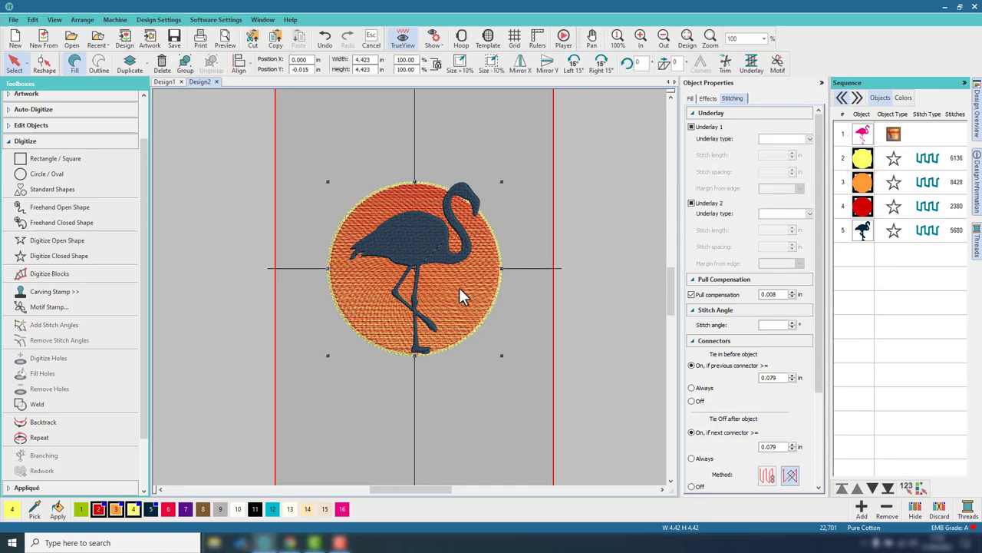
key("Up")
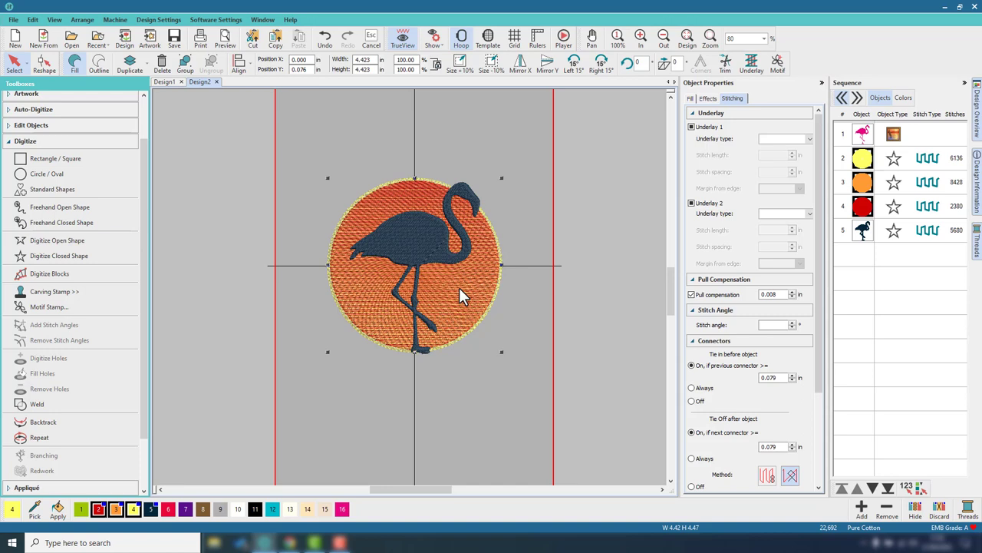
key("Up")
key("Up")
key("Up")
key("Up")
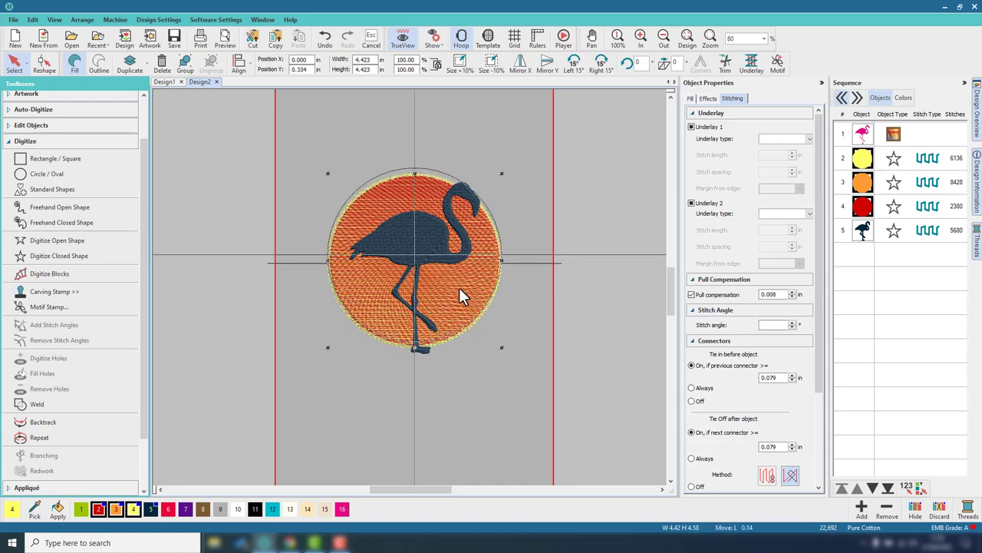
key("Up")
key("Up")
key("Up")
key("Up")
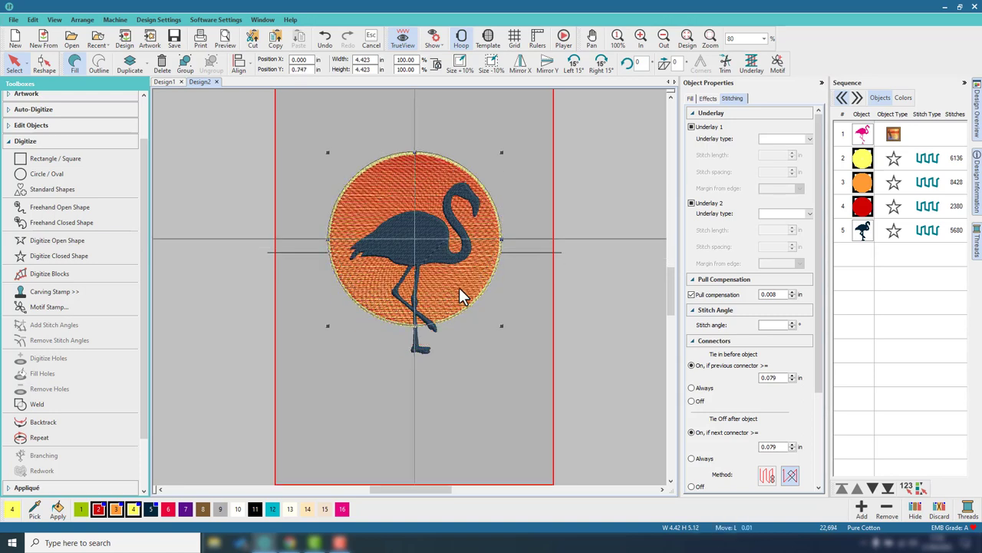
key("Up")
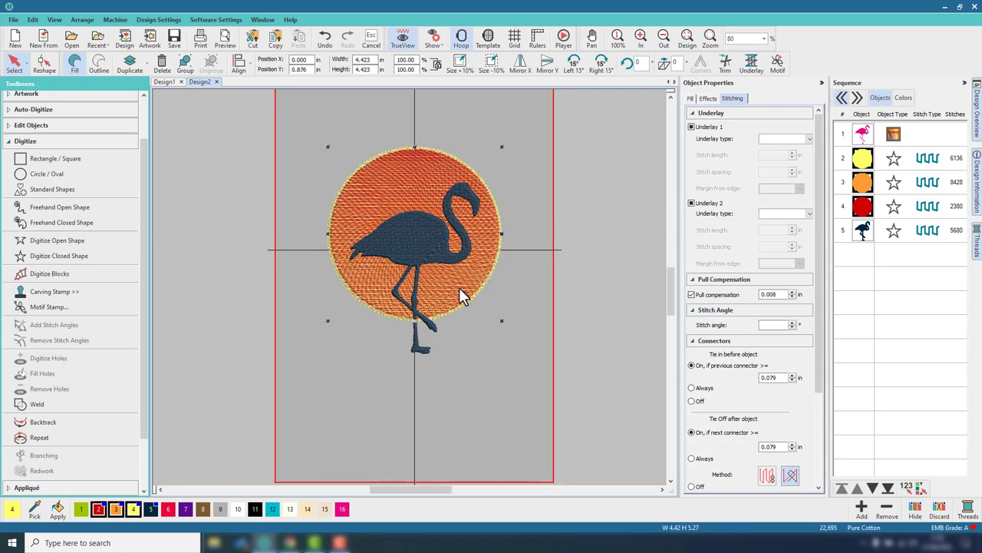
key("Up")
key("Up")
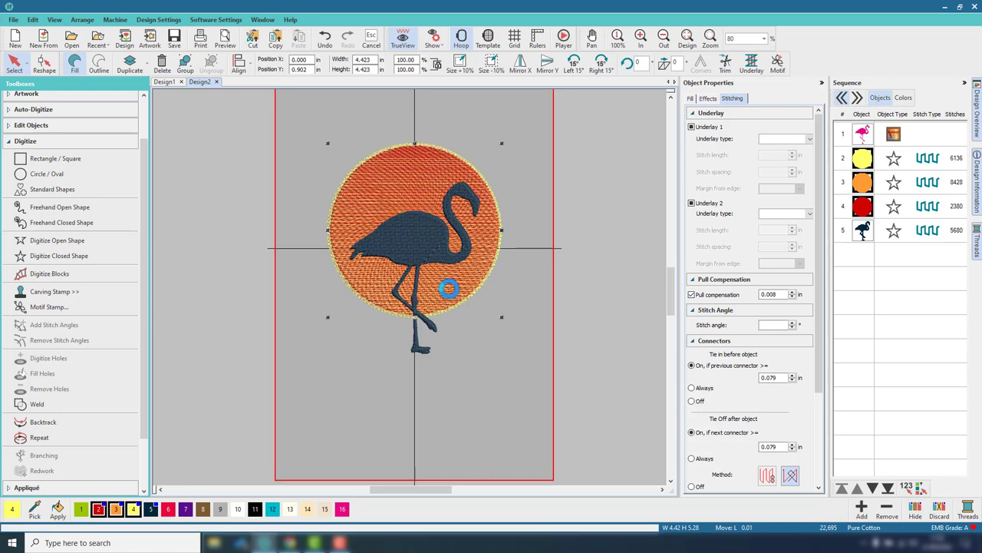
left_click(555, 290)
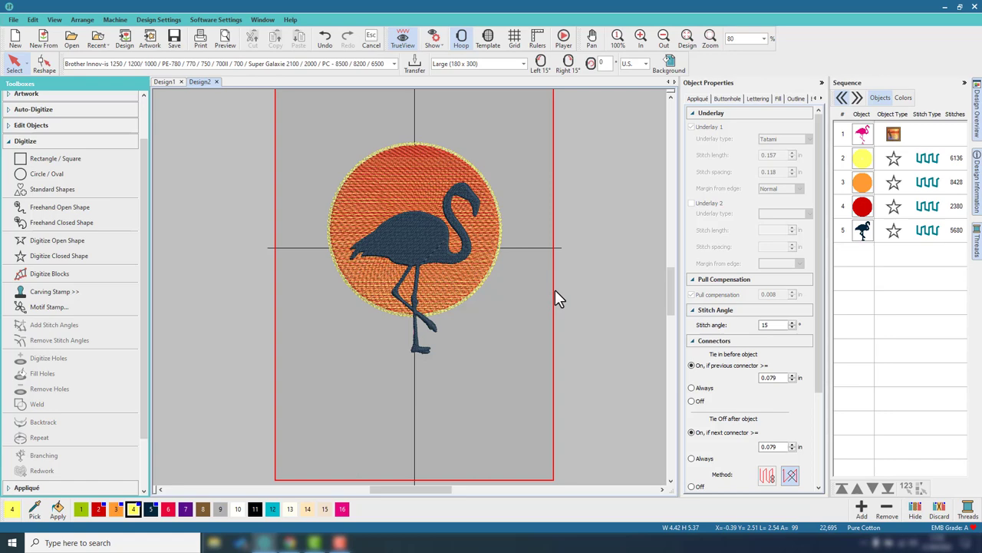
Fit the design in view and draw a freehand closed fill shape over the flamingo's body.
left_click(685, 37)
left_click(663, 37)
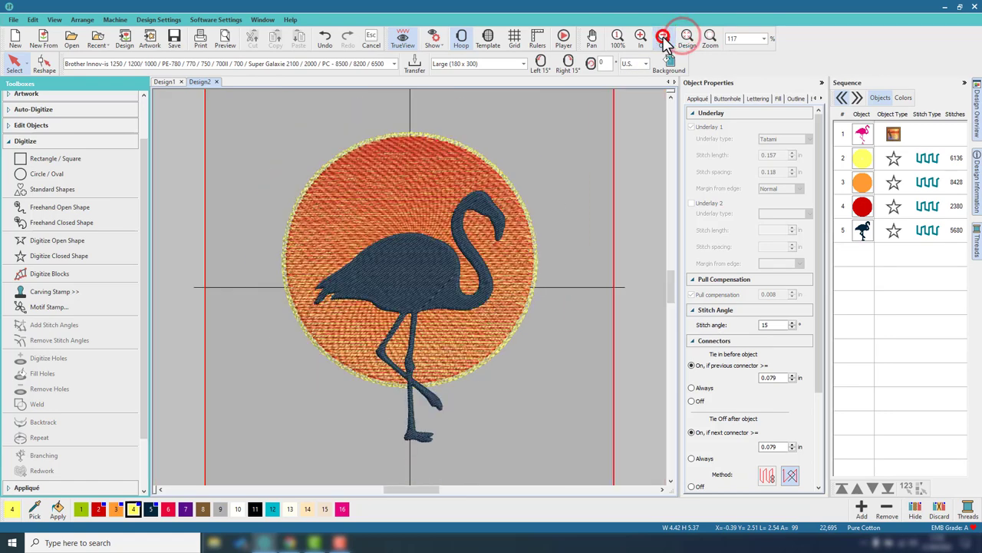
left_click(565, 216)
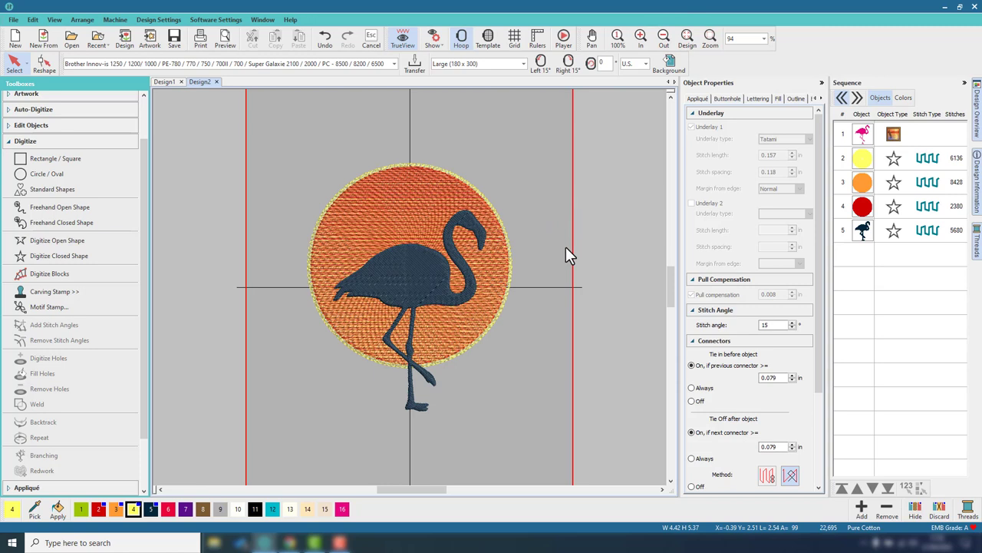
left_click(71, 227)
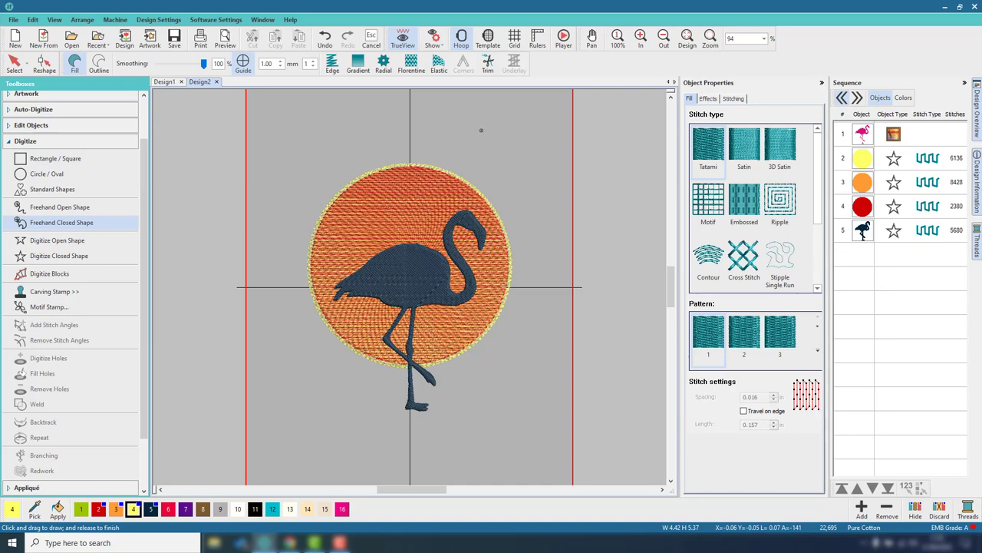
mouse_move(482, 130)
left_mouse_down()
mouse_move(434, 139)
mouse_move(410, 159)
mouse_move(357, 264)
mouse_move(357, 352)
mouse_move(393, 383)
mouse_move(481, 131)
mouse_move(489, 192)
mouse_move(501, 154)
mouse_move(500, 173)
mouse_move(488, 131)
left_mouse_up()
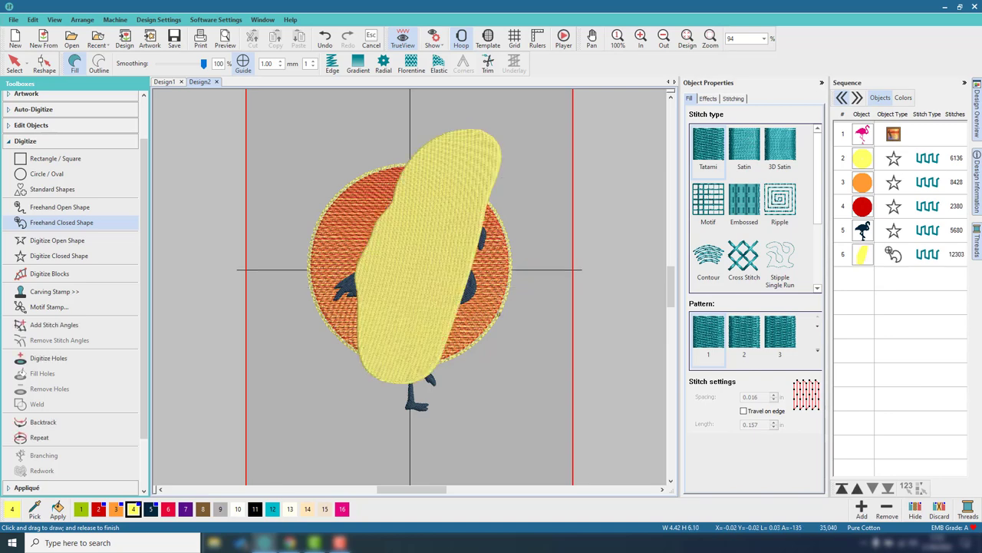
Recolour the new shape teal and delete excess points along its left and lower-left edges.
left_click(42, 65)
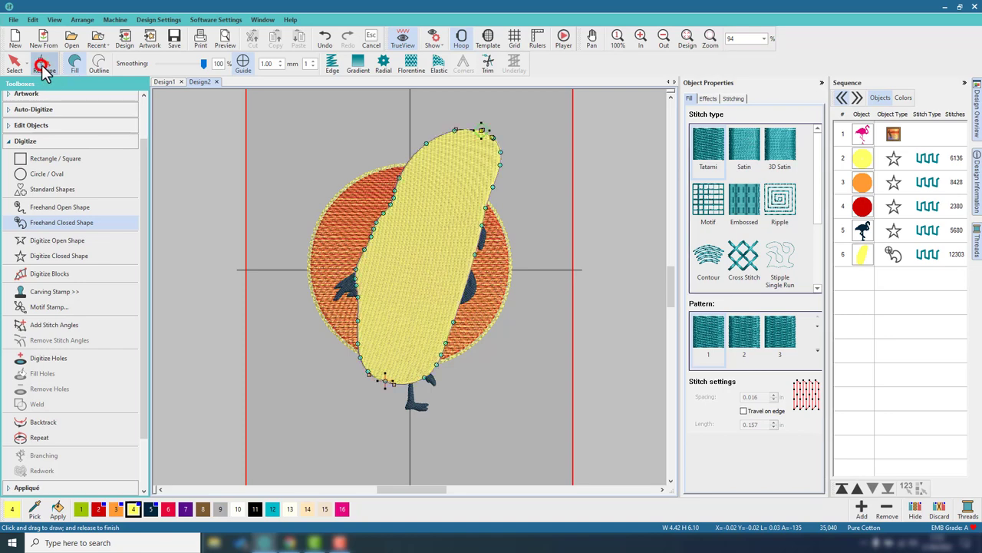
left_click(273, 509)
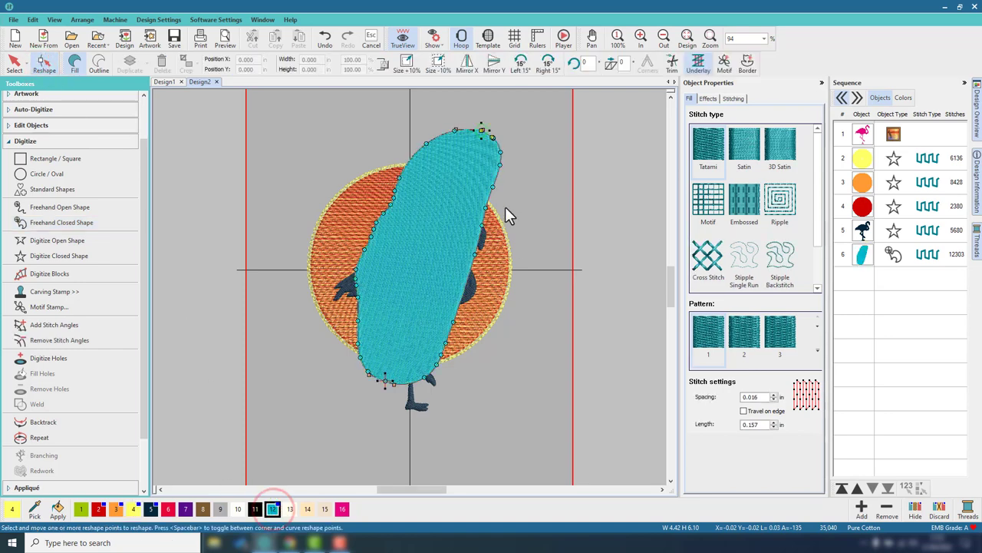
left_click_drag(325, 146, 411, 259)
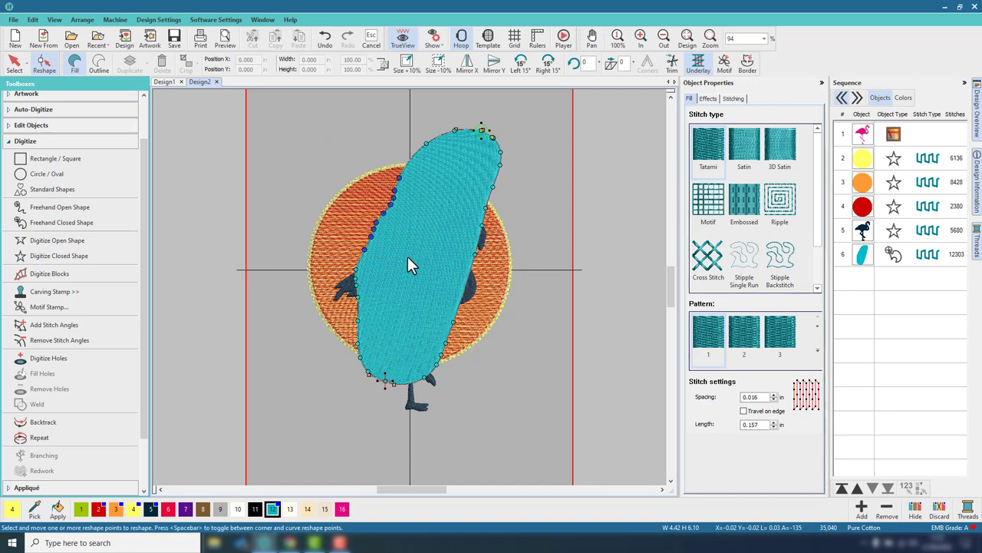
key("Delete")
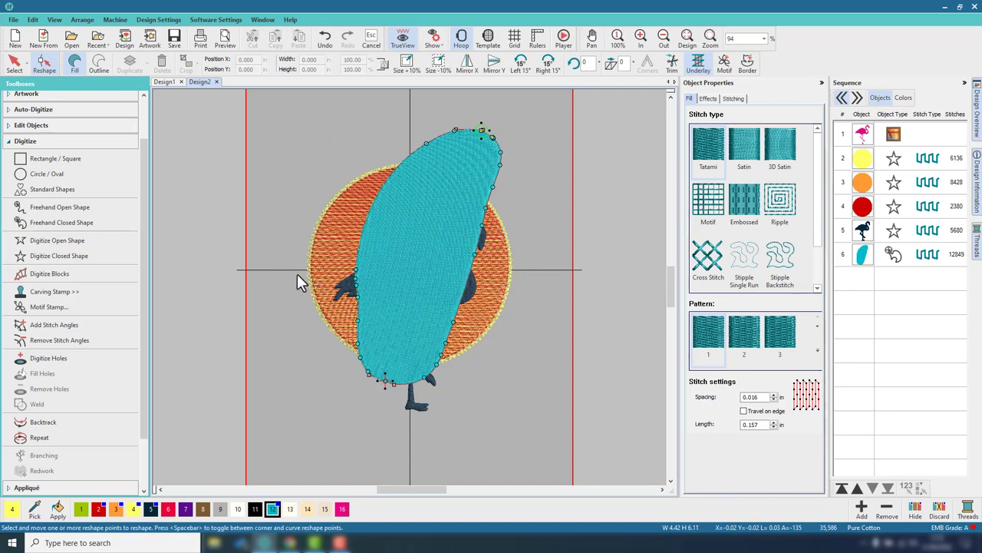
left_click_drag(297, 274, 395, 360)
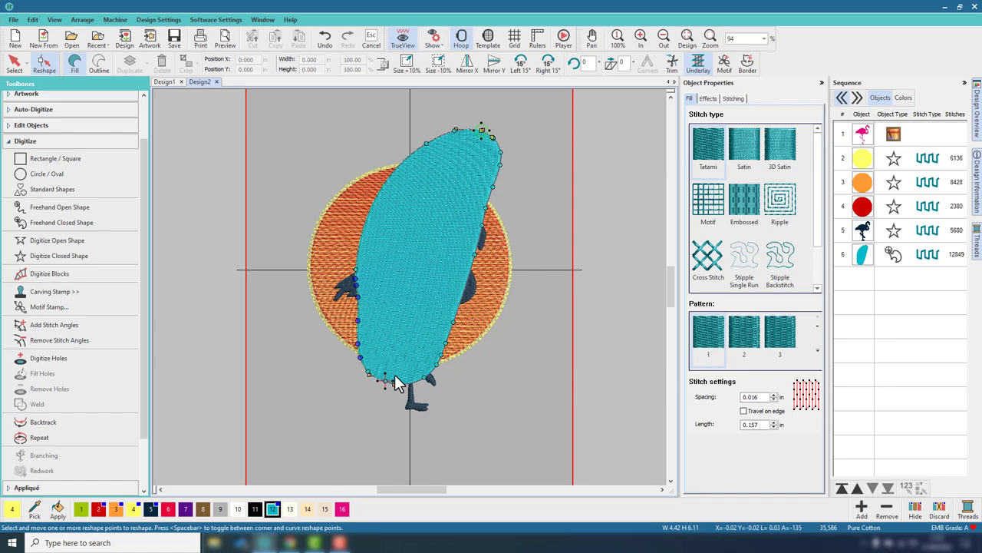
key("Delete")
Delete the excess lower-right, right-edge and top points of the teal shape.
left_click_drag(366, 372, 369, 376)
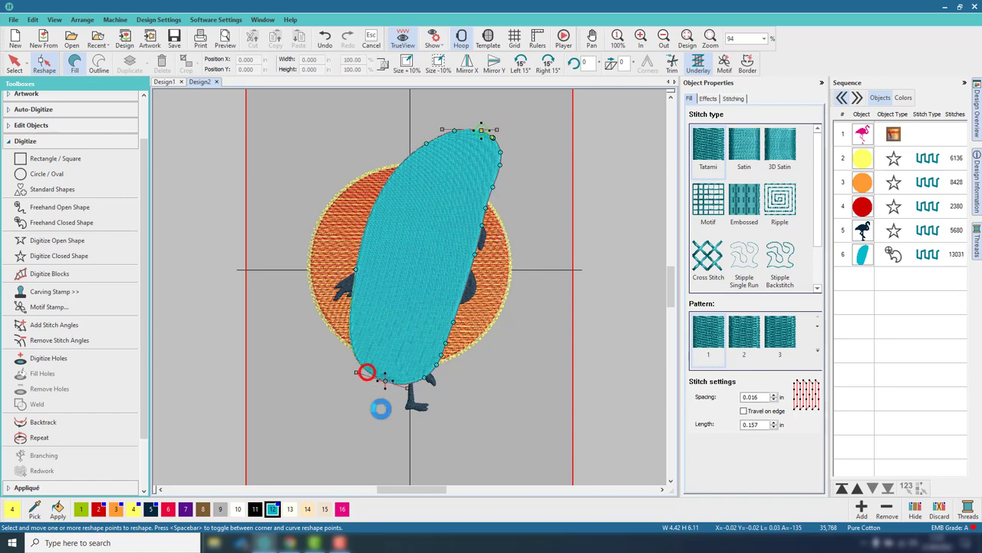
left_click_drag(482, 389, 434, 316)
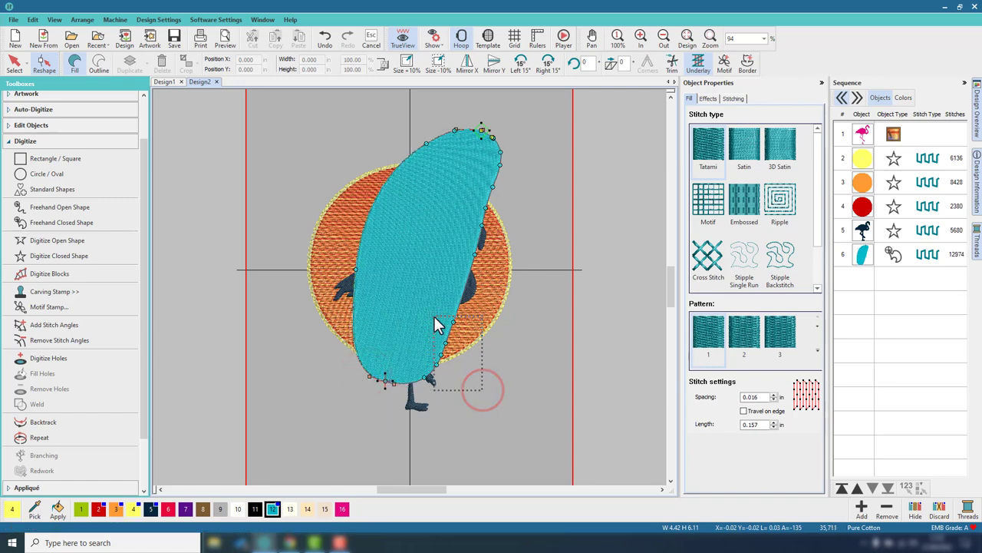
key("Delete")
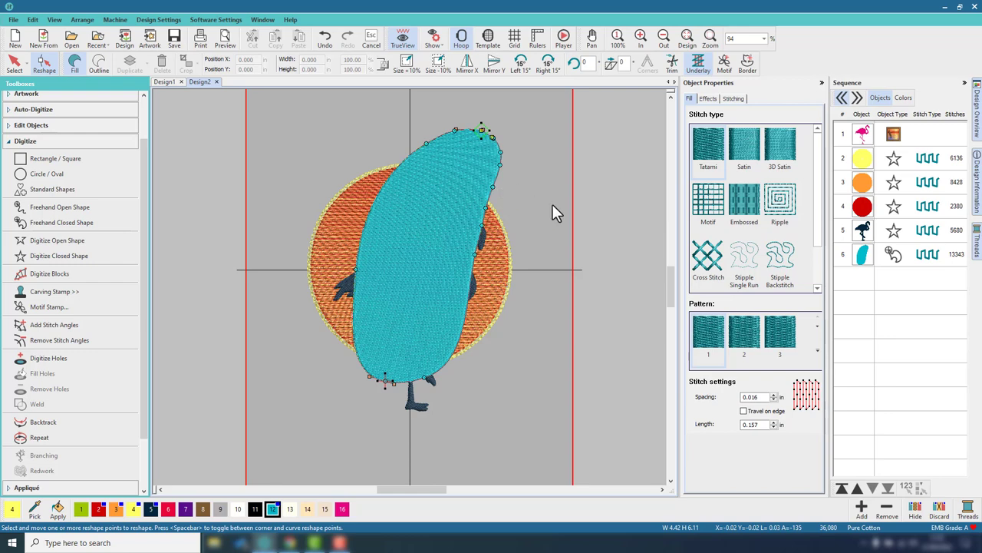
left_click_drag(576, 235, 471, 146)
key("Delete")
left_click_drag(489, 137, 482, 127)
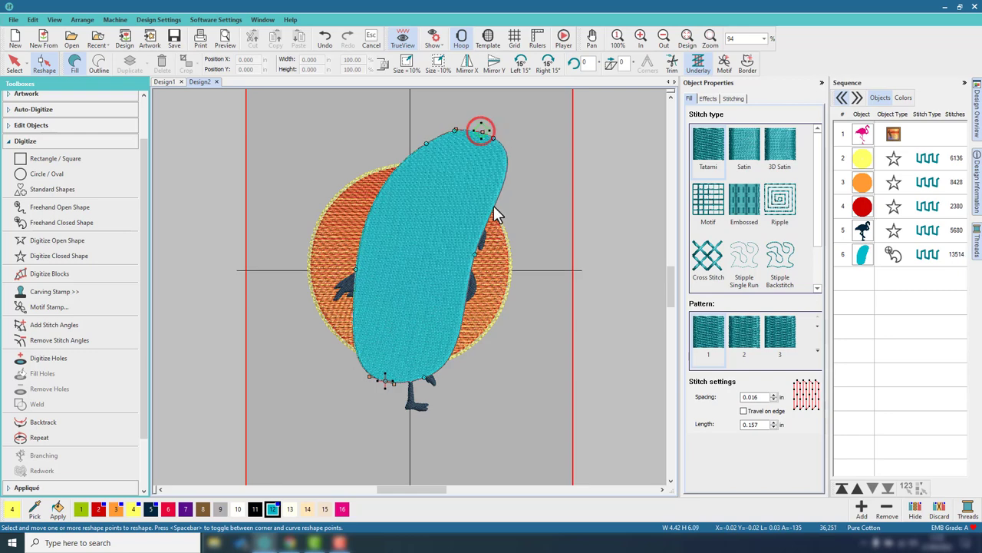
left_click(480, 130)
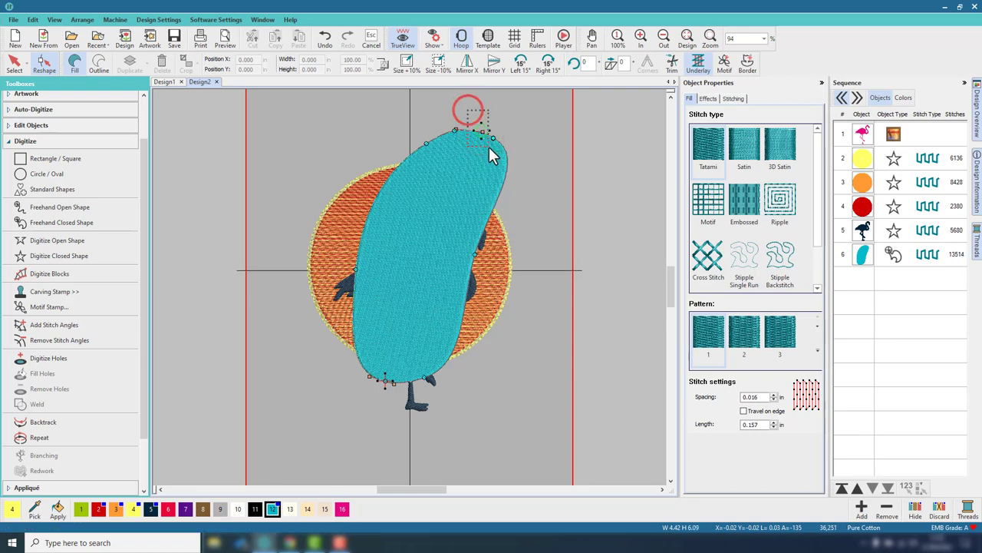
key("Delete")
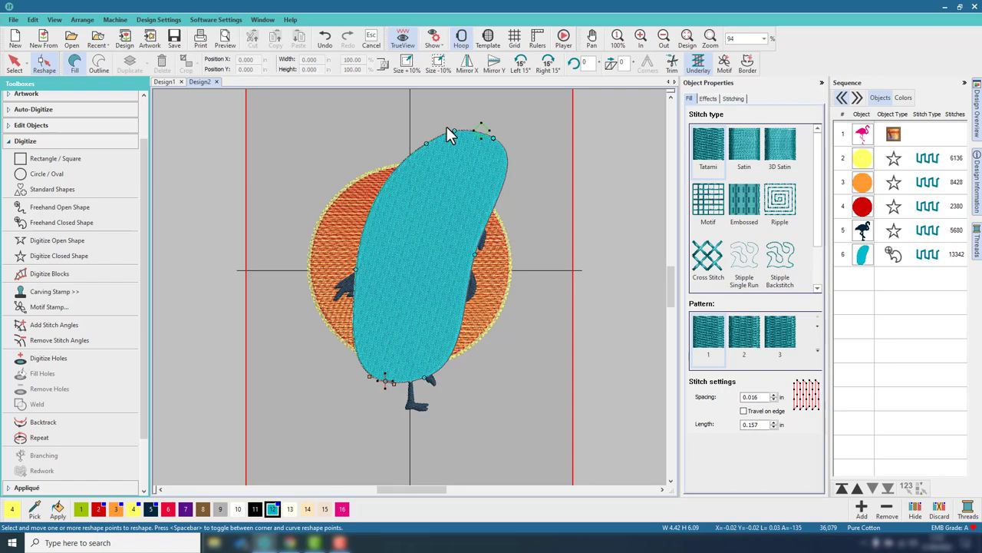
Remove the extra point on the shape's top-left edge.
left_click(442, 121)
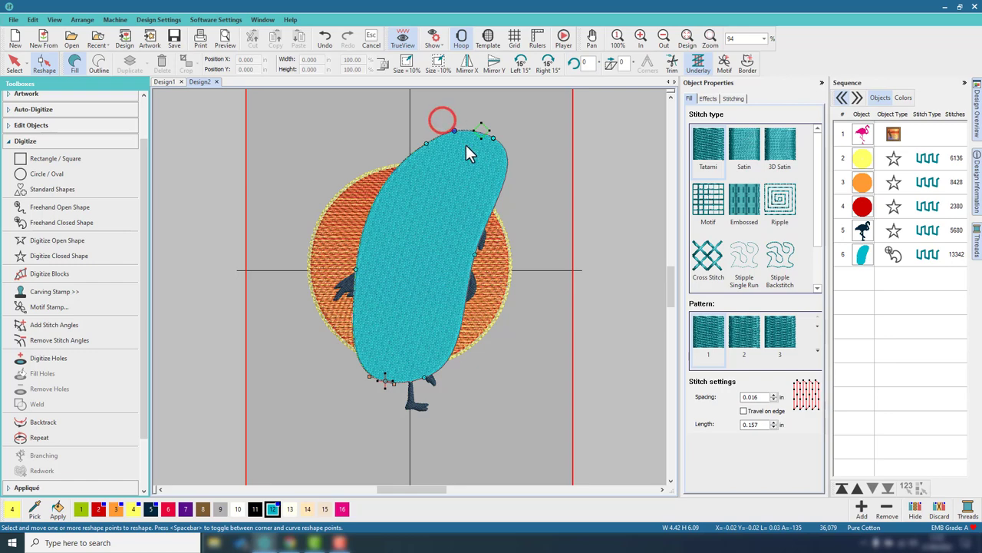
left_click(424, 140)
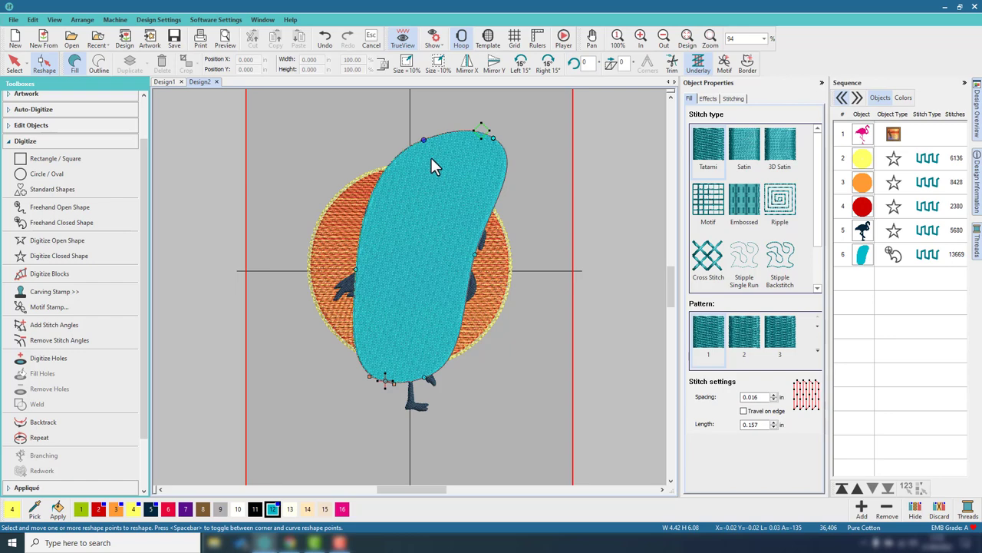
key("ctrl+z")
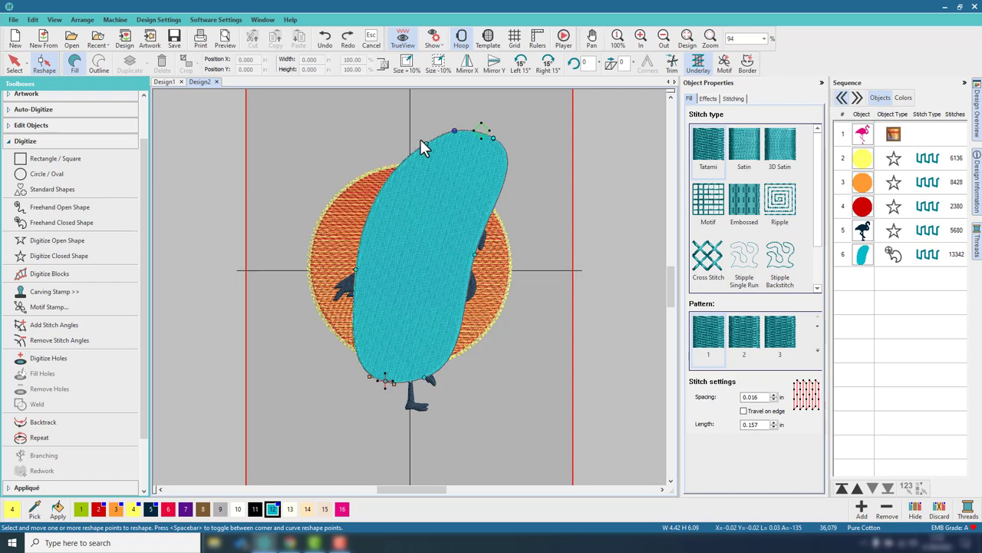
left_click(424, 141)
key("Delete")
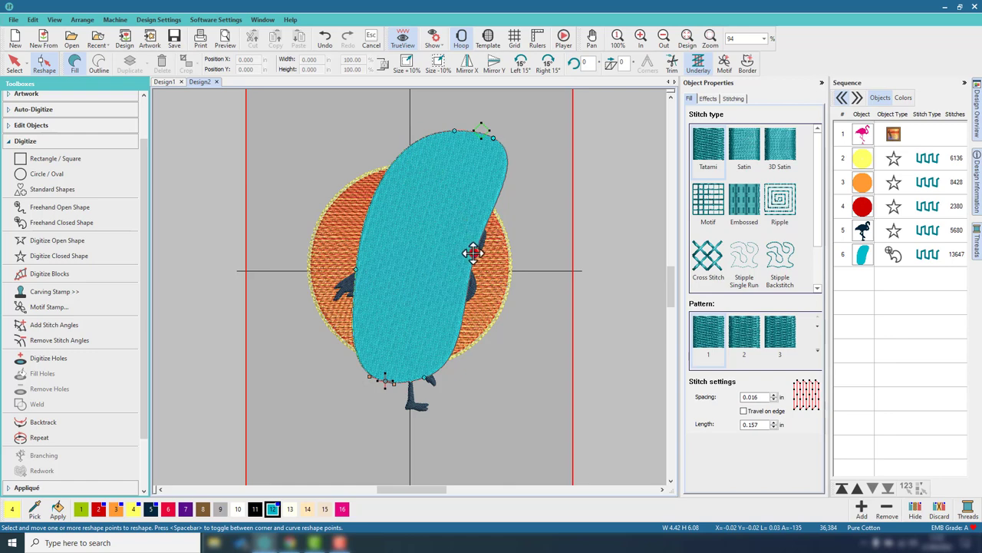
Curve the right edge, smooth the top-right point, and round the bottom-left and left edges.
left_click_drag(472, 253, 465, 247)
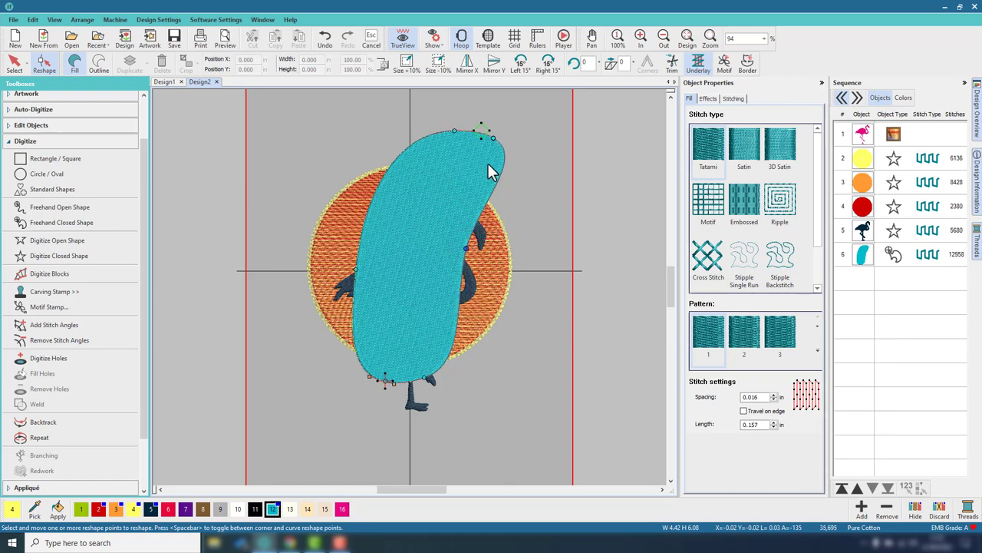
left_click(493, 138)
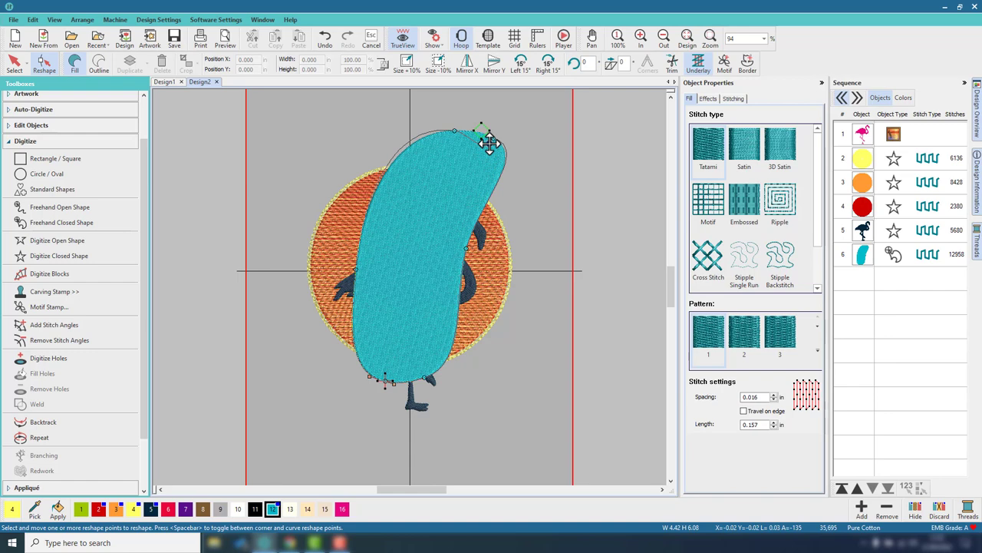
left_click_drag(489, 142, 483, 143)
key("space")
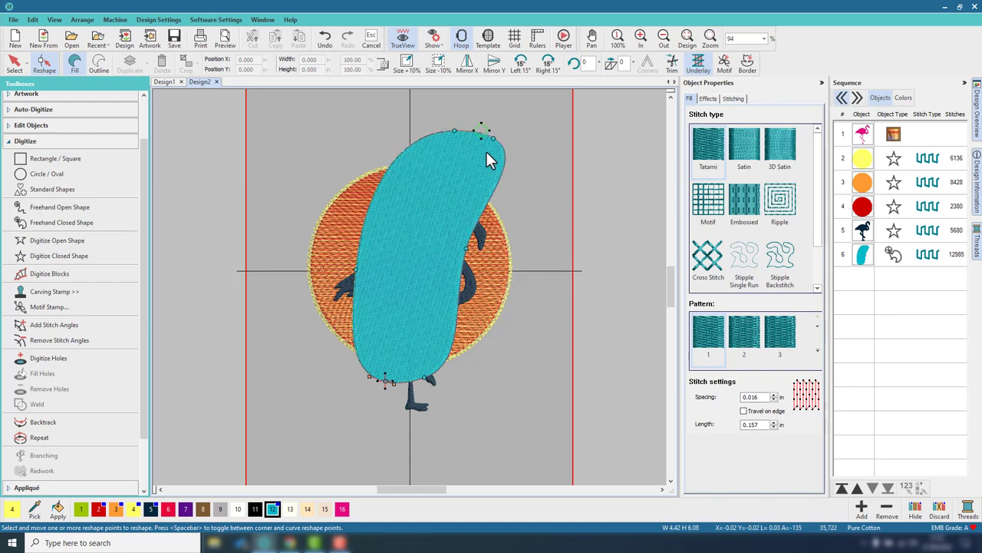
left_click(369, 376)
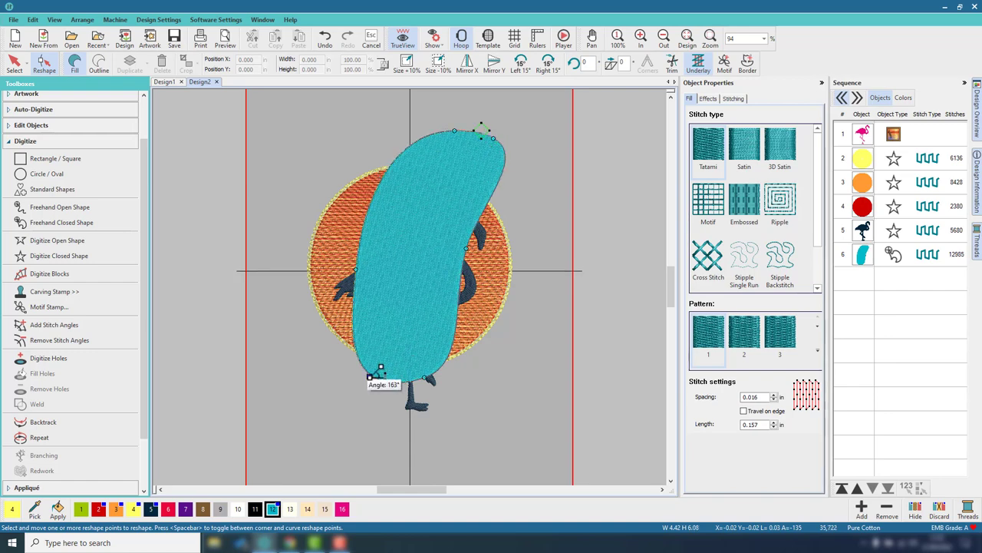
left_click_drag(381, 368, 386, 378)
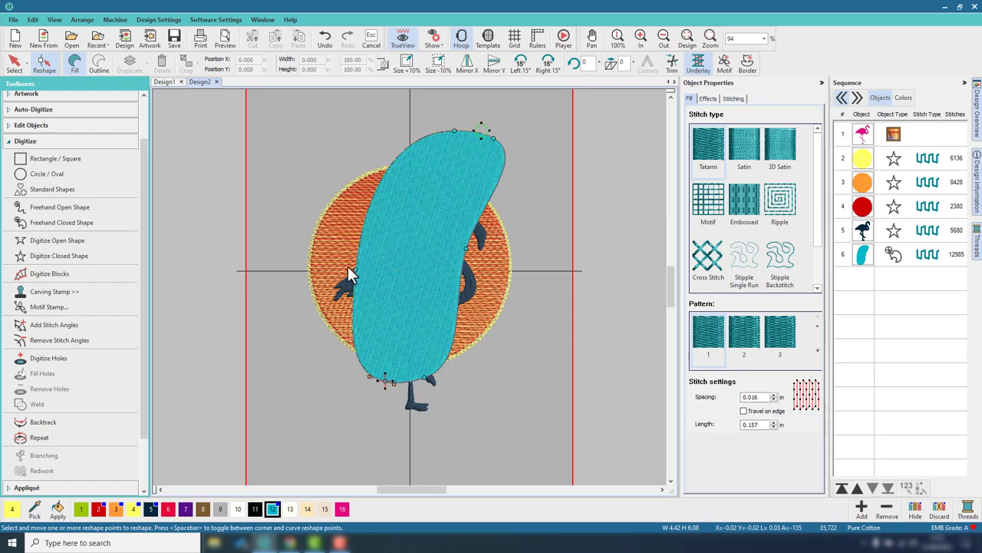
left_click_drag(358, 271, 357, 264)
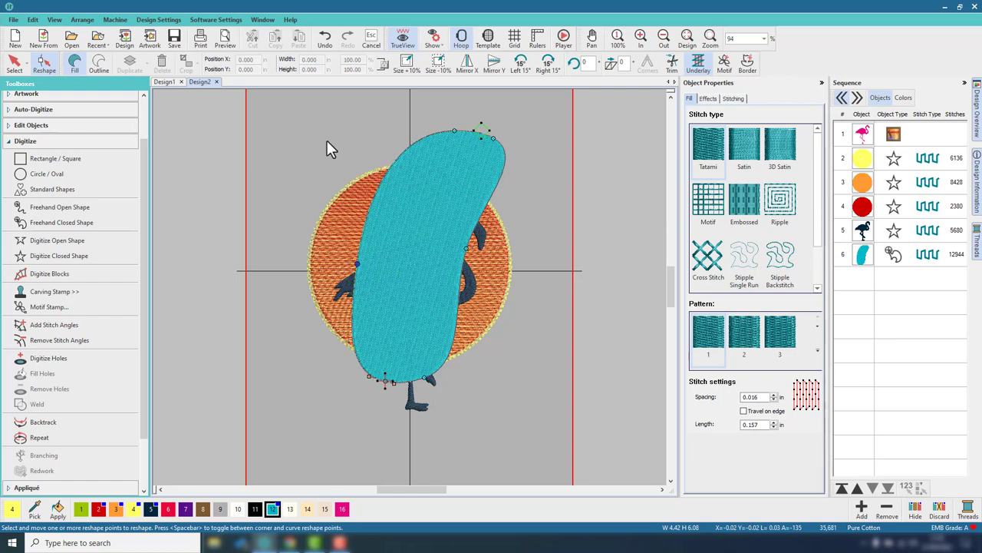
Select the teal capsule and change its fill to Ripple stitches at 0.079 in spacing.
left_click(15, 65)
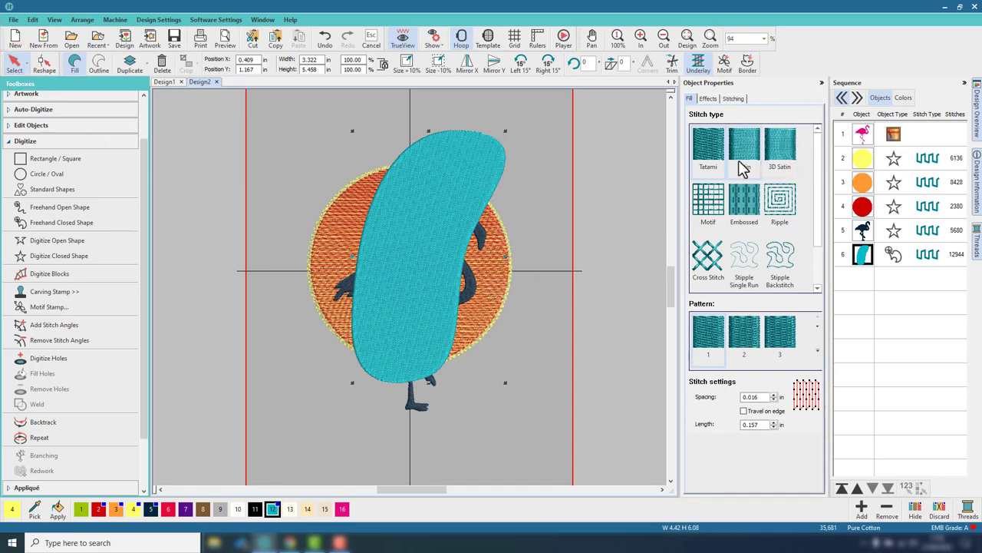
left_click(780, 198)
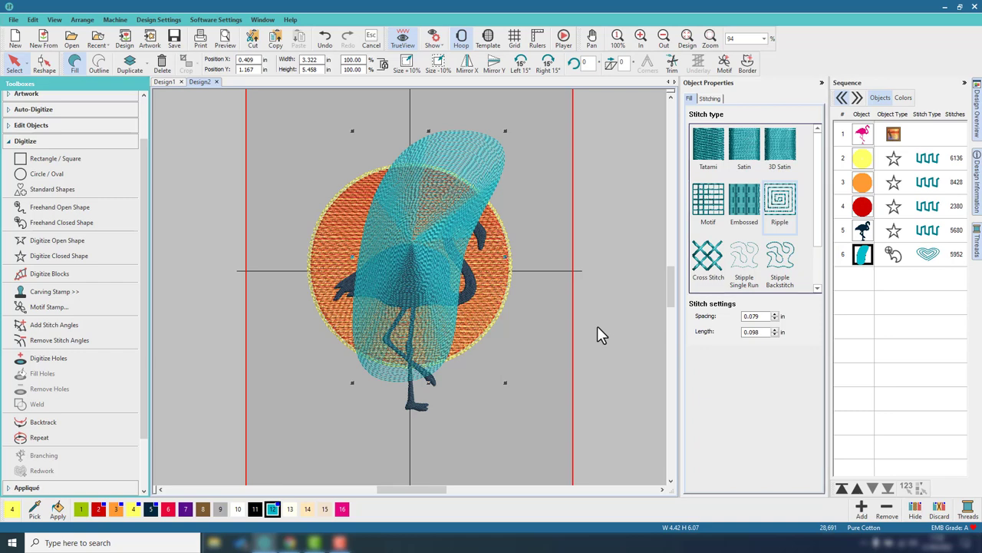
Duplicate the teal ripple capsule, mirror it, shrink it to about 2.81 × 5.34 in, move it left and tilt it.
key("ctrl+d")
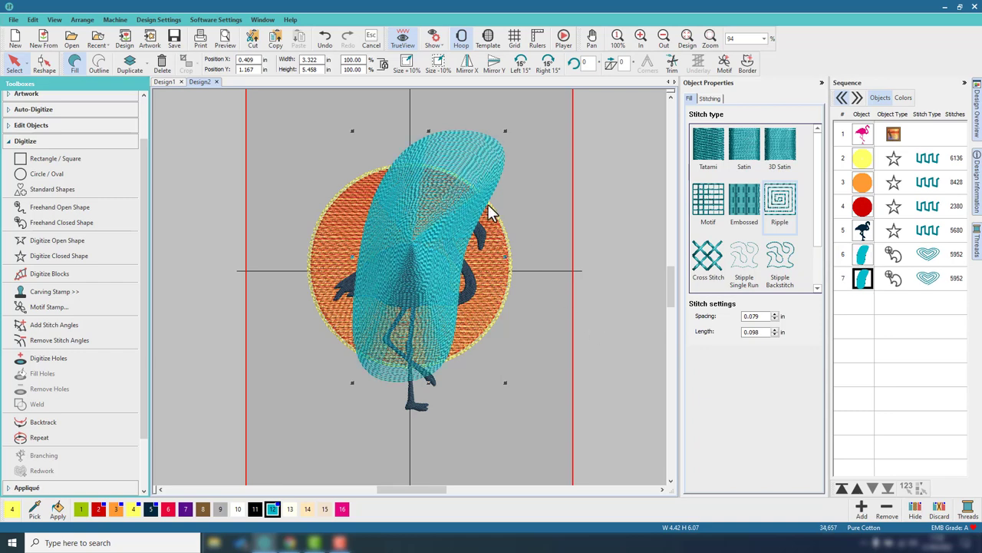
left_click(469, 67)
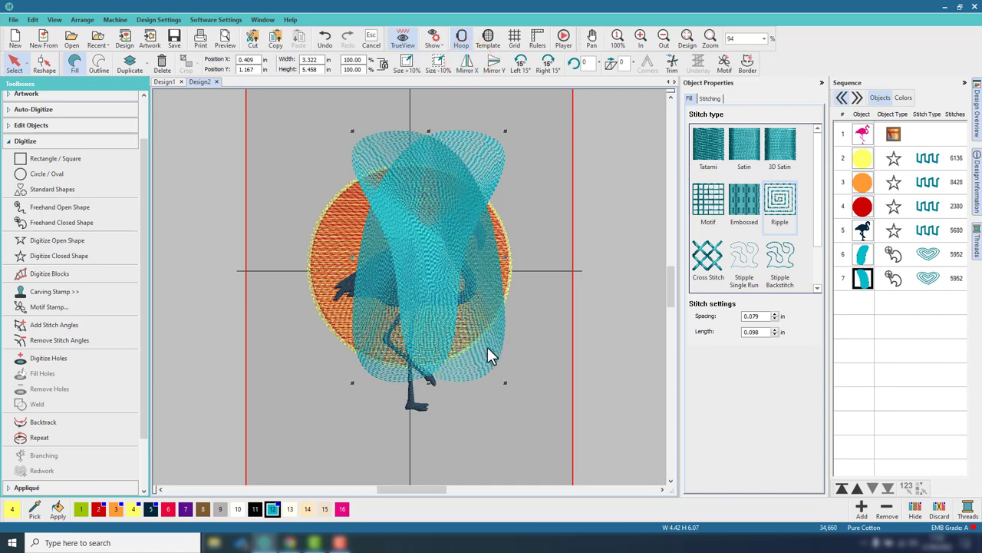
mouse_move(500, 379)
left_mouse_down()
mouse_move(483, 347)
mouse_move(453, 362)
mouse_move(496, 390)
left_mouse_up()
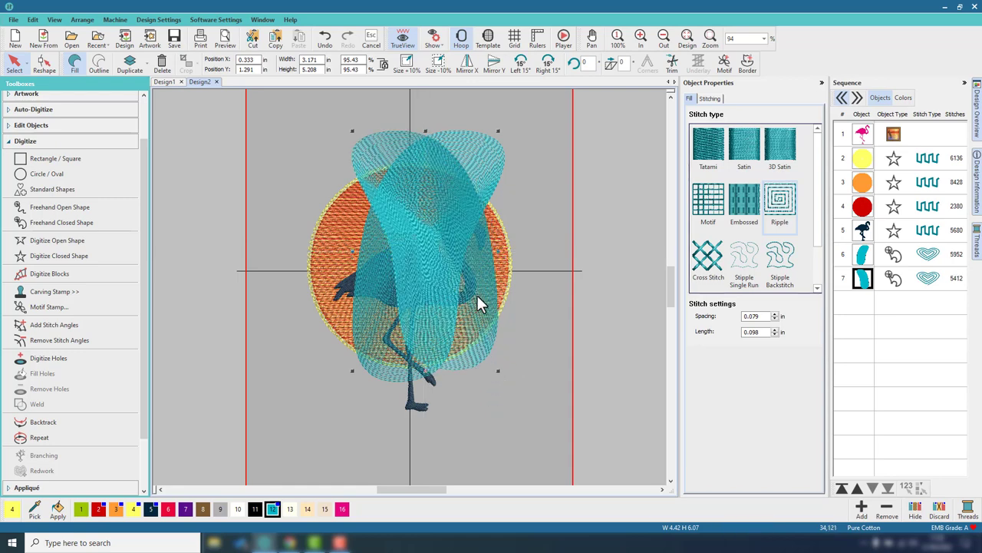
left_click_drag(477, 299, 420, 319)
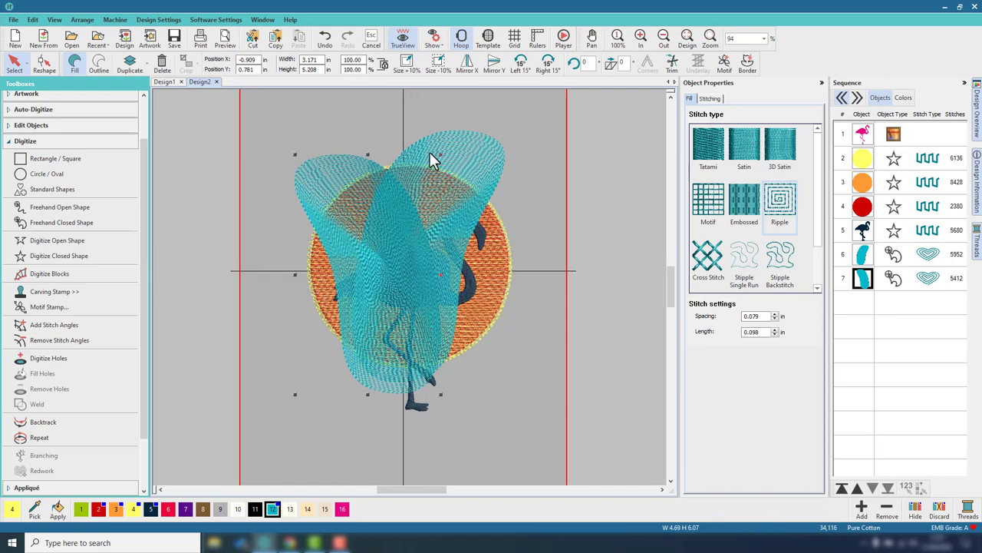
left_click(338, 174)
left_click_drag(439, 149, 451, 177)
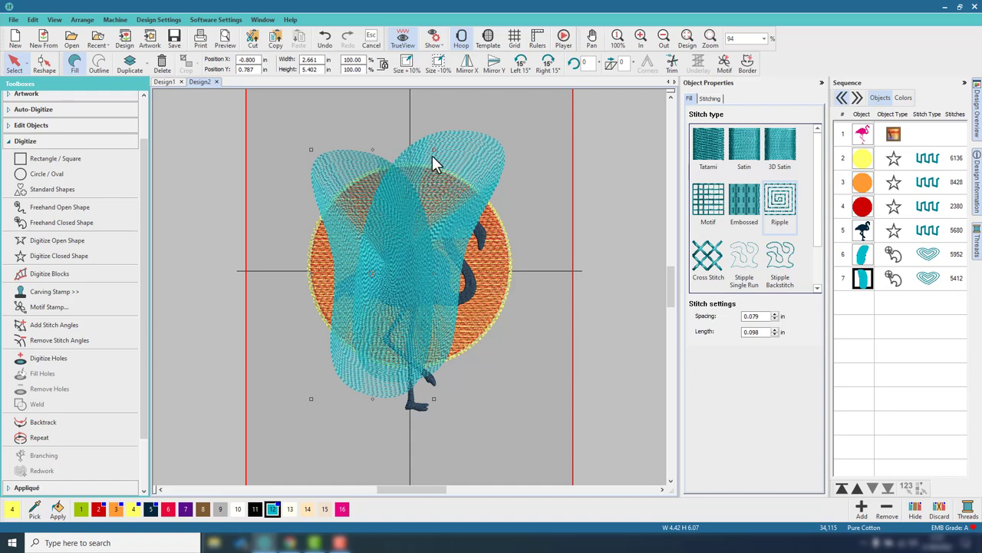
left_click_drag(434, 152, 426, 148)
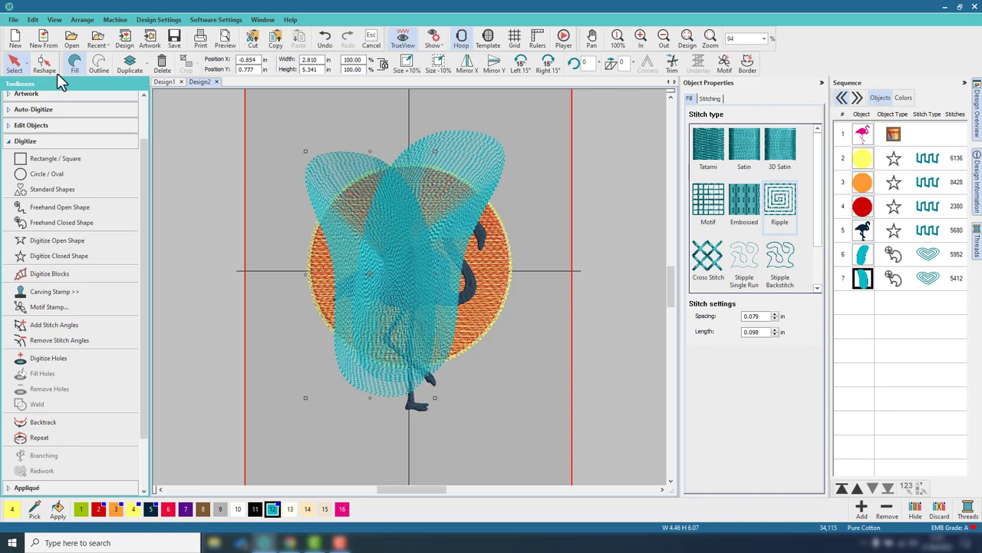
Lengthen teal object 6 to about 2.96 × 6.39 in, shift it down and rotate it more upright.
left_click(15, 63)
left_click(486, 149)
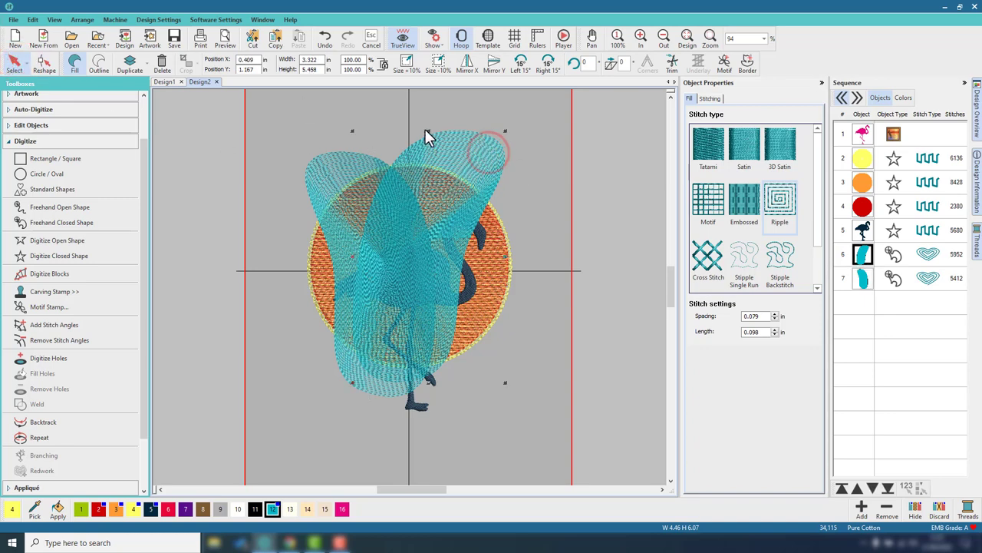
mouse_move(428, 129)
left_mouse_down()
mouse_move(427, 107)
mouse_move(427, 117)
left_mouse_up()
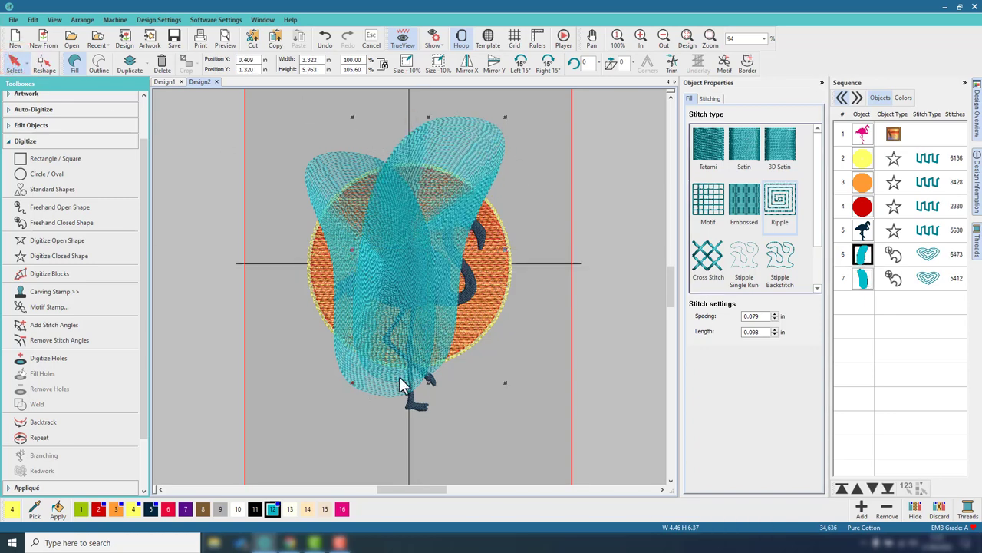
left_click_drag(427, 383, 431, 407)
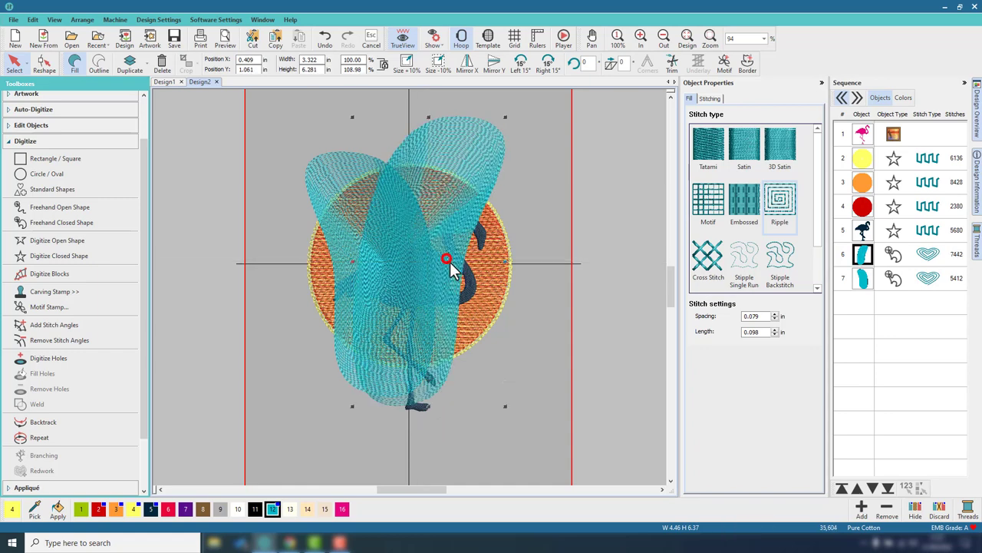
left_click_drag(449, 263, 456, 284)
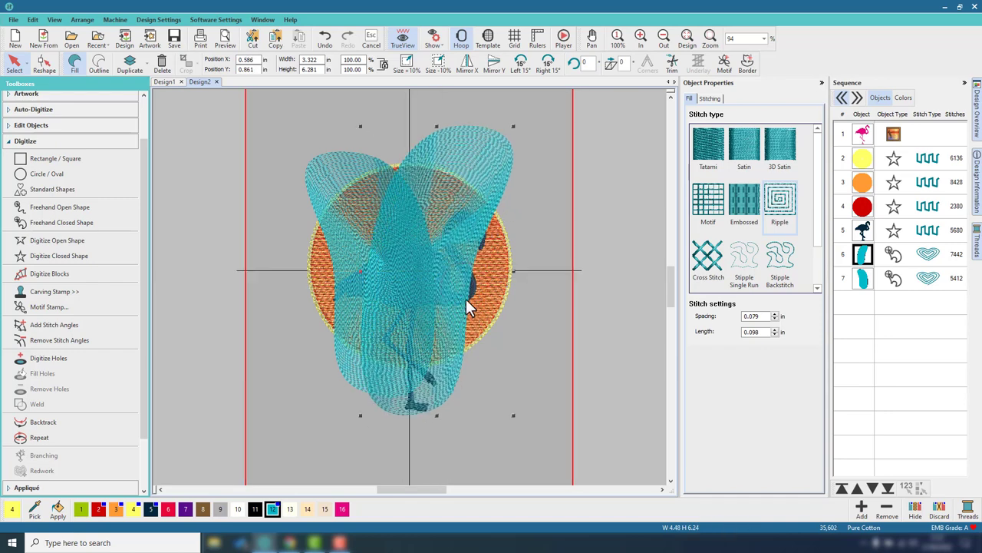
left_click(460, 278)
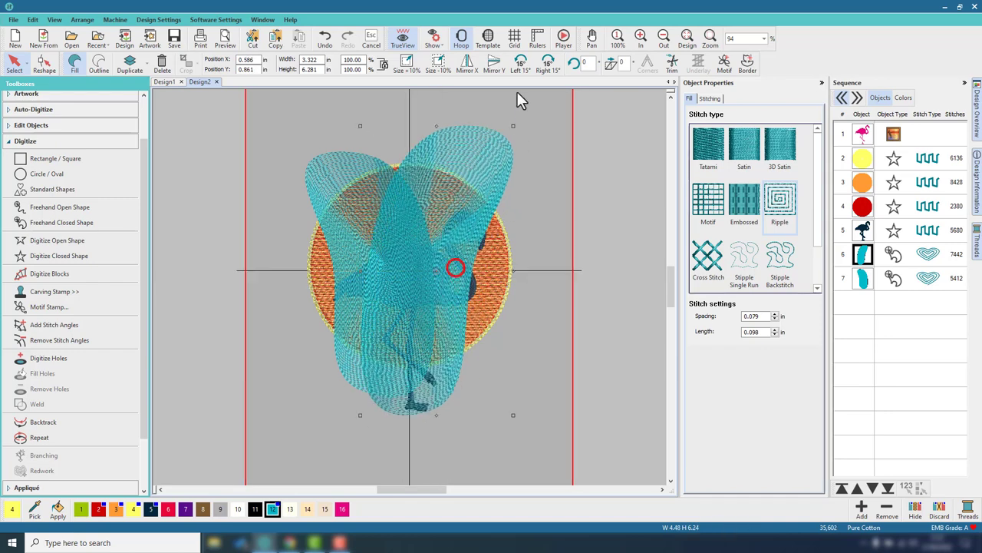
left_click_drag(514, 128, 504, 121)
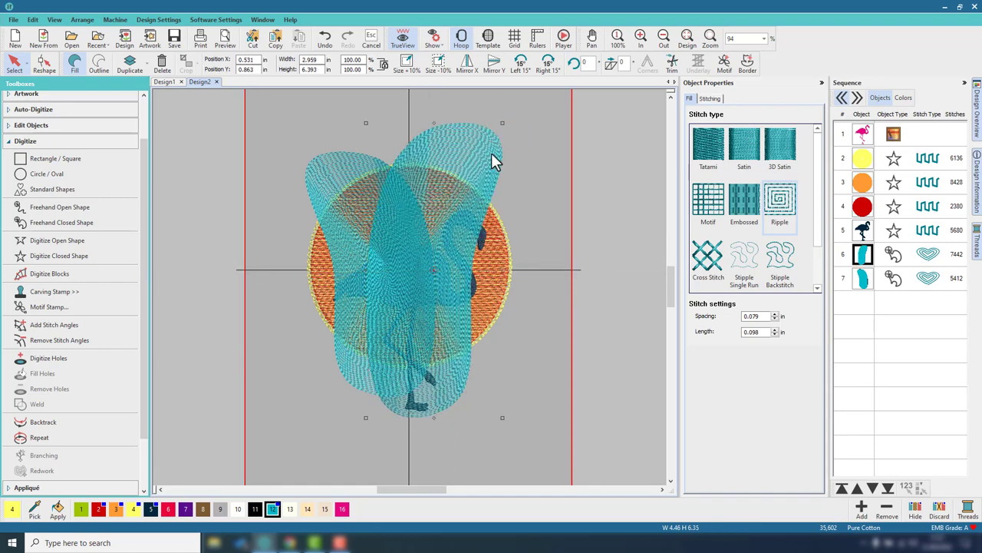
left_click(343, 166, "ctrl")
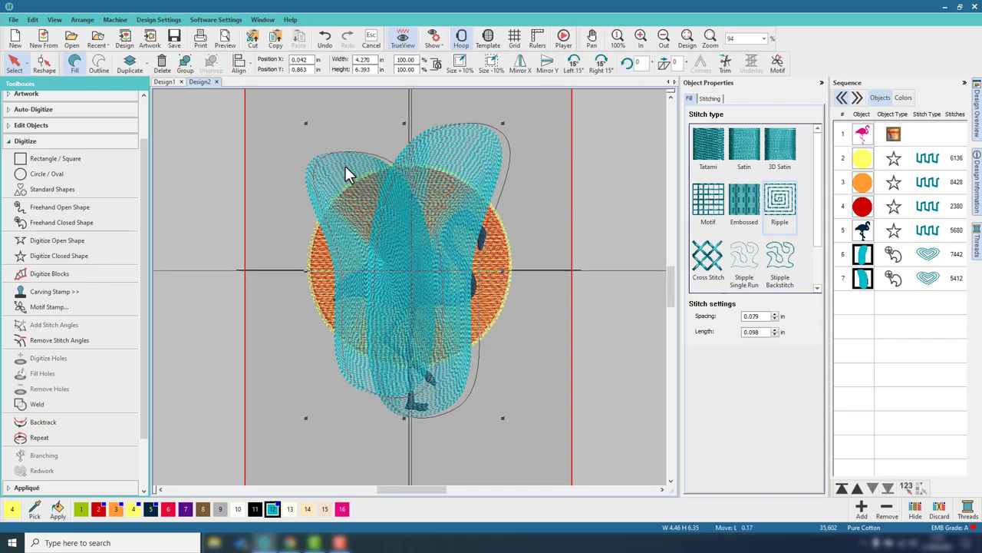
Move both teal shapes to the start of the sequence, behind the sun and flamingo.
left_click(549, 265)
left_click(860, 279)
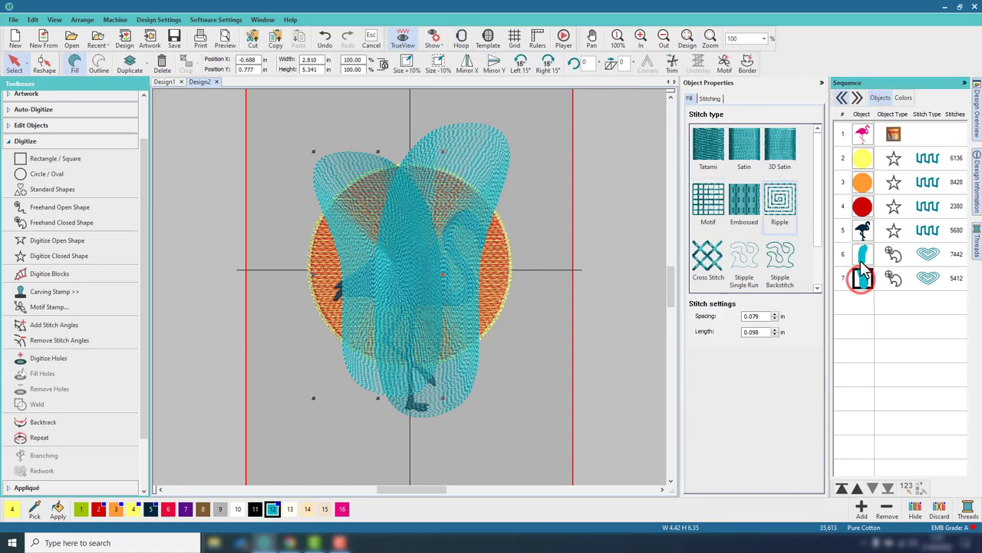
left_click(862, 261, "ctrl")
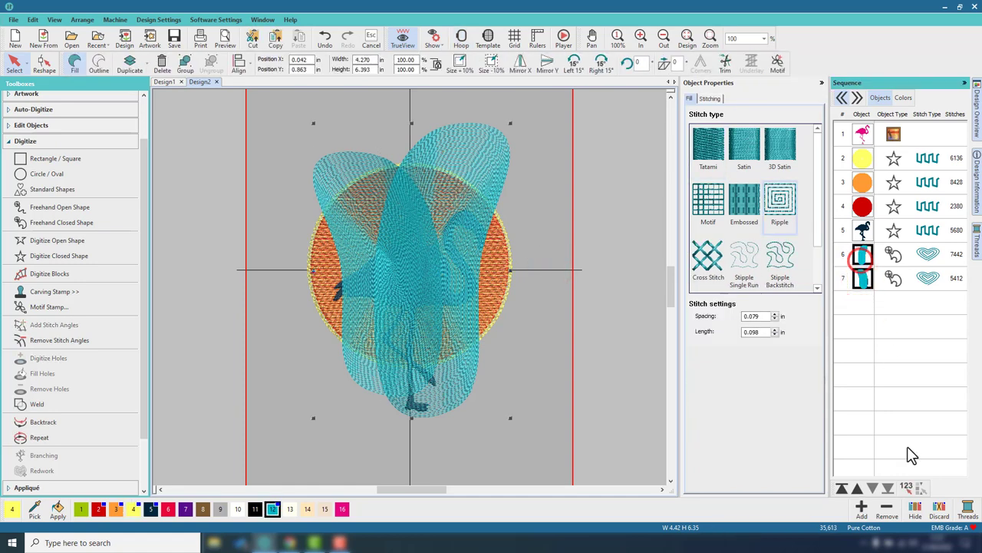
left_click(843, 491)
left_click(643, 245)
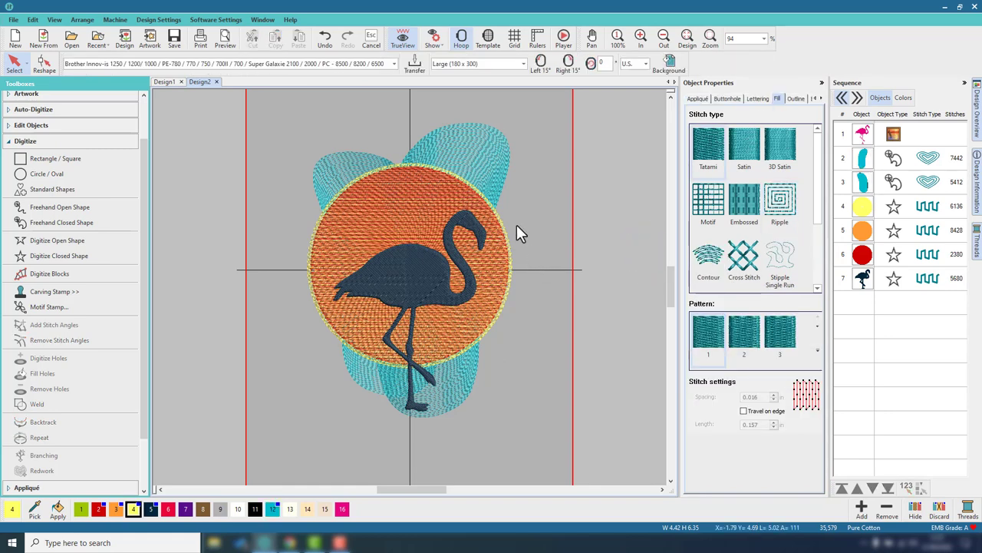
Widen the front teal shape leftward, move it later in stitch order, and tilt the other about 4°.
left_click(164, 82)
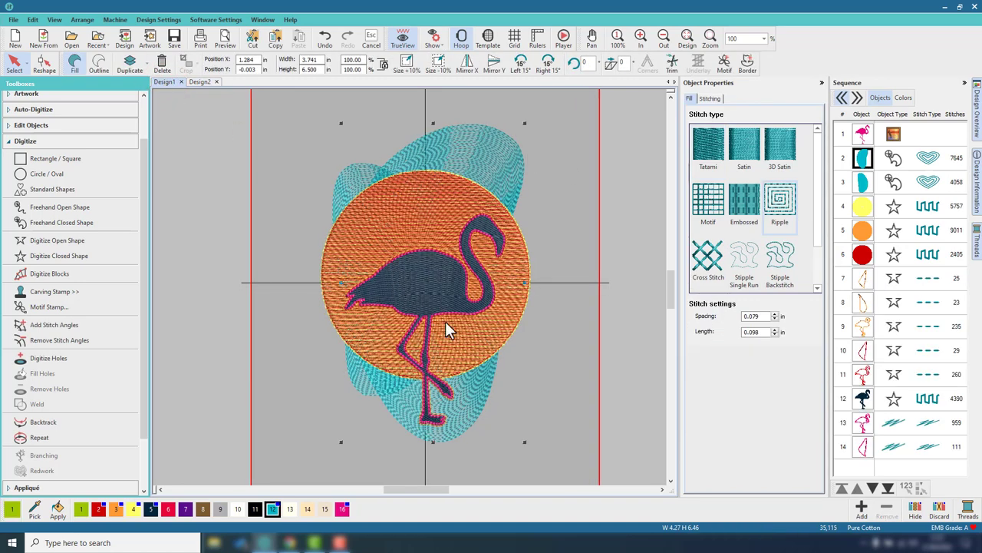
left_click(194, 83)
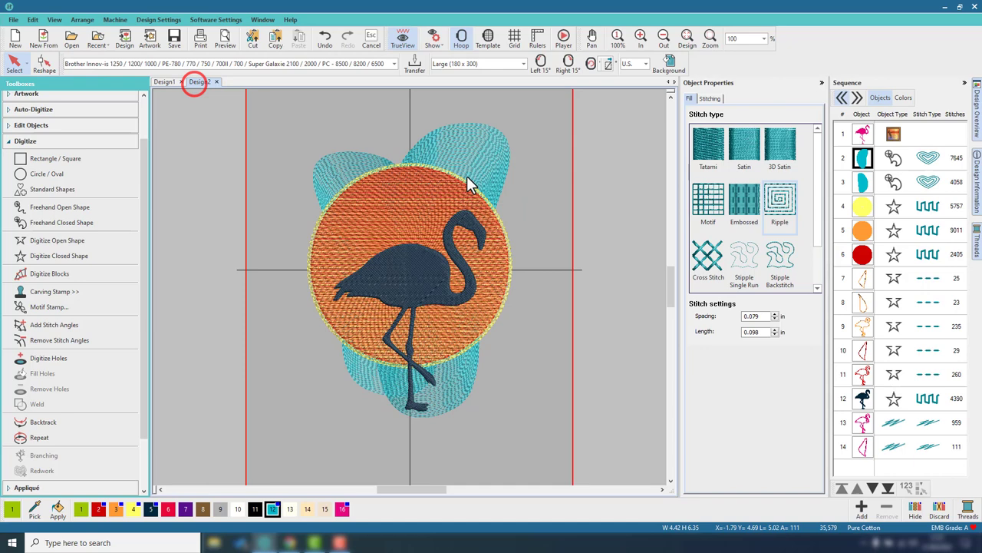
left_click(470, 158)
mouse_move(376, 270)
left_mouse_down()
mouse_move(343, 270)
mouse_move(357, 270)
left_mouse_up()
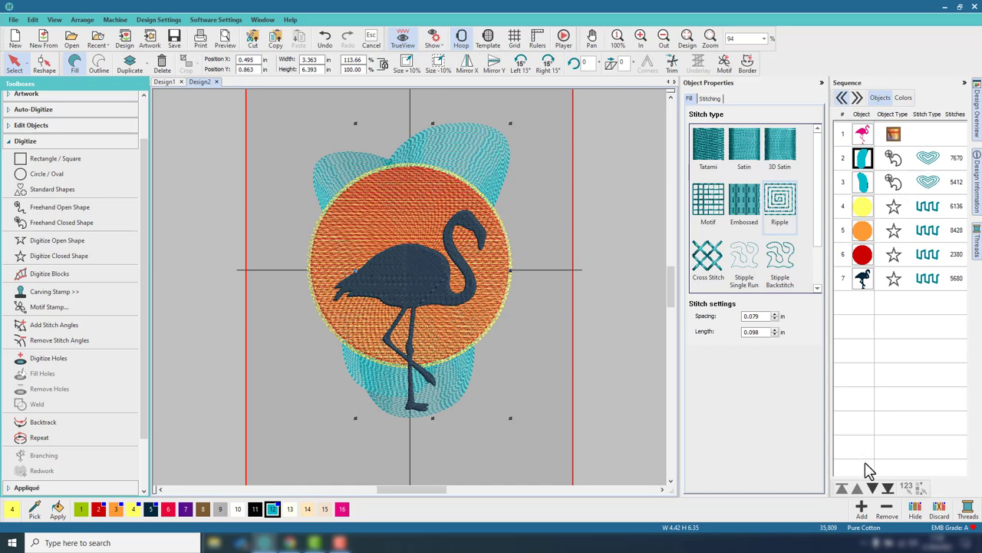
left_click(875, 488)
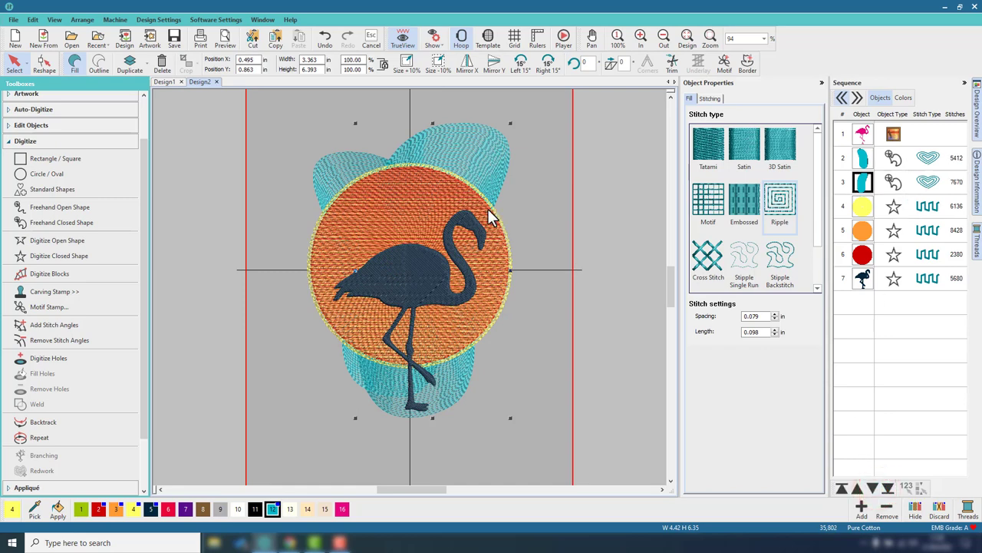
left_click(334, 162)
left_click_drag(445, 151, 453, 157)
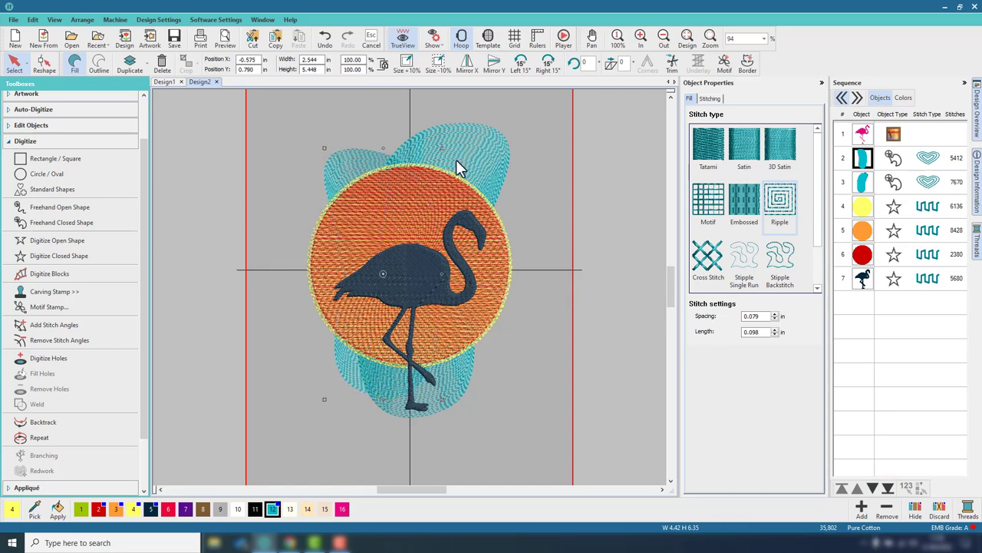
left_click(556, 191)
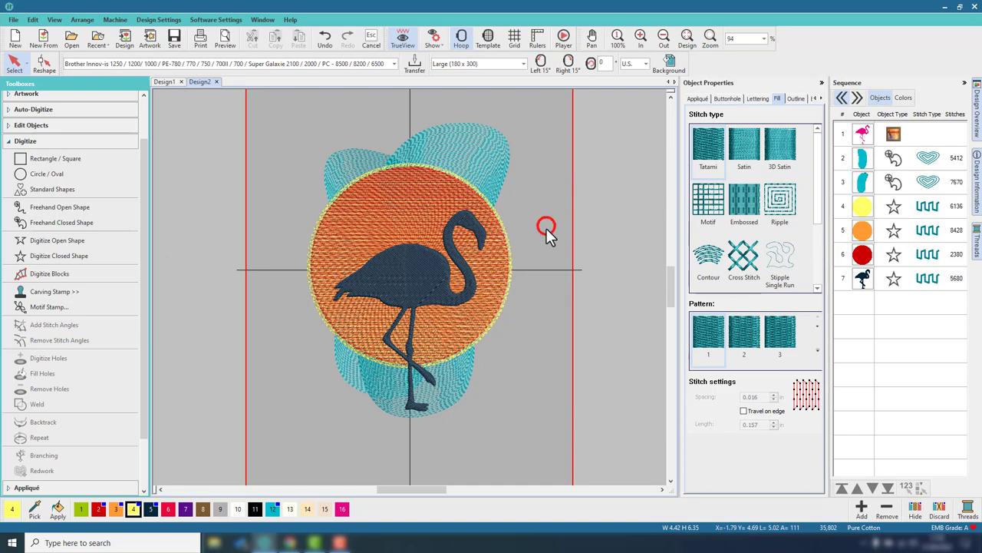
left_click(168, 82)
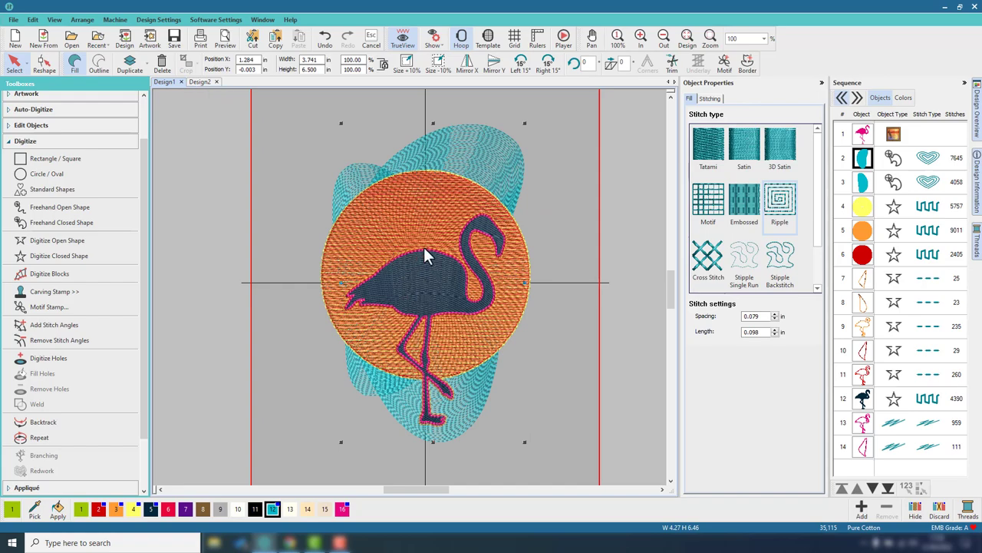
scroll(409, 285, "up", 5)
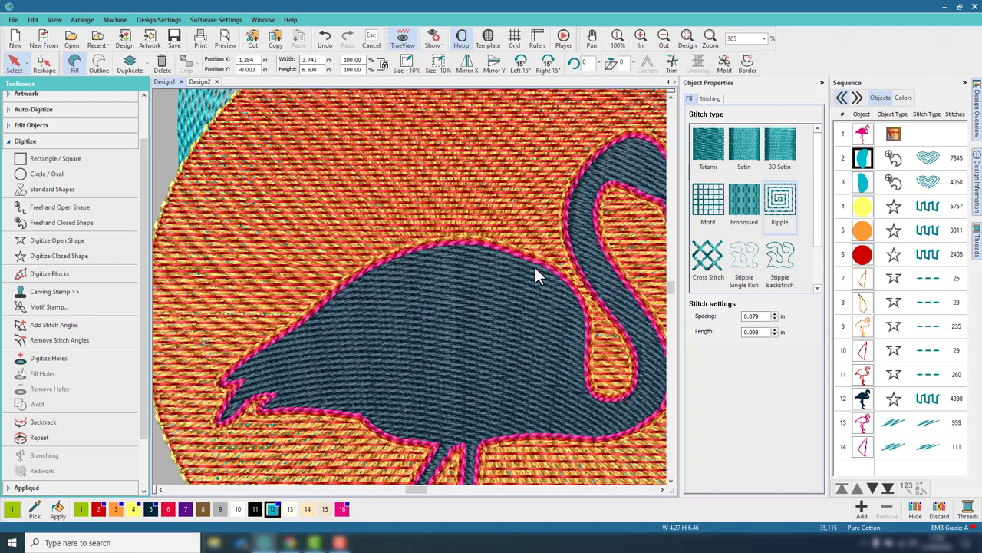
scroll(463, 326, "down", 5)
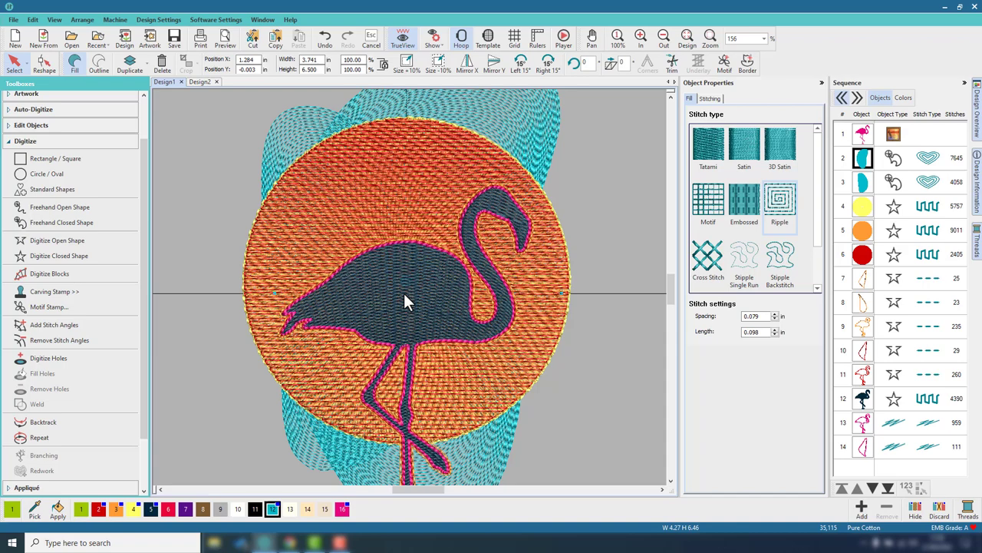
scroll(409, 296, "up", 1)
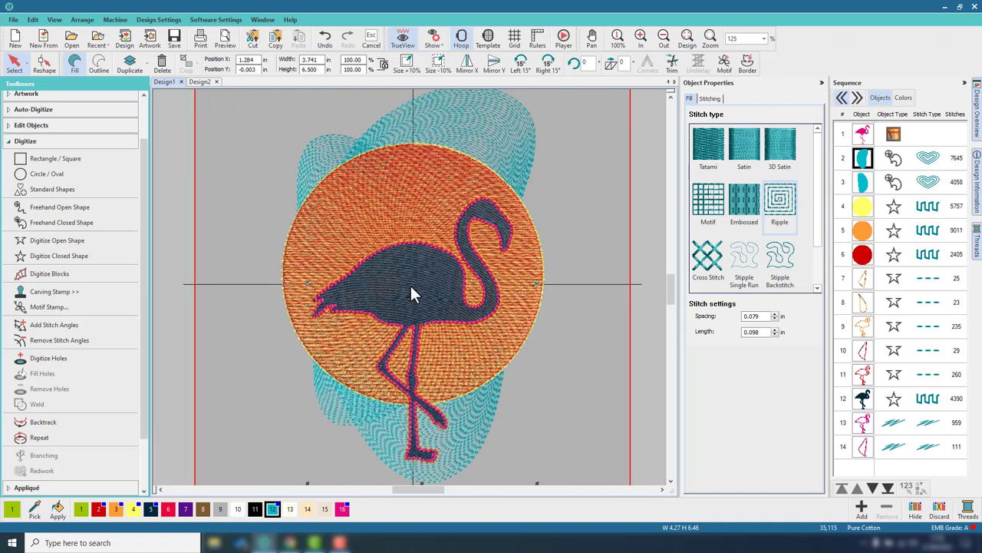
left_click_drag(673, 284, 672, 288)
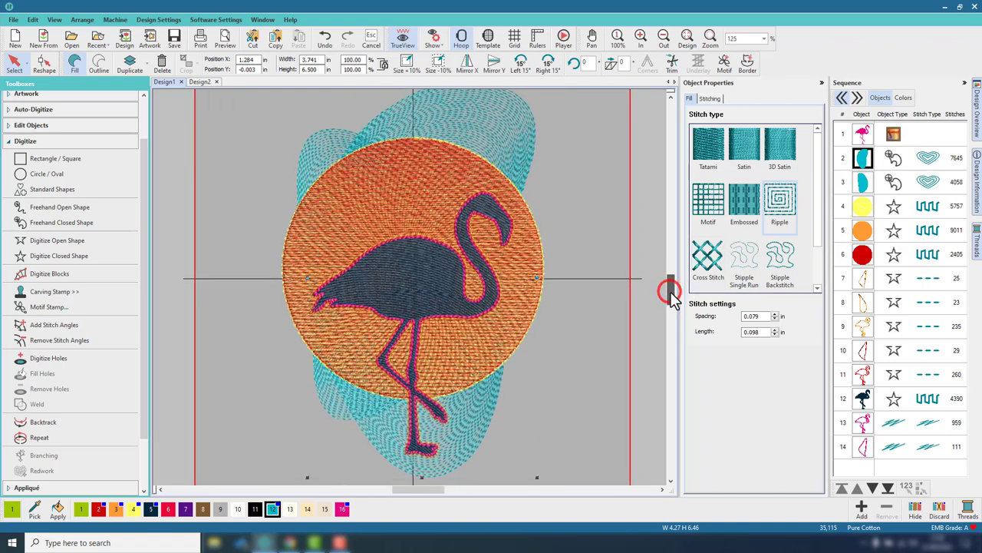
left_click(207, 81)
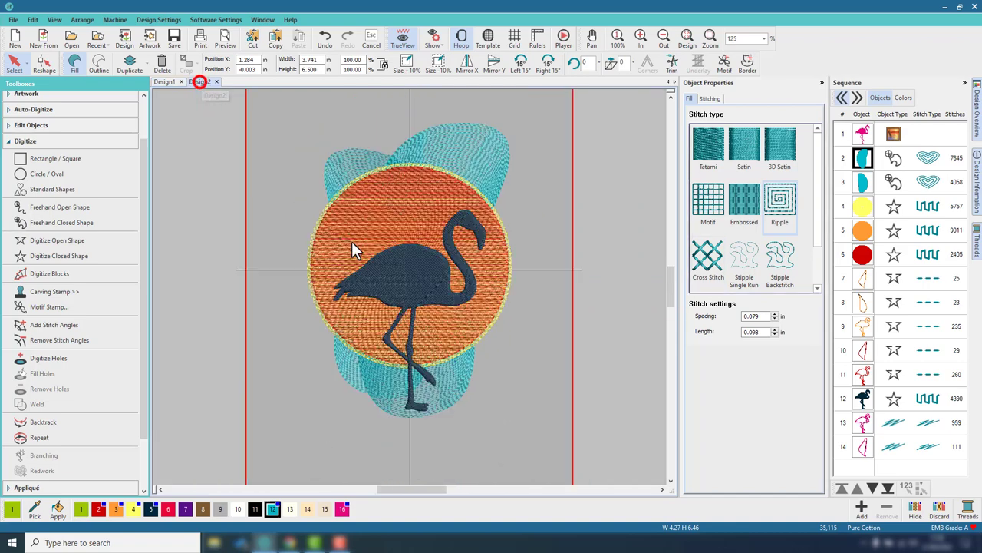
left_click(409, 278)
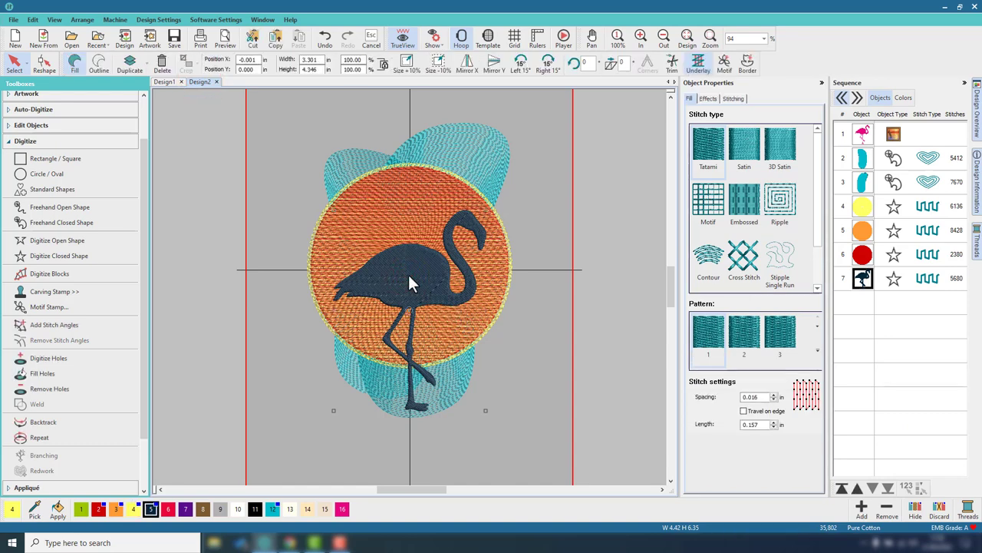
Apply a Florentine effect to the flamingo fill, then return to its Fill stitch settings.
left_click(707, 98)
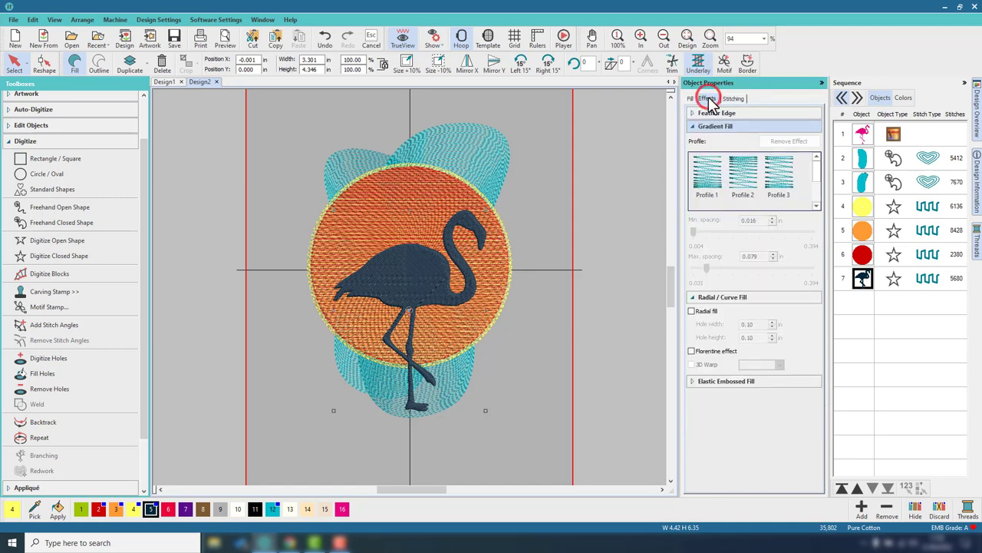
left_click(693, 351)
scroll(419, 320, "up", 5)
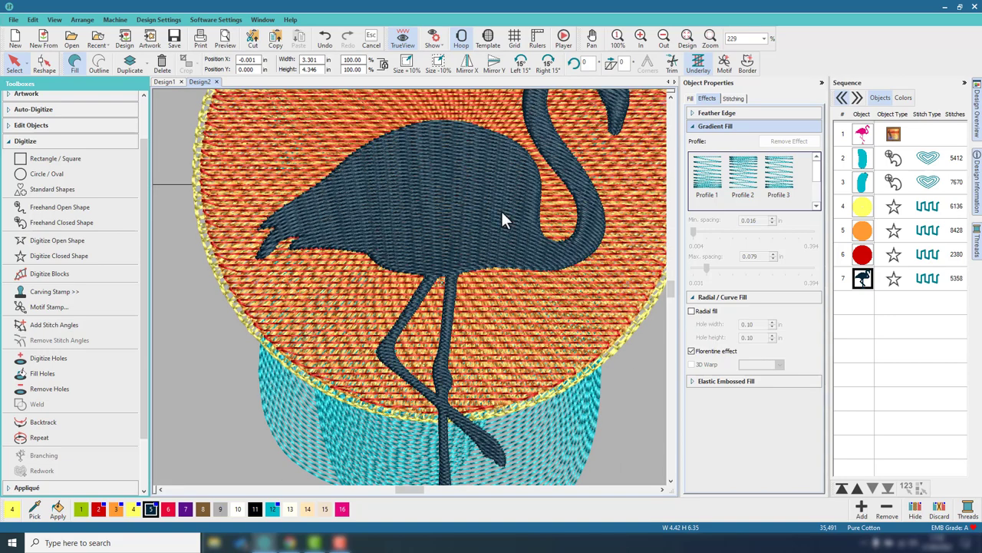
scroll(446, 208, "up", 2)
scroll(447, 210, "down", 5)
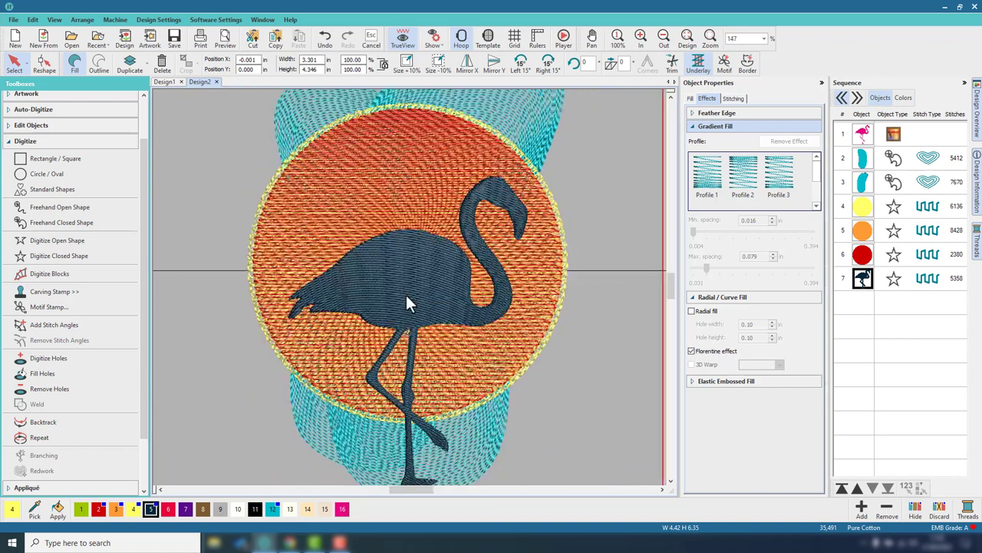
scroll(406, 303, "down", 1)
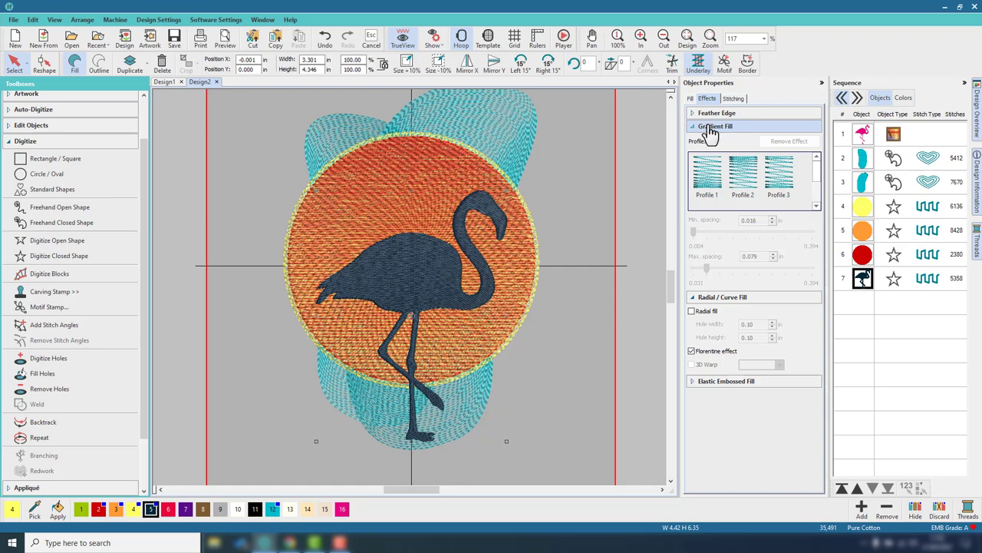
left_click(690, 98)
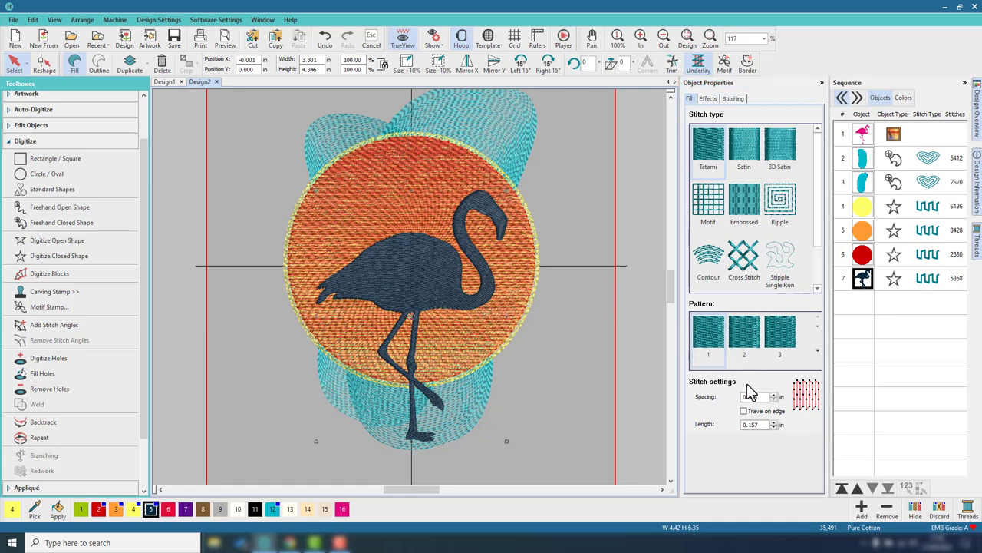
Set the flamingo's fill spacing to 0.02 in, dropping it to 4,525 stitches.
left_click_drag(746, 397, 766, 396)
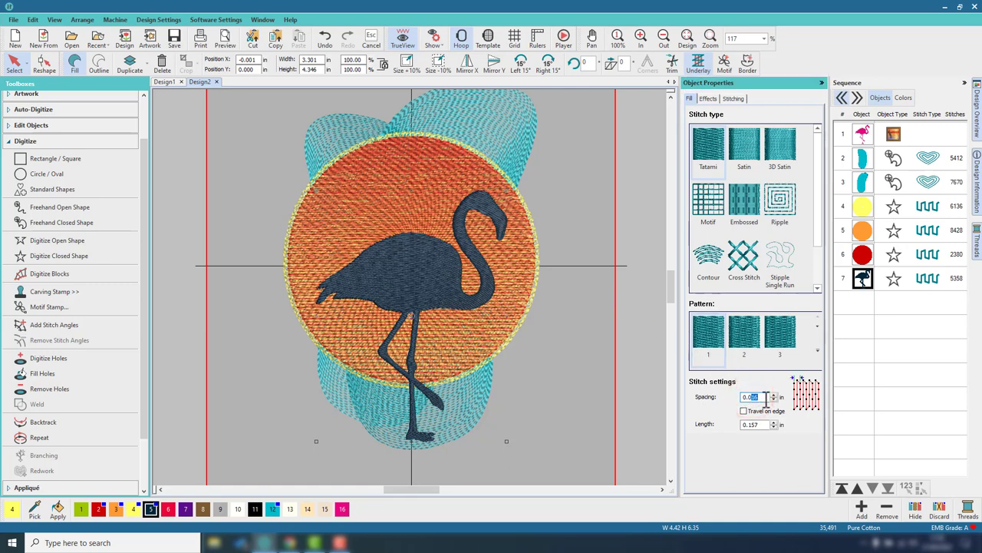
type("0.02")
key("Return")
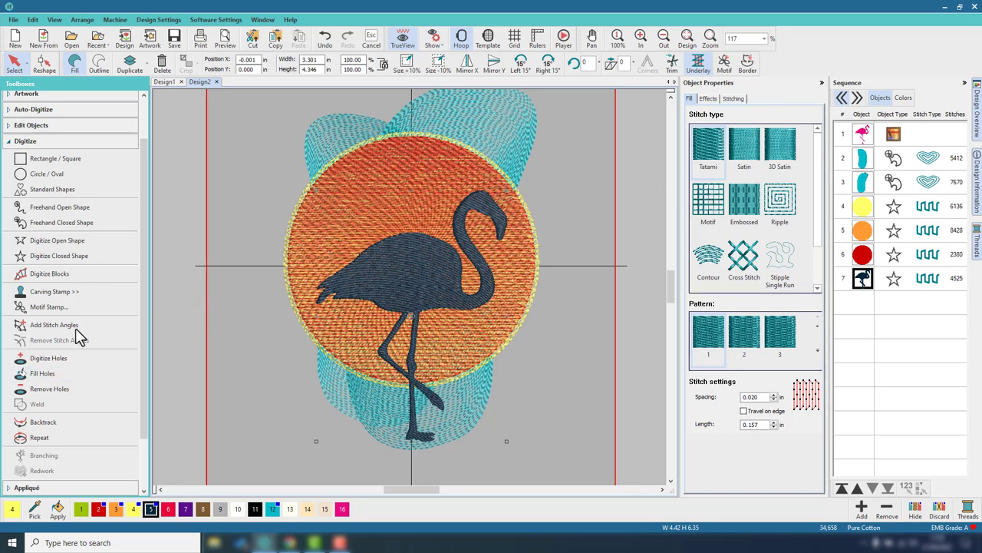
left_click(56, 141)
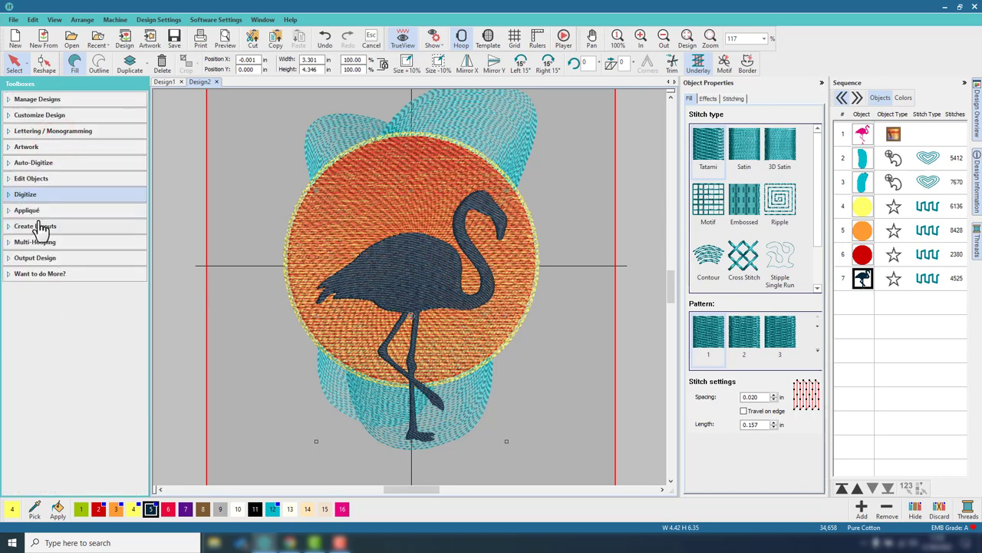
Trace the flamingo with a pink Backstitch outline using Object outlines only, no offsets.
left_click(32, 223)
left_click_drag(143, 238, 139, 289)
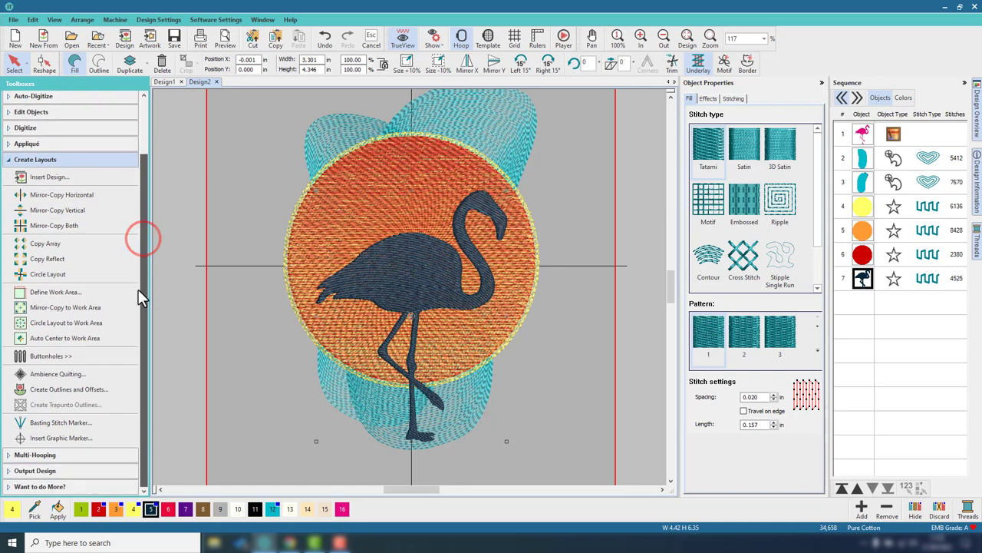
left_click(62, 391)
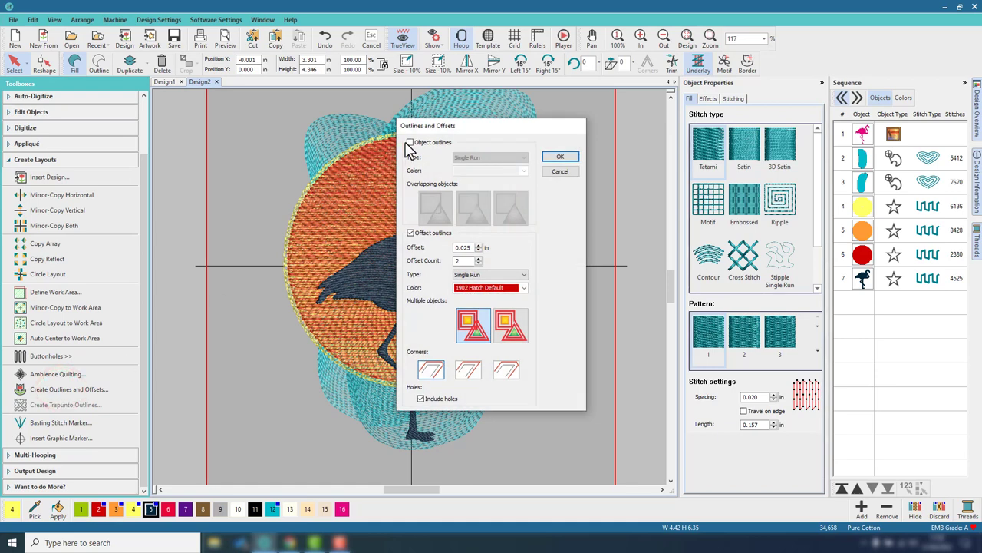
left_click(410, 233)
left_click(411, 143)
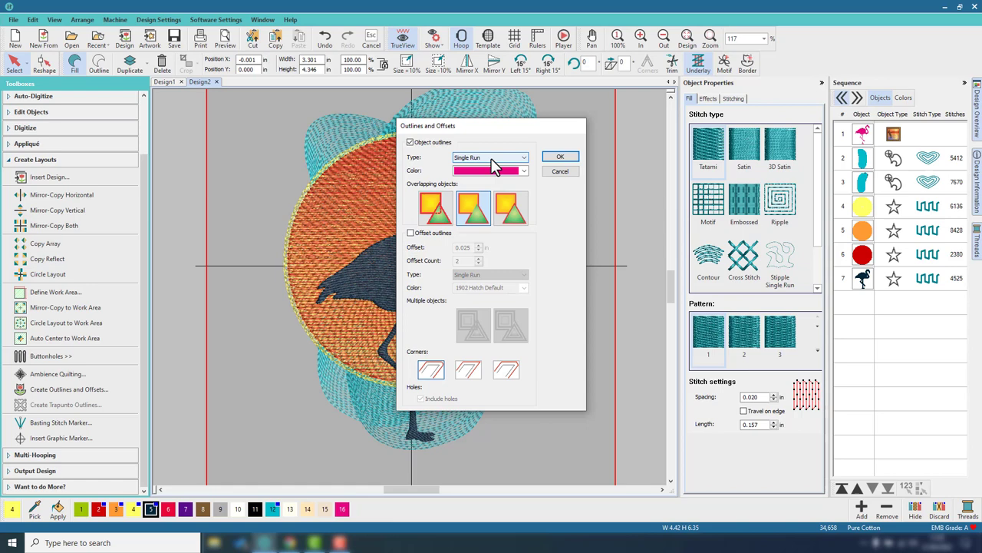
left_click(492, 160)
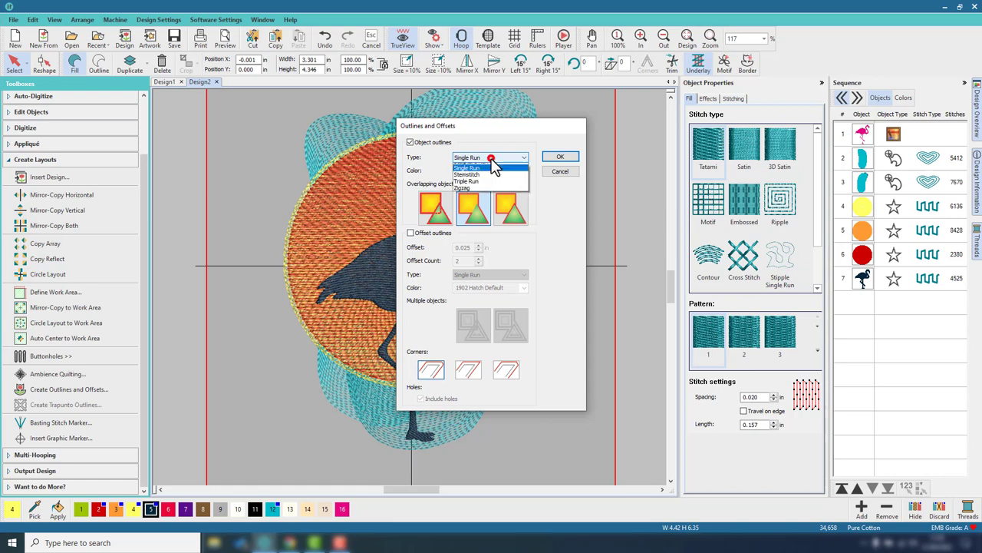
left_click(487, 173)
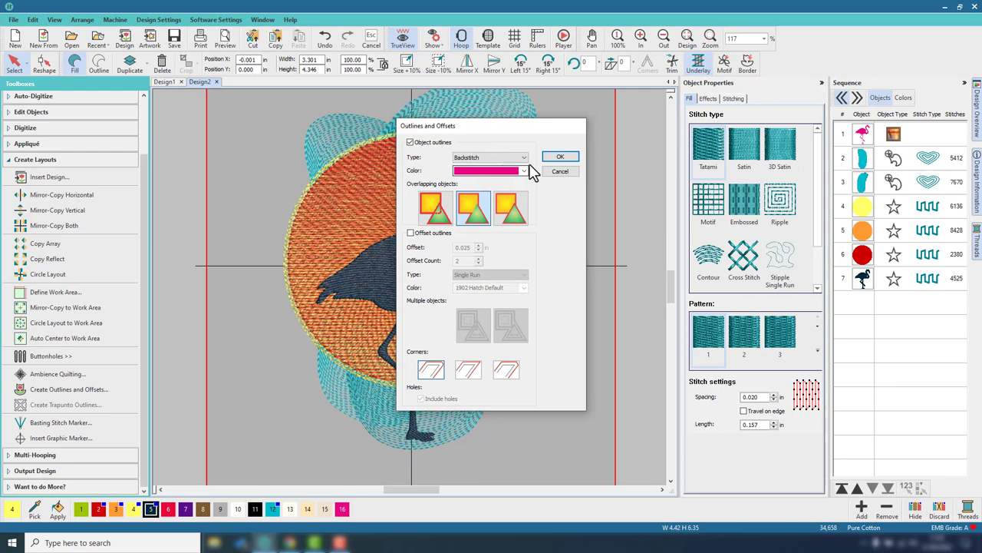
left_click(554, 156)
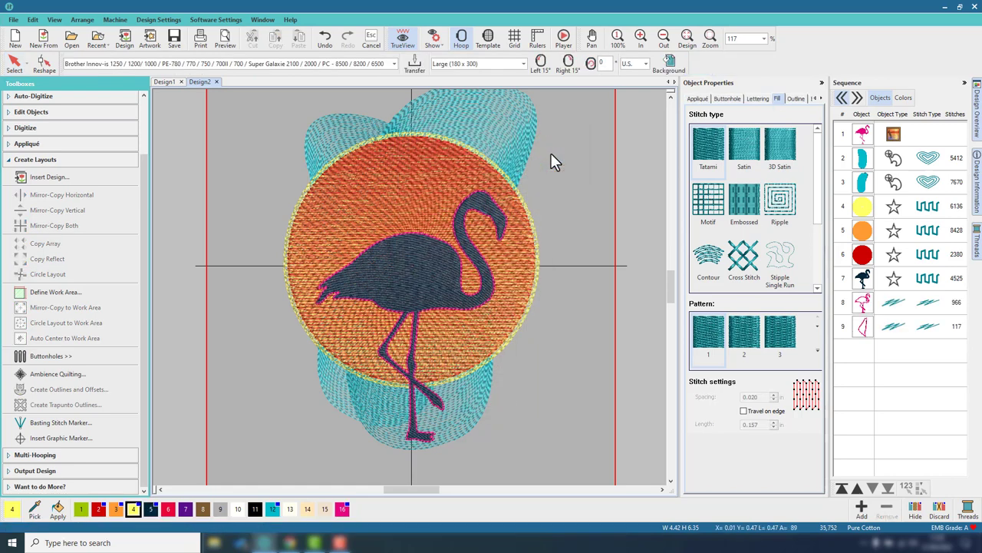
Select the flamingo and add two Single Run offset outlines spaced 0.025 in.
left_click(557, 325)
left_click(862, 278)
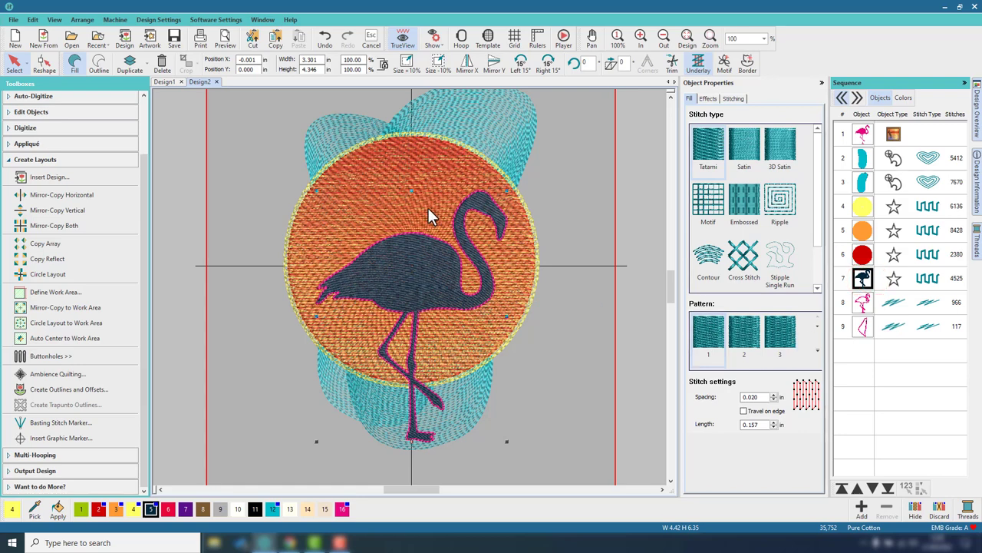
left_click(78, 389)
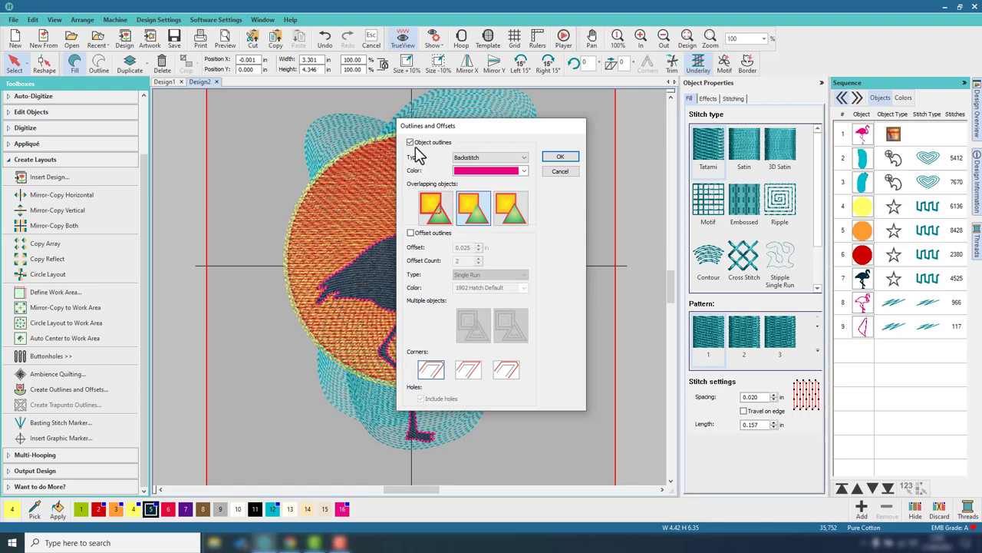
left_click(410, 143)
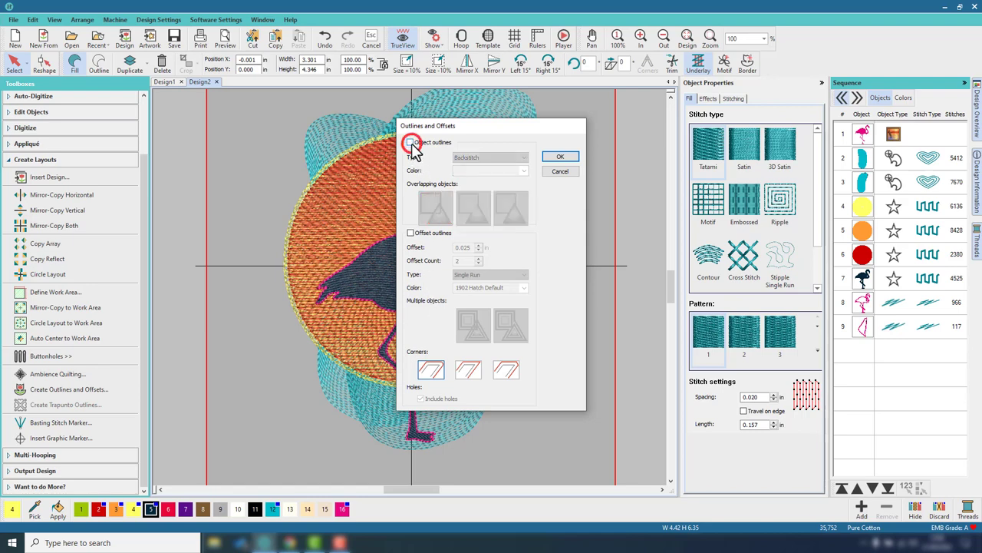
left_click(410, 232)
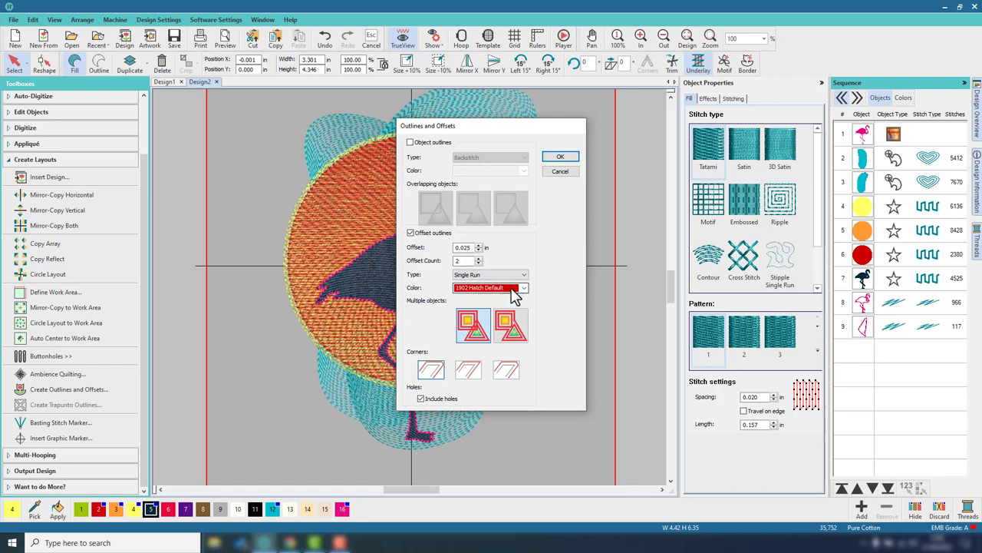
left_click(554, 158)
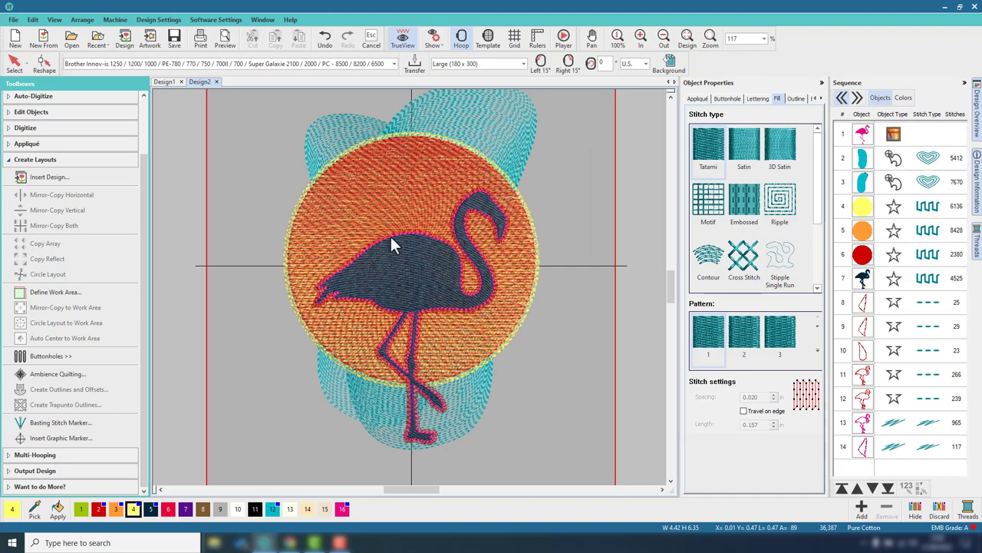
Select a new outline piece and briefly check the design as plain stitch lines.
scroll(392, 244, "up", 5)
scroll(443, 286, "down", 3)
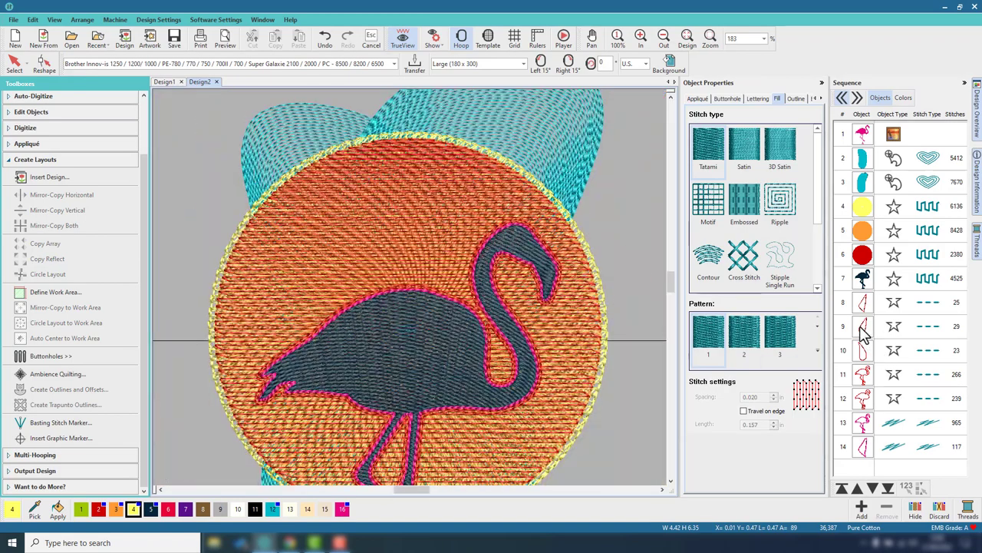
left_click(863, 328)
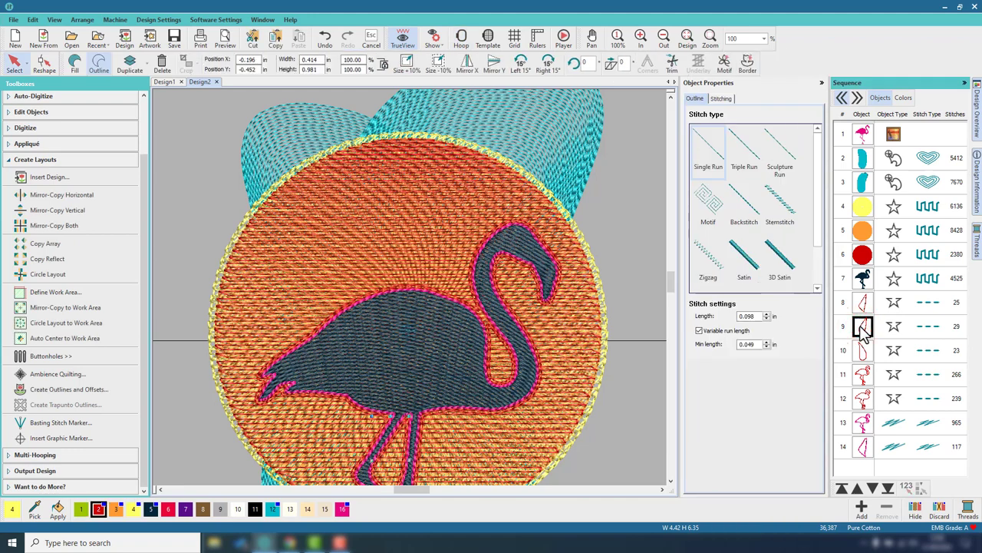
left_click(403, 42)
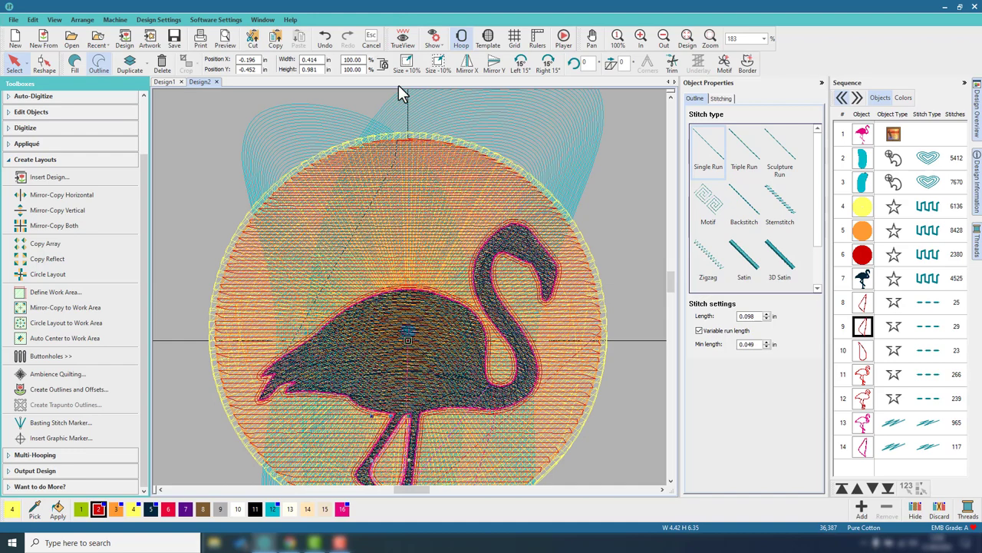
left_click(403, 40)
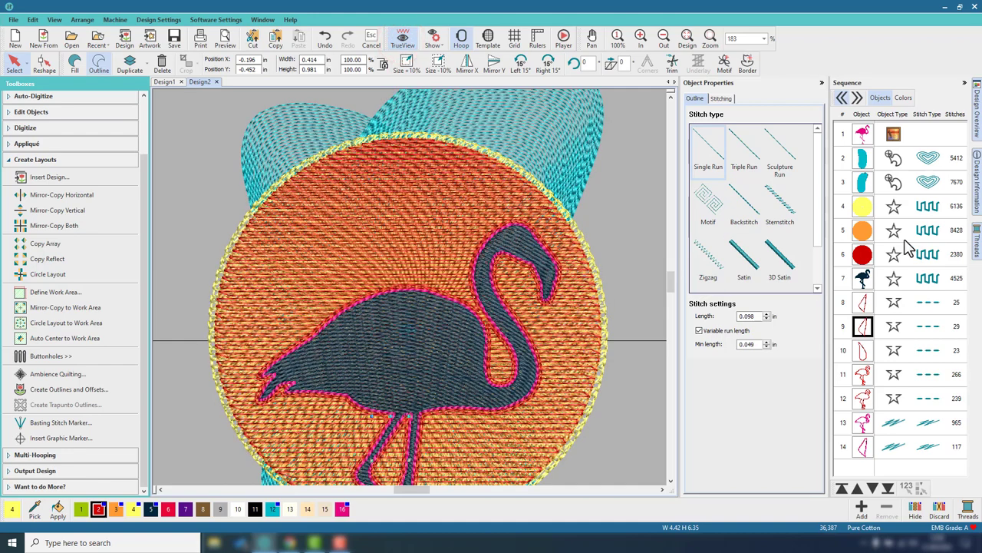
Hide Sequence objects 2–6: the teal capsules, yellow halo and sun circles.
left_click(862, 159)
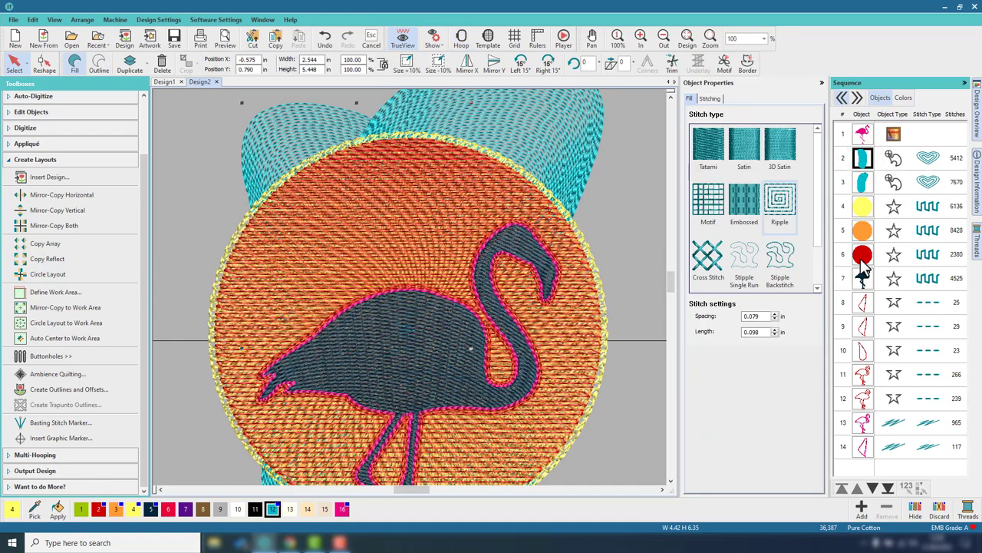
left_click(862, 263, "shift")
right_click(861, 261)
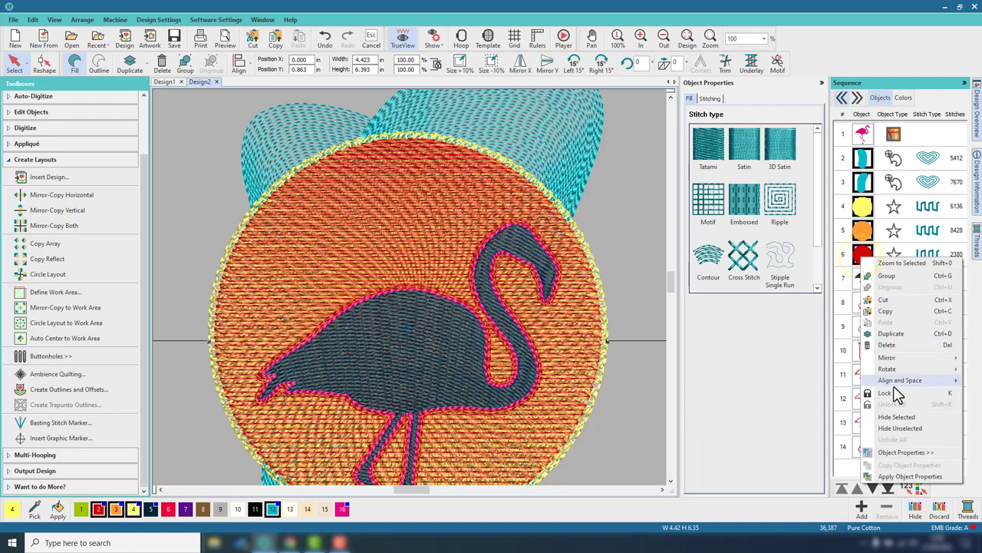
left_click(896, 418)
scroll(422, 285, "up", 3)
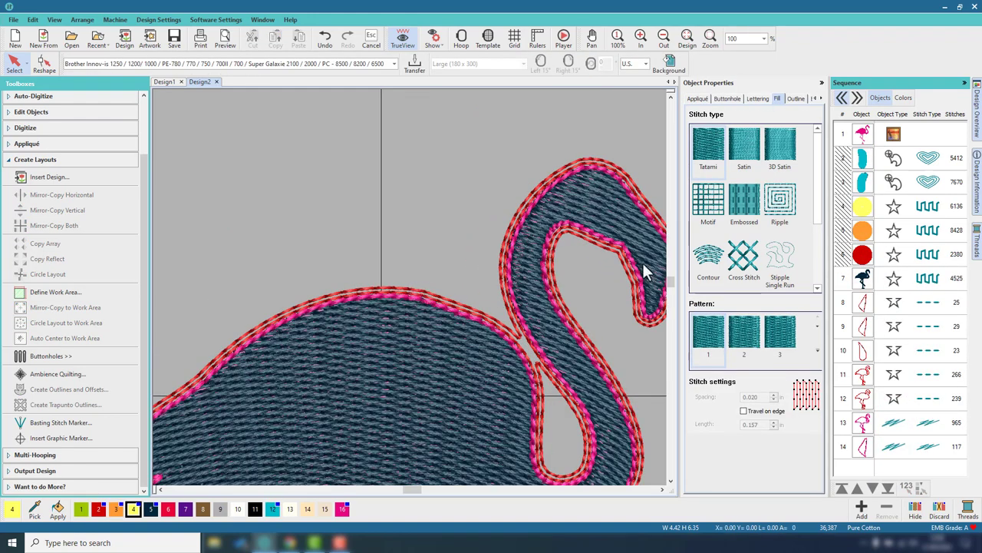
Inspect outline pieces 8–11 around the flamingo in plain stitch-line view.
left_click(864, 307)
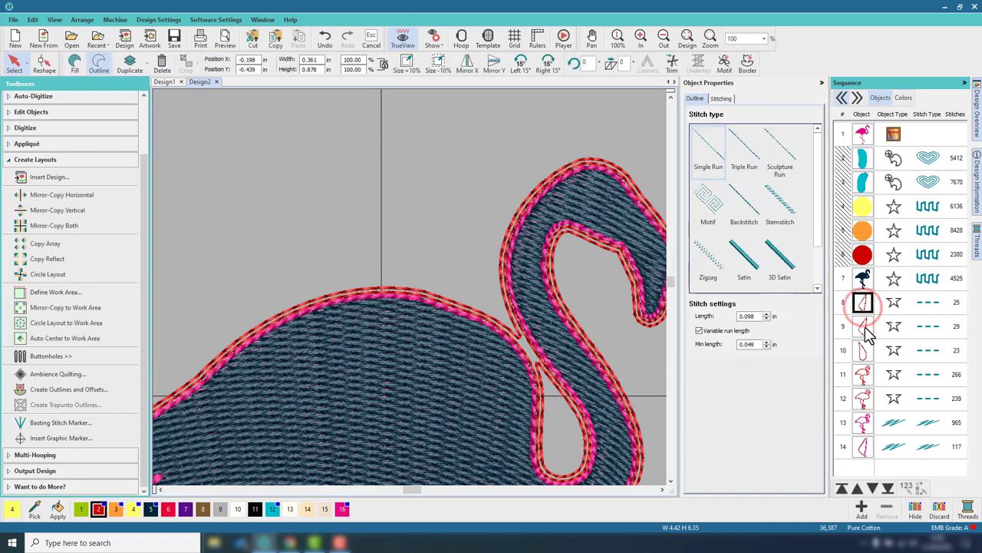
left_click(864, 327)
left_click(864, 352)
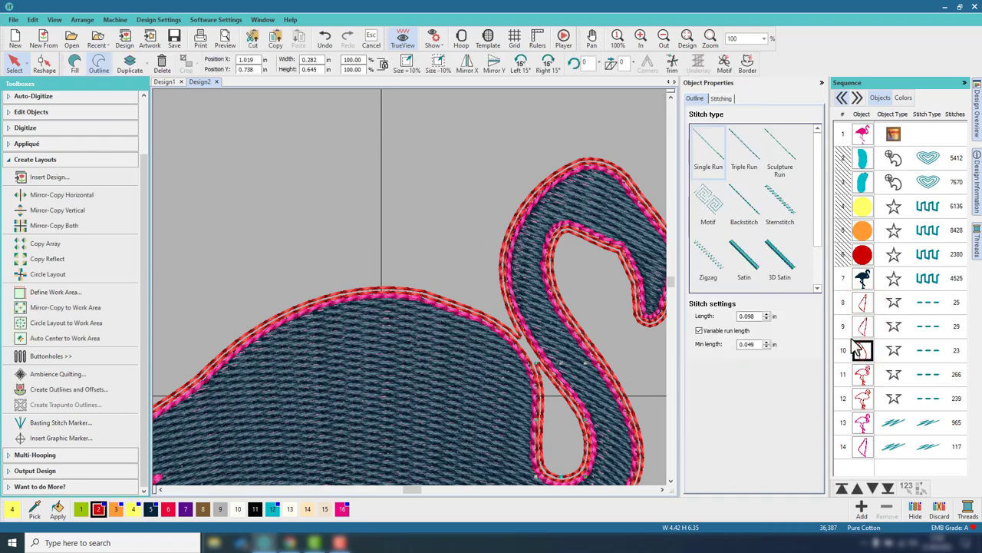
left_click(403, 40)
scroll(490, 345, "up", 2)
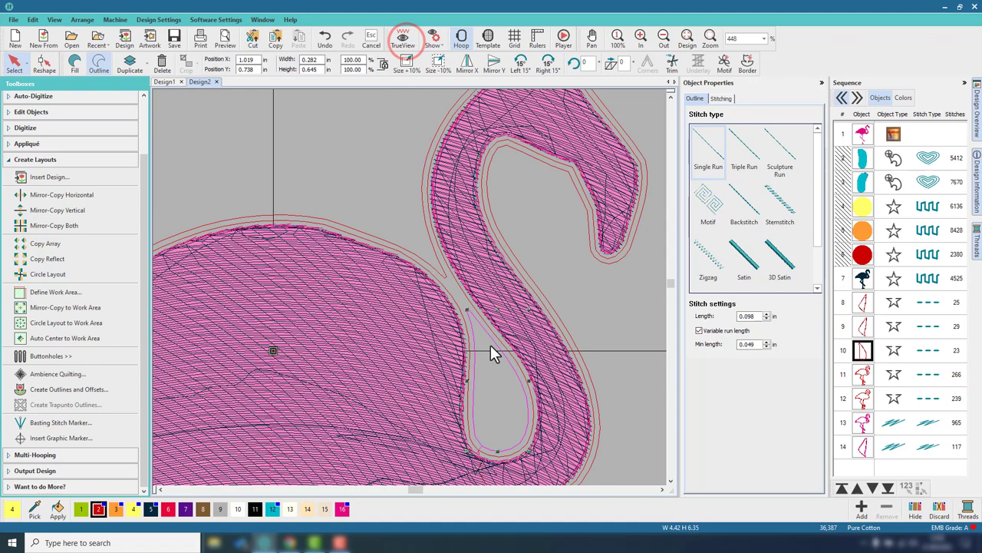
scroll(412, 295, "down", 1)
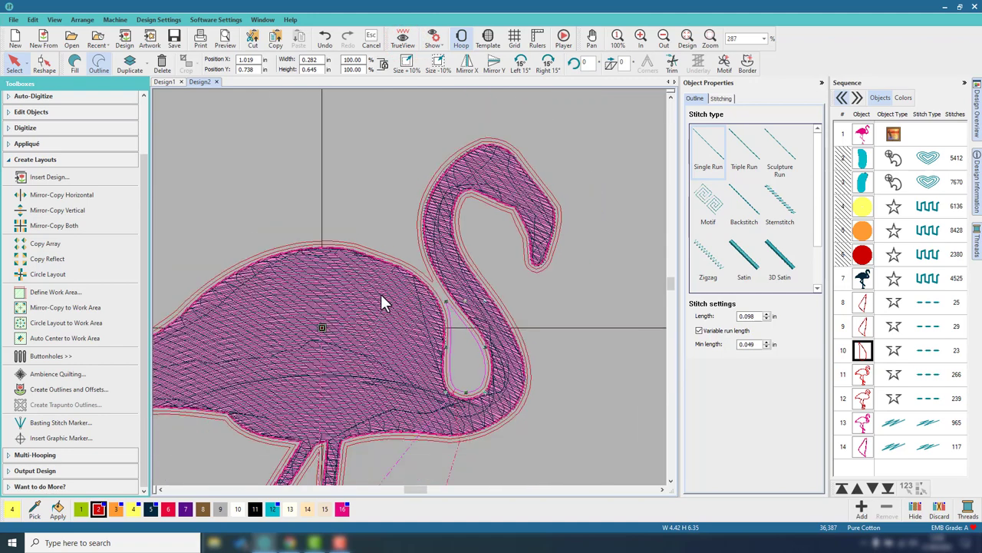
left_click(862, 327)
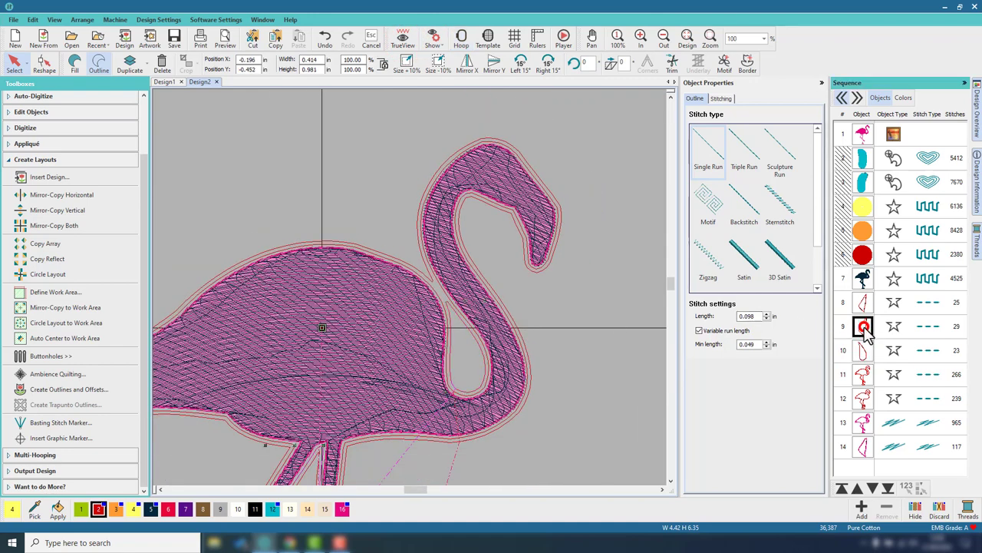
left_click(432, 285)
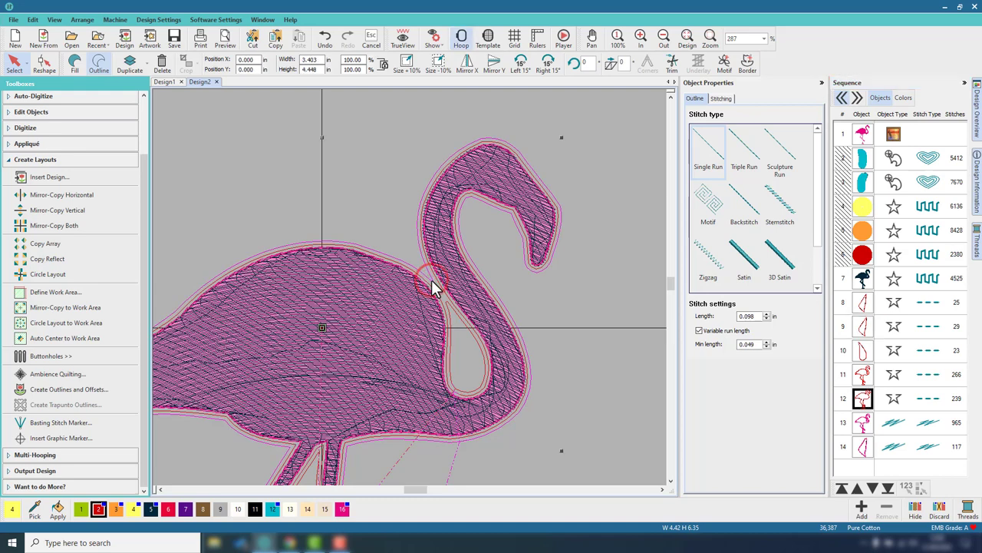
left_click(451, 317, "ctrl")
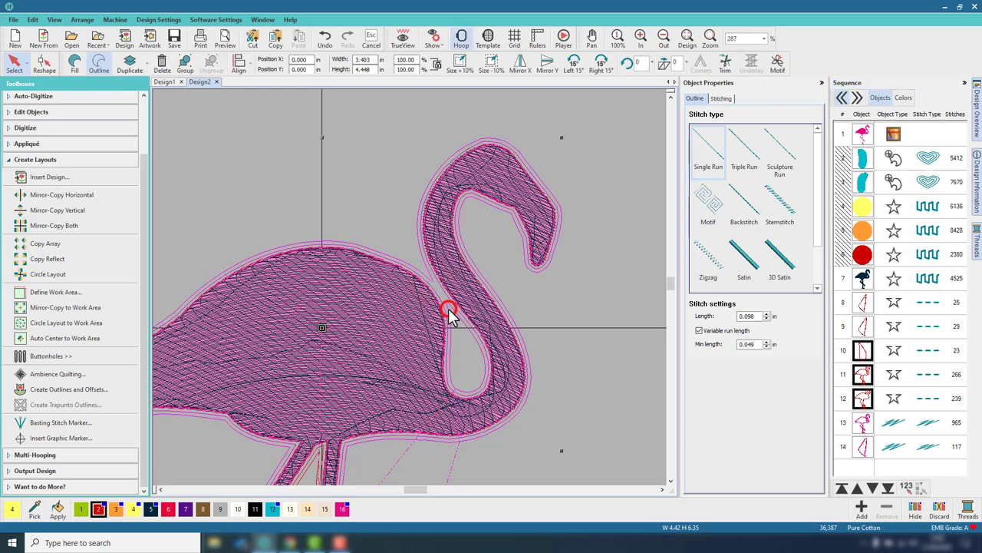
Recolour outline pieces 12 and 10 to Tangerine orange.
left_click(564, 325)
left_click(862, 397)
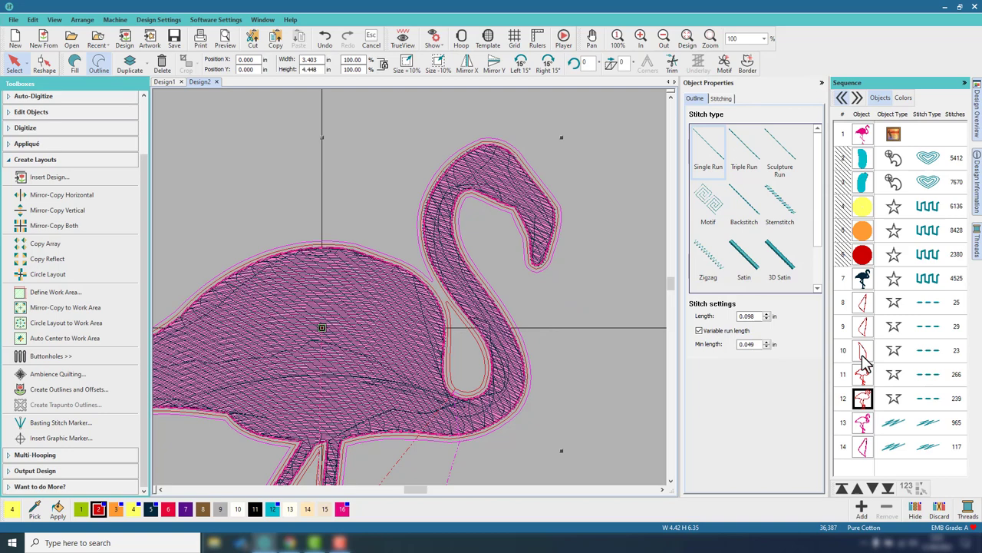
left_click(863, 351, "ctrl")
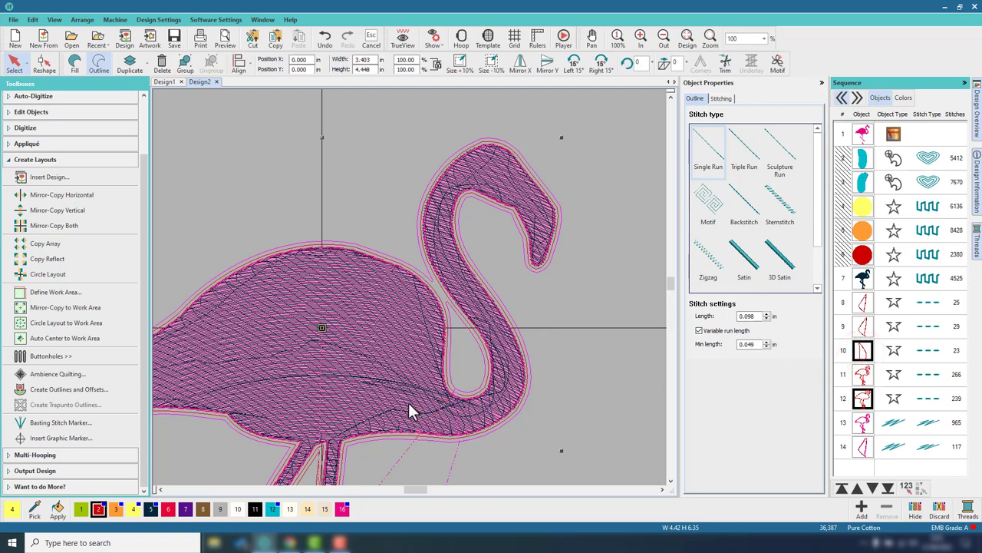
left_click(116, 510)
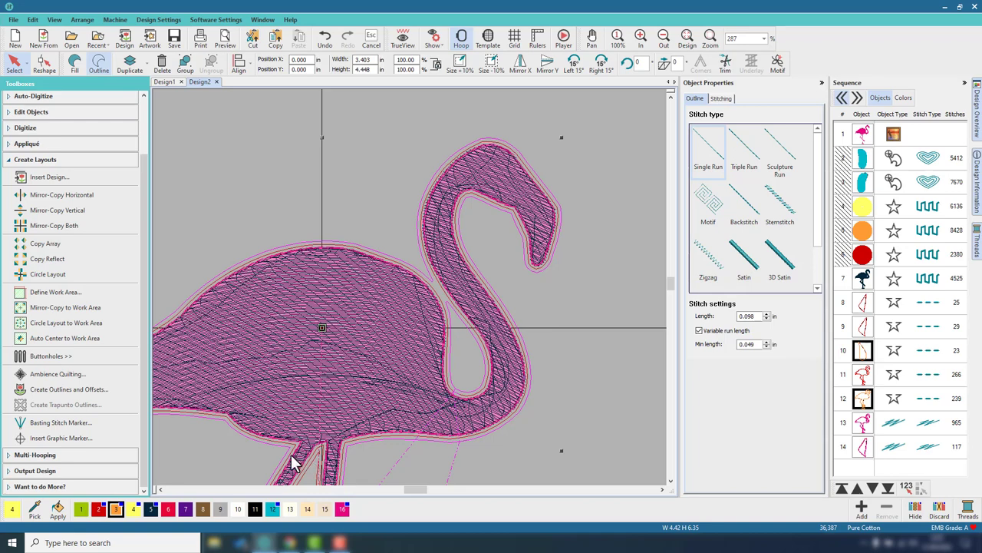
Check the outline around the flamingo's leg, then deselect it.
scroll(410, 287, "down", 1)
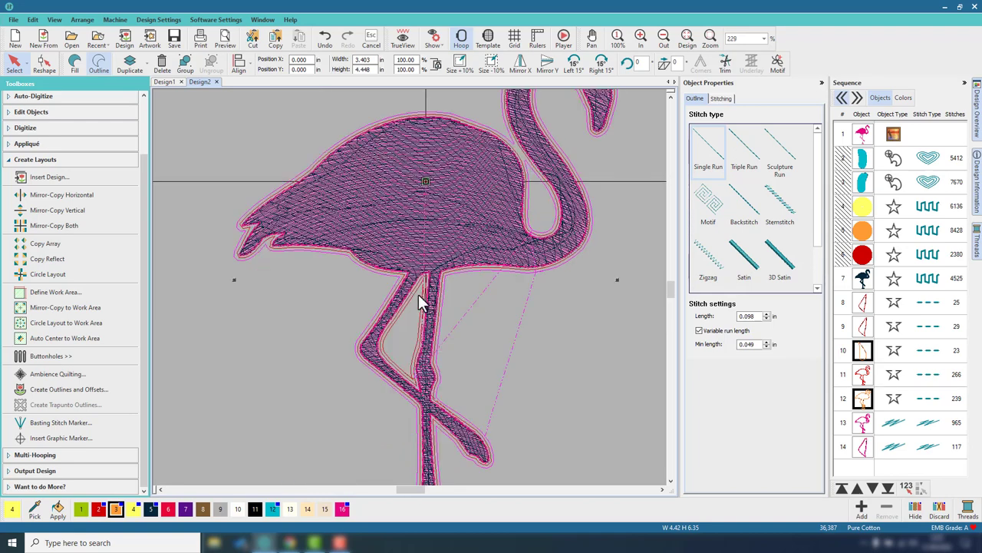
left_click(418, 297)
left_click(415, 292)
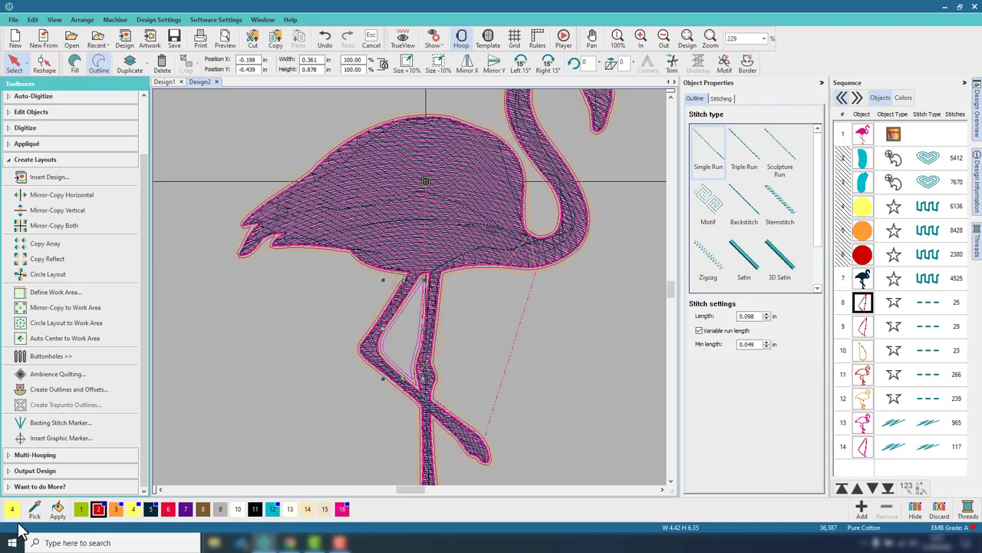
left_click(252, 356)
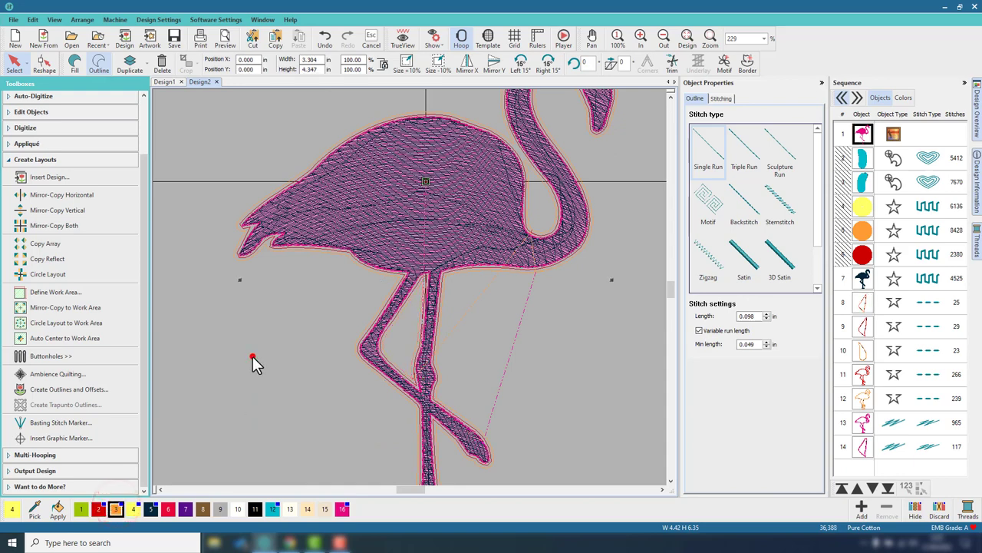
Restore realistic stitch view and unhide all objects, then fit the design in view.
left_click(402, 40)
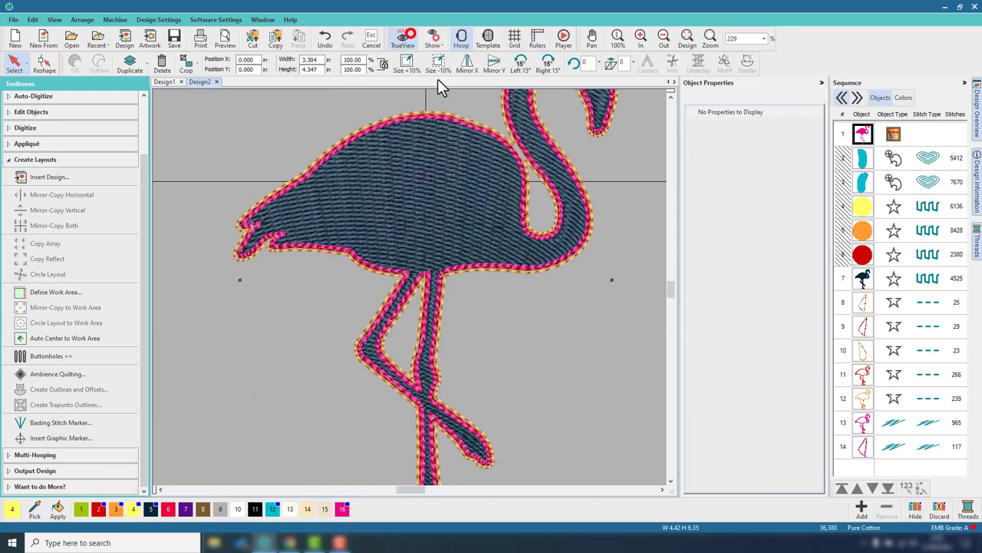
scroll(445, 120, "up", 1)
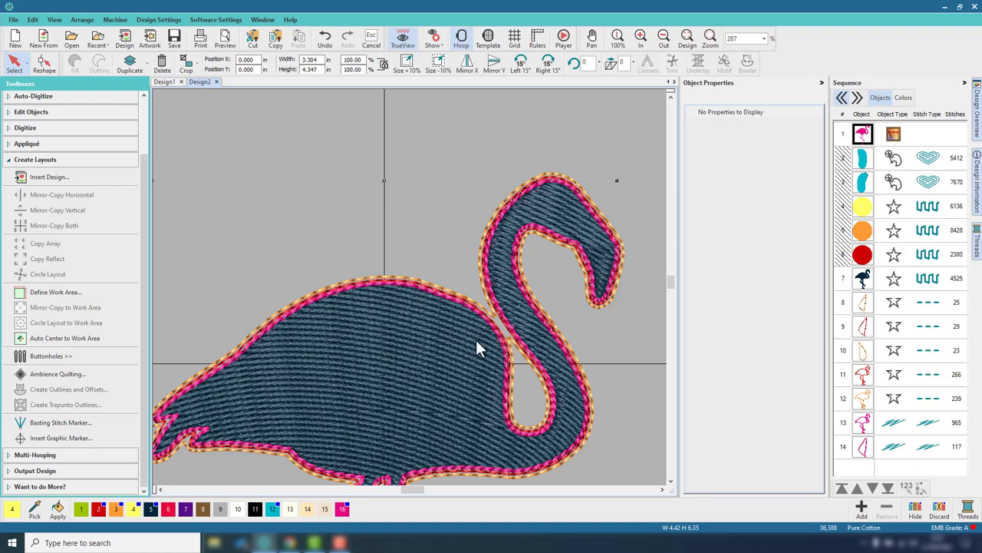
scroll(362, 443, "down", 1)
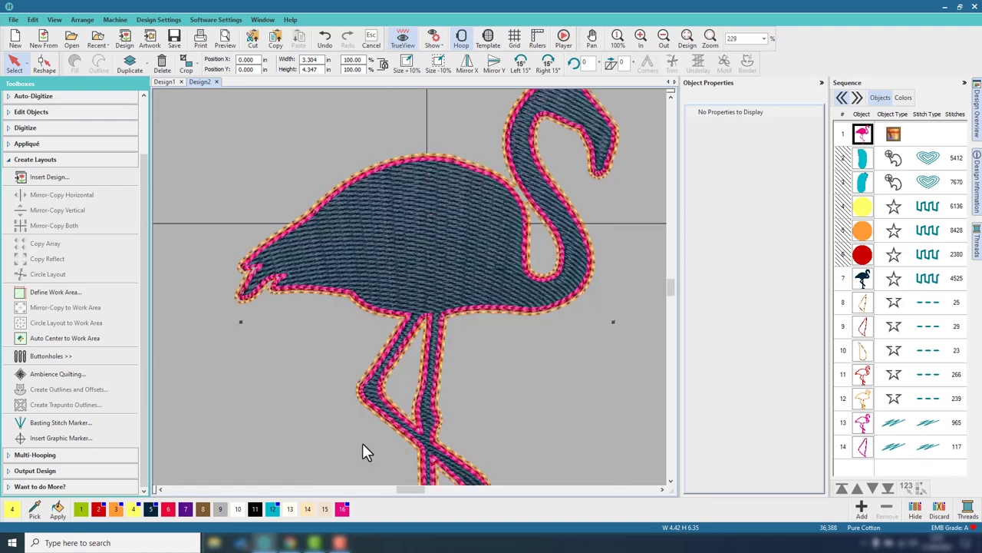
scroll(438, 264, "down", 3)
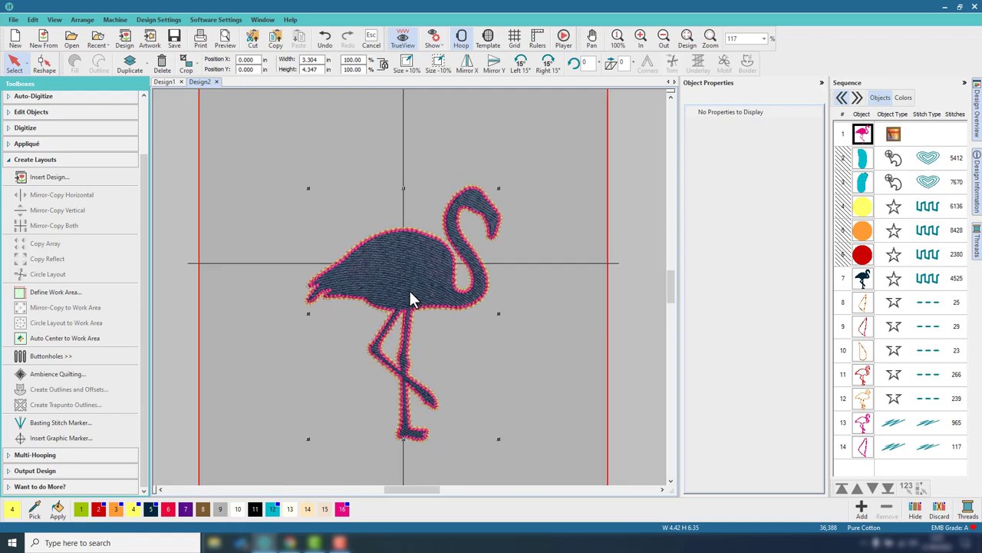
right_click(860, 207)
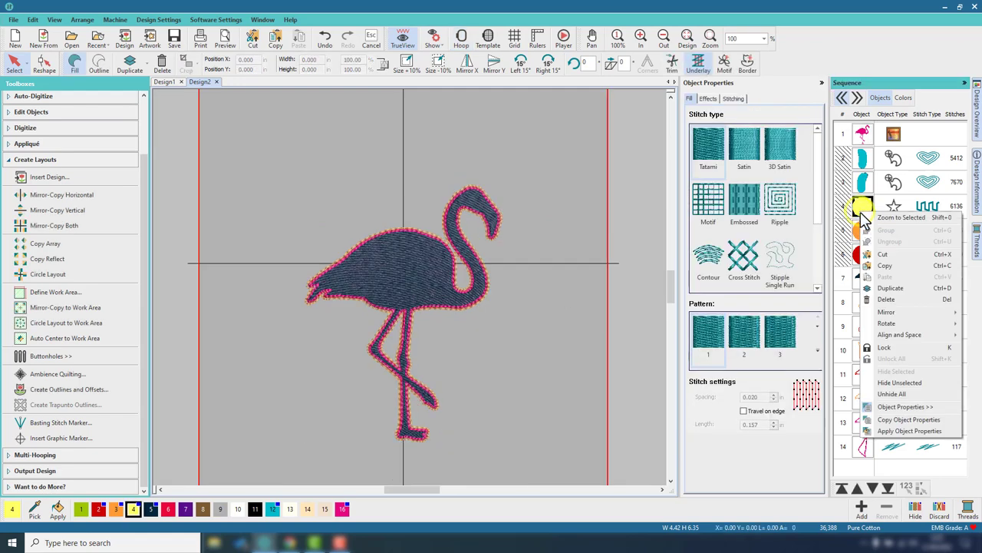
left_click(903, 391)
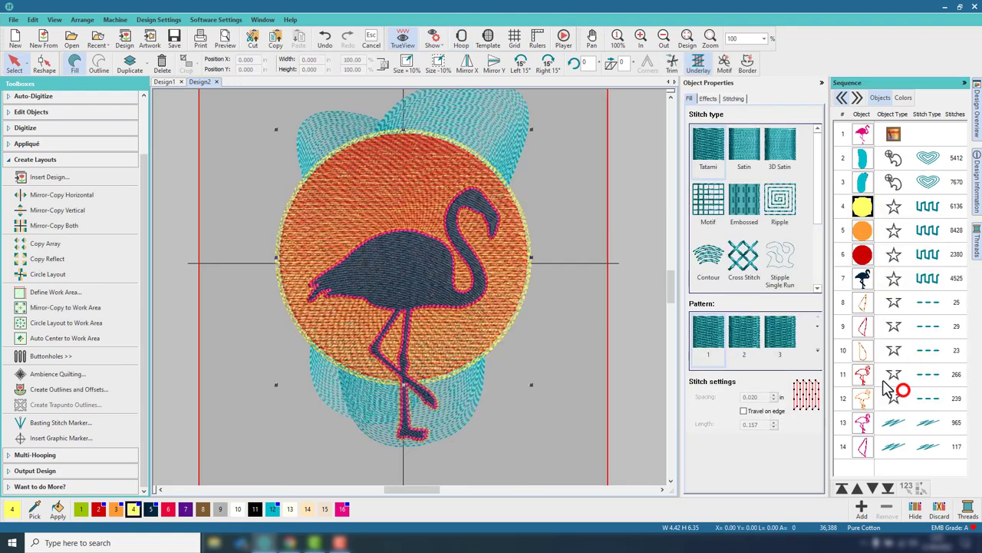
left_click(585, 244)
left_click(687, 36)
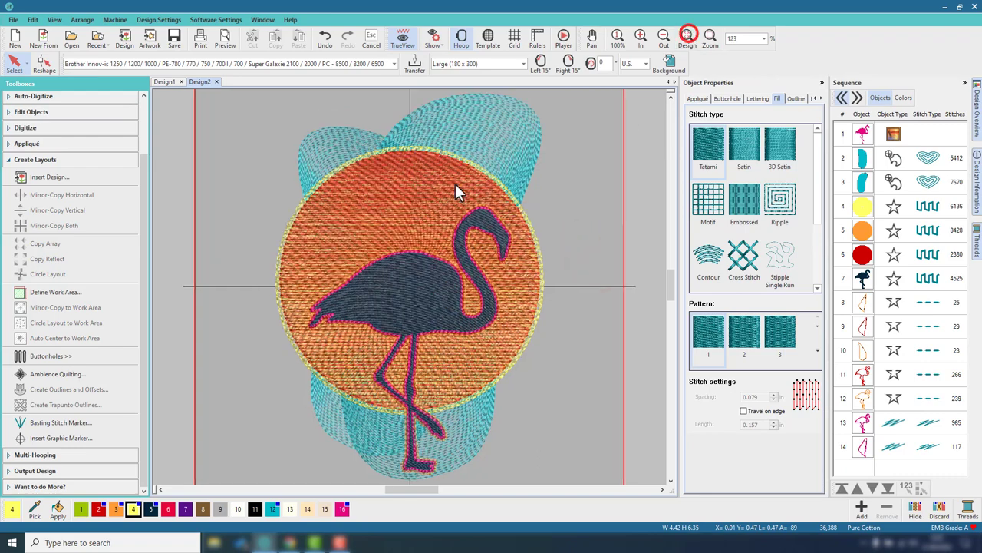
Compare against Design1 fitted in view, then return to Design2.
left_click(166, 83)
left_click(687, 36)
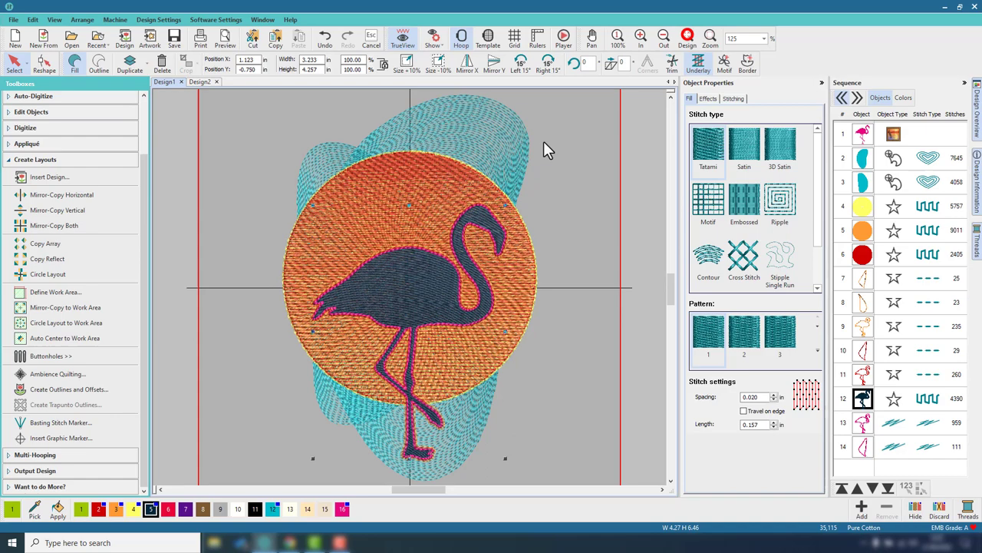
scroll(407, 288, "up", 2)
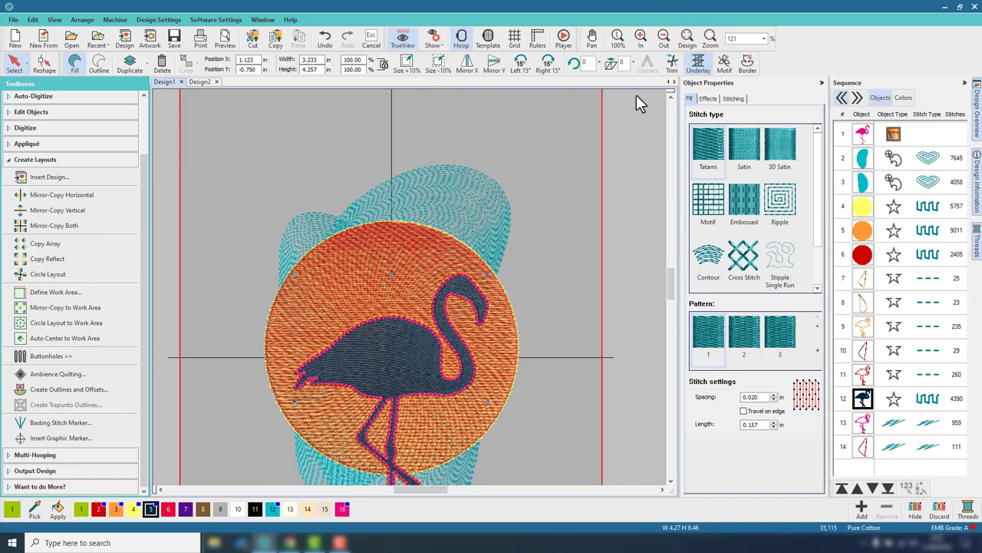
left_click(689, 36)
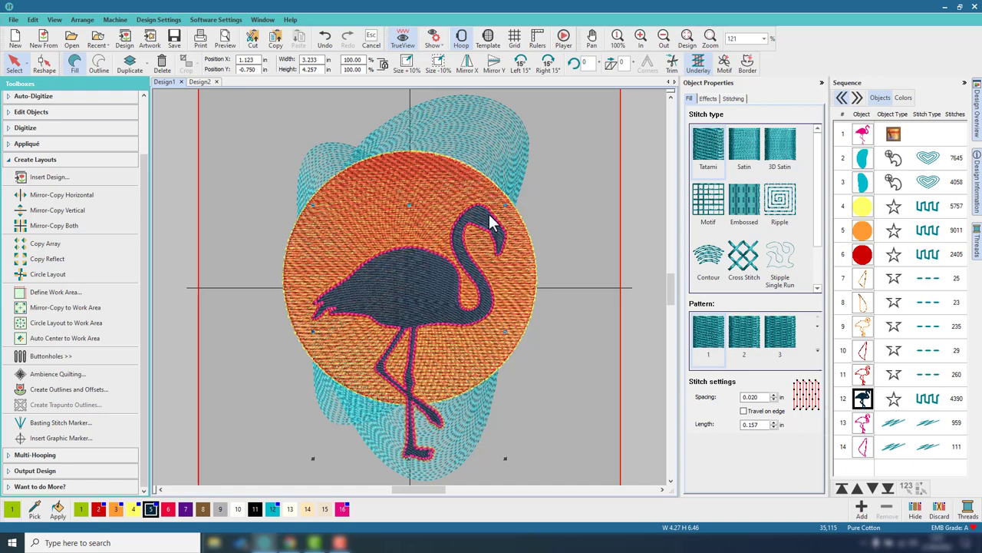
left_click(197, 82)
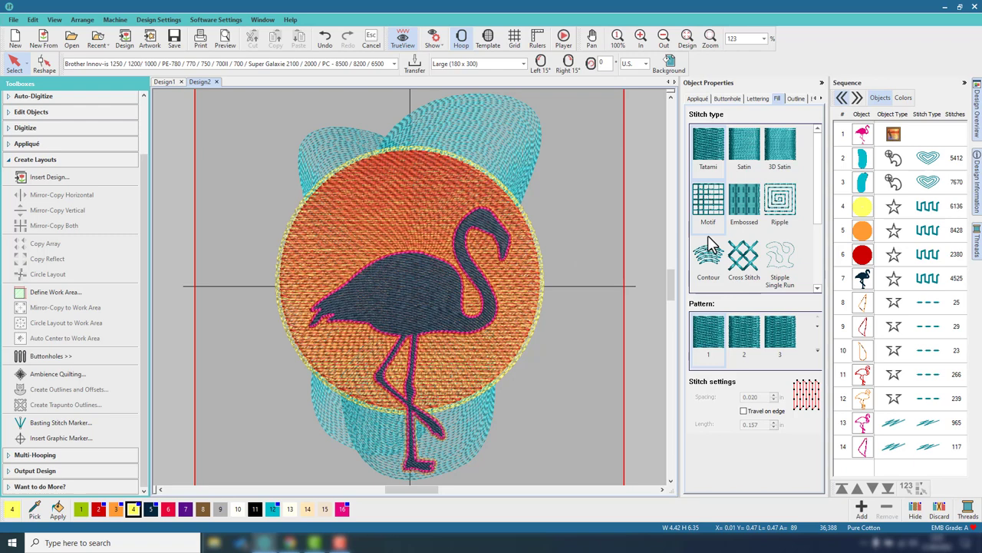
Uncheck Travel on edge and Underlay 1 for the yellow halo (object 4), leaving 3,341 stitches.
left_click(862, 209)
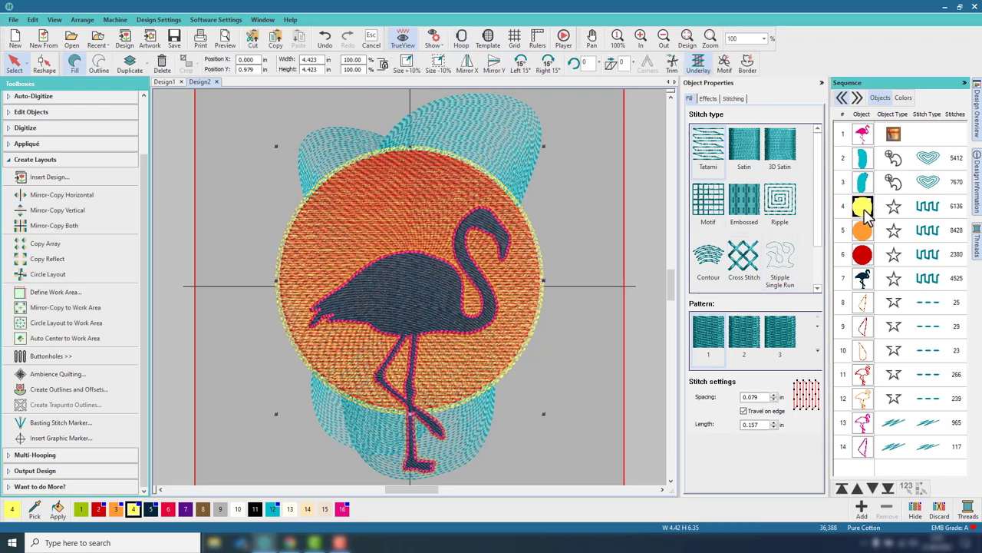
left_click(744, 412)
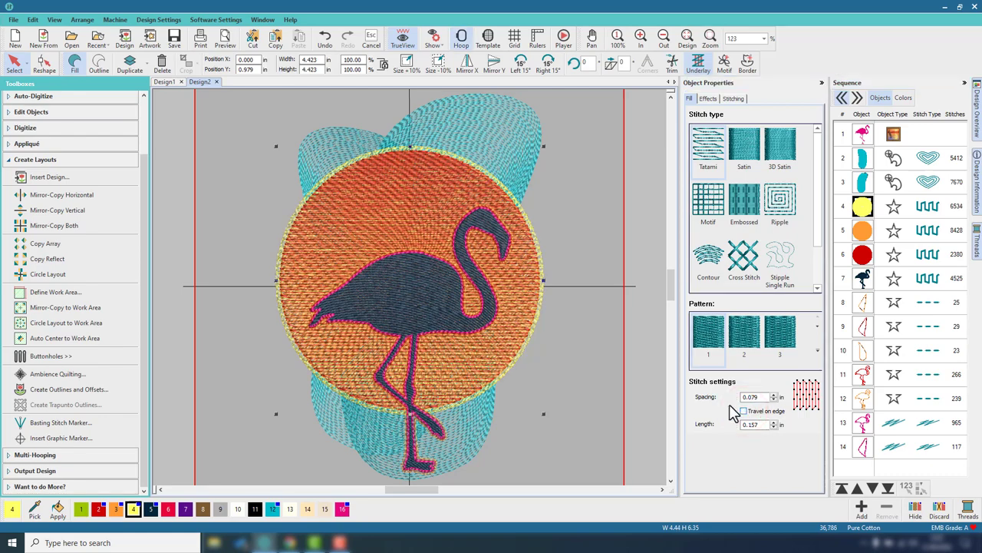
left_click(543, 208)
scroll(436, 158, "up", 5)
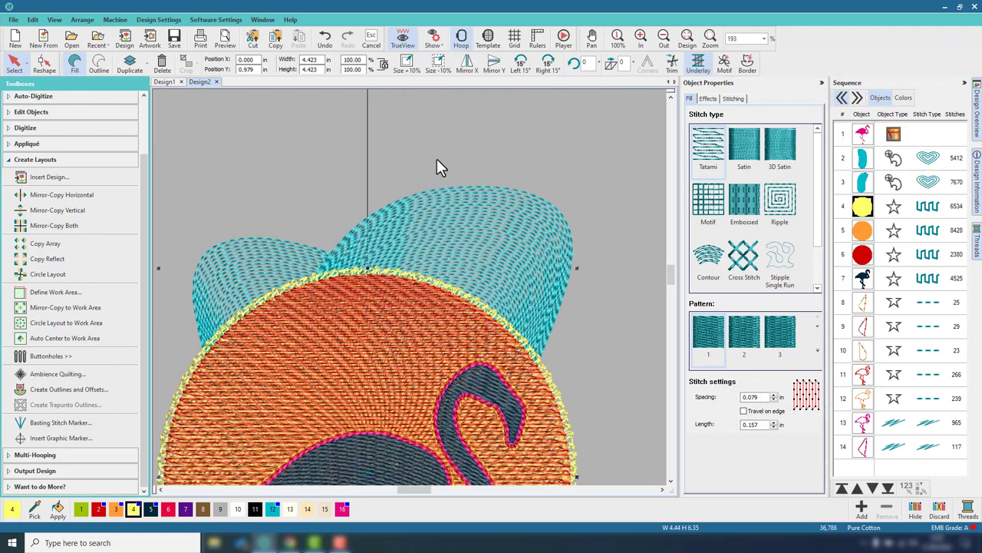
scroll(437, 166, "up", 2)
scroll(437, 165, "down", 4)
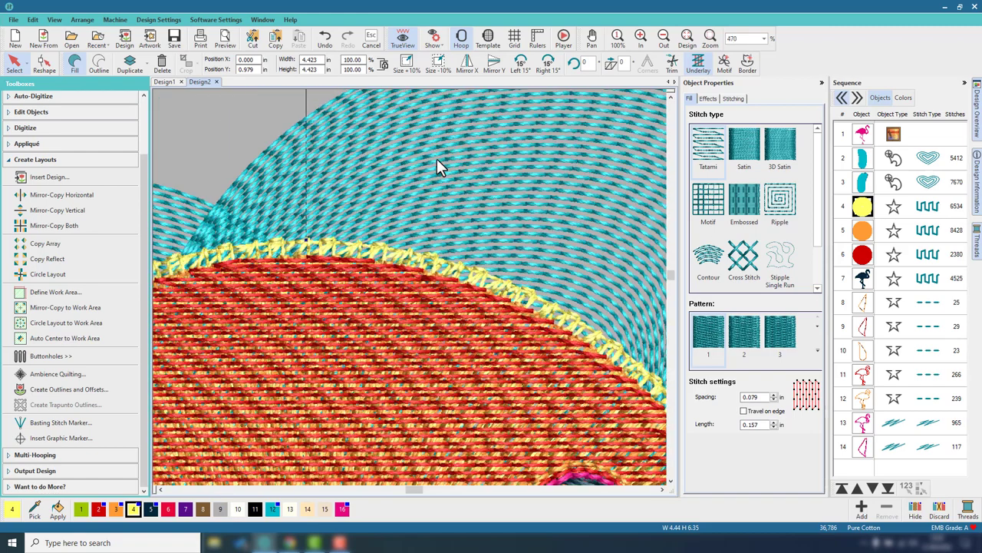
scroll(436, 166, "up", 2)
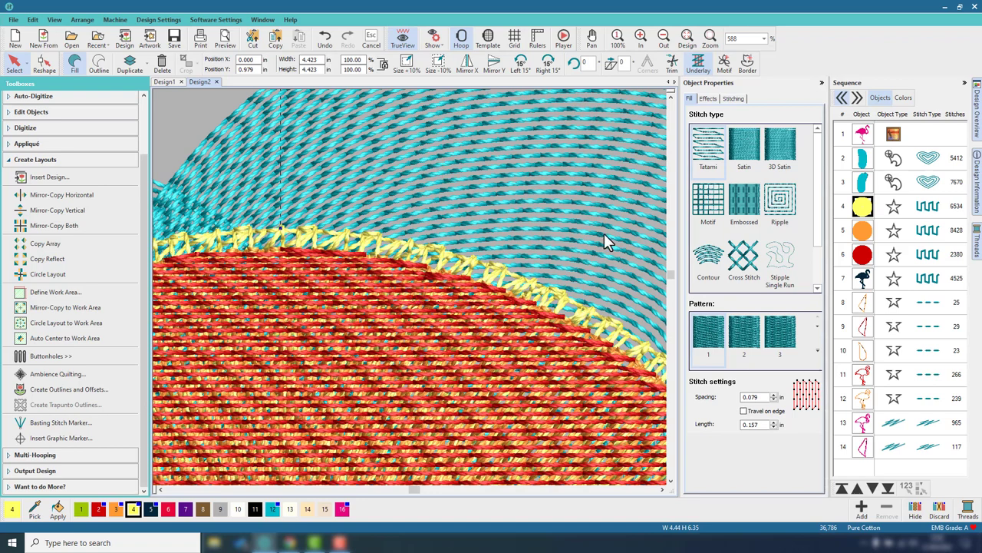
left_click(729, 101)
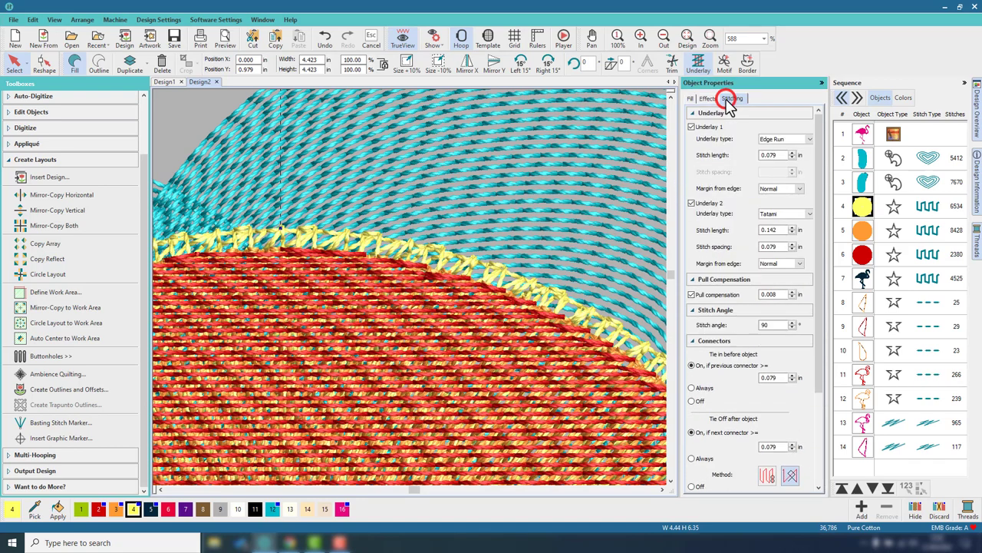
left_click(692, 126)
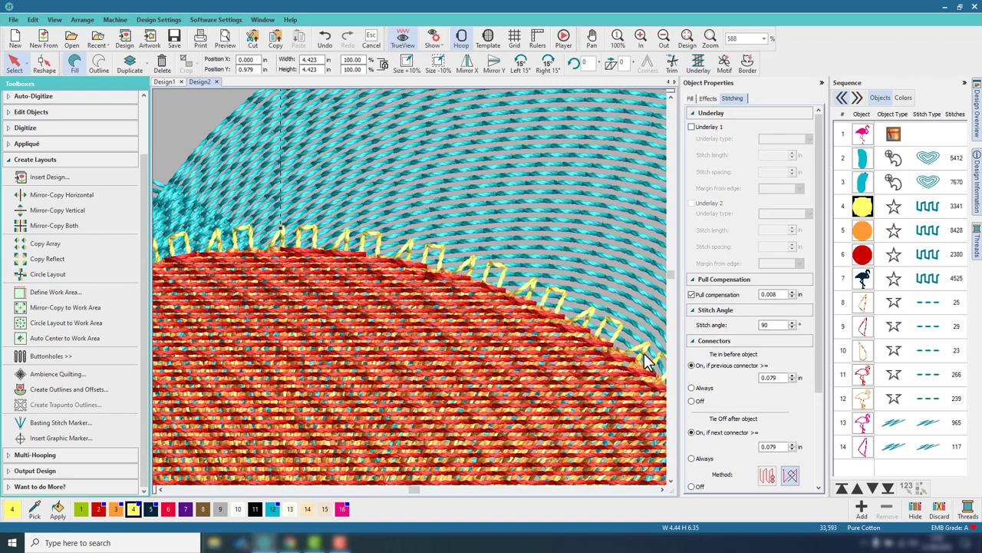
scroll(408, 289, "down", 7)
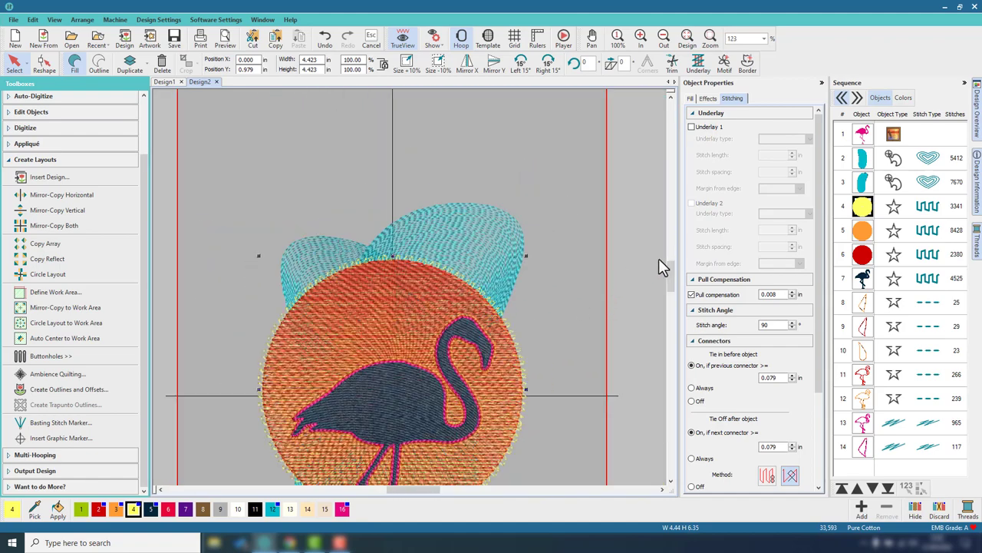
left_click(687, 39)
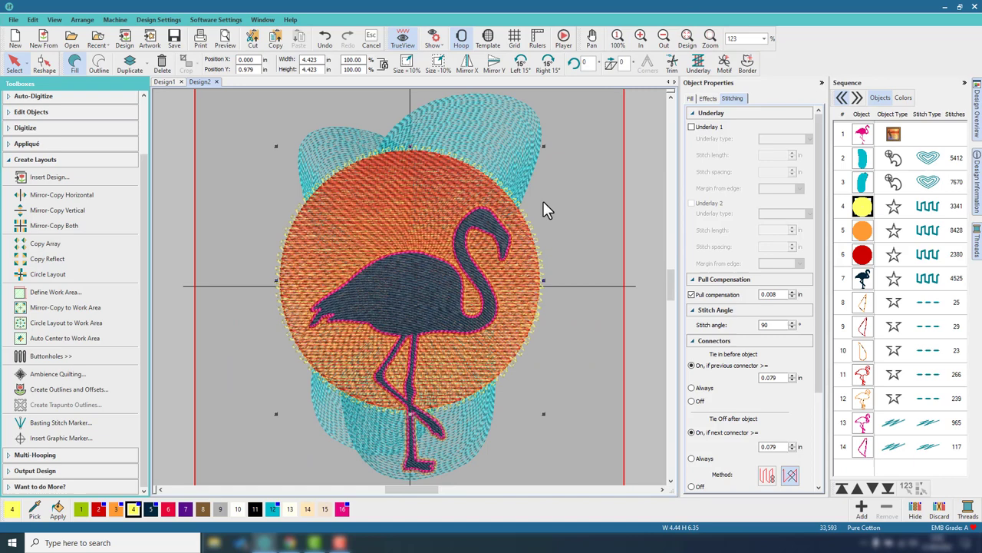
Re-enable Travel on edge on the halo's Fill tab, dropping it to 2,805 stitches.
left_click(689, 98)
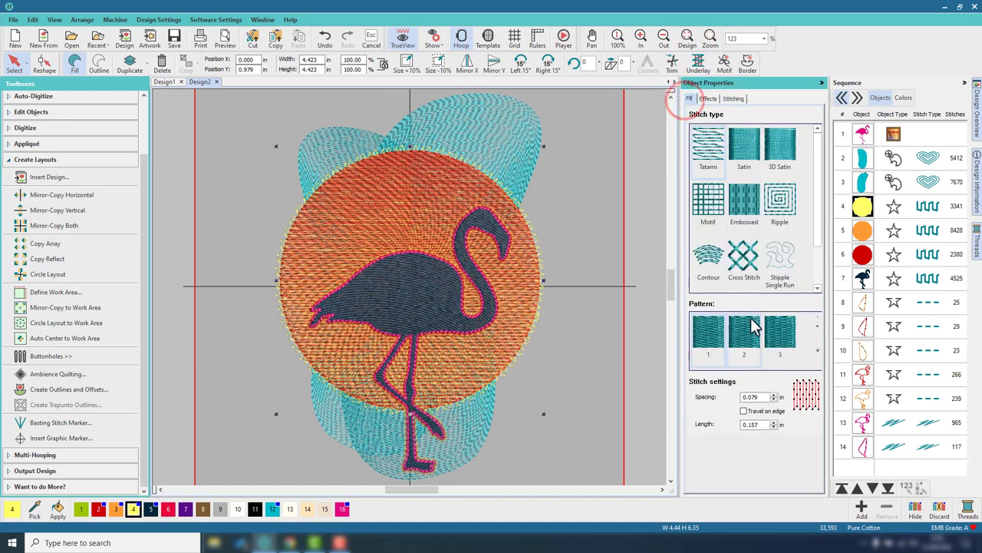
left_click(745, 412)
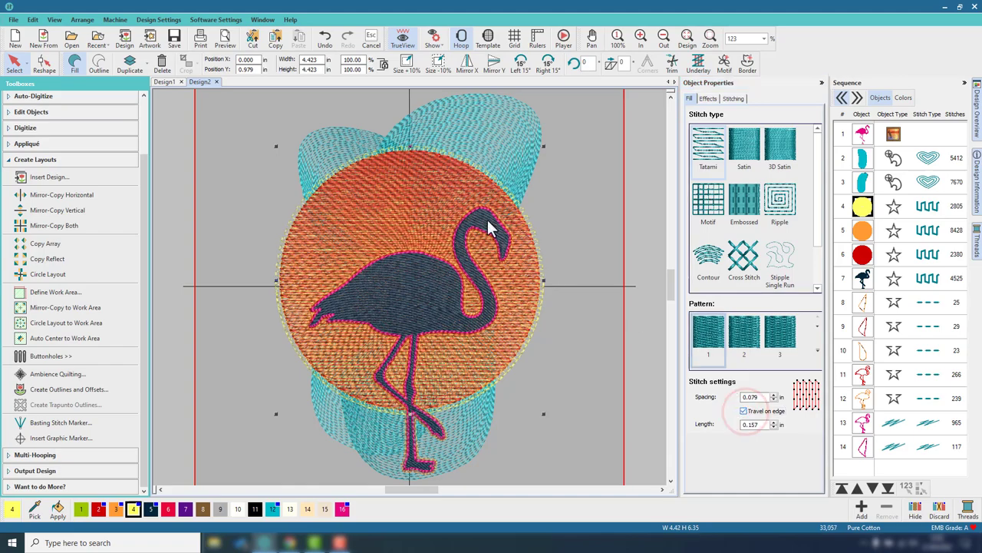
scroll(445, 169, "up", 5)
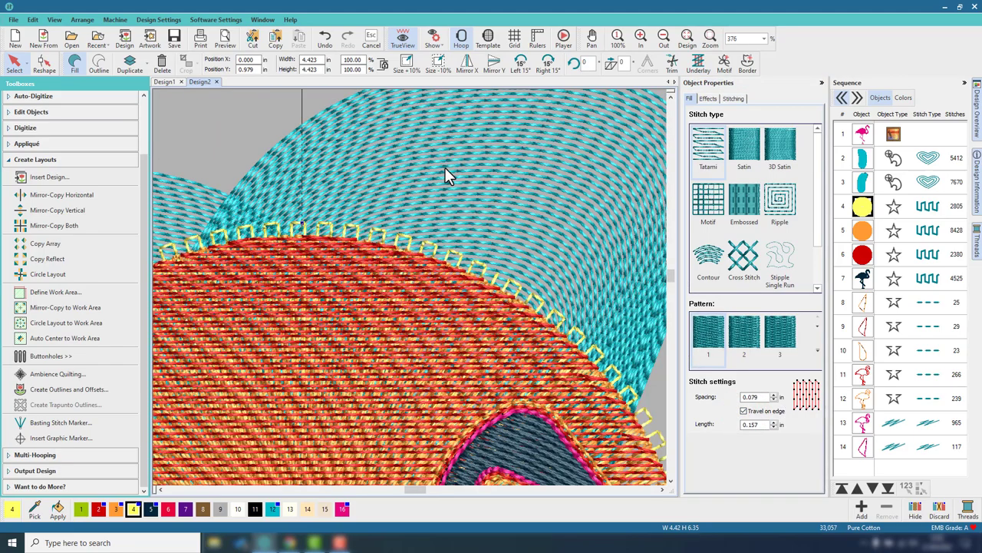
scroll(409, 287, "down", 3)
scroll(410, 295, "down", 2)
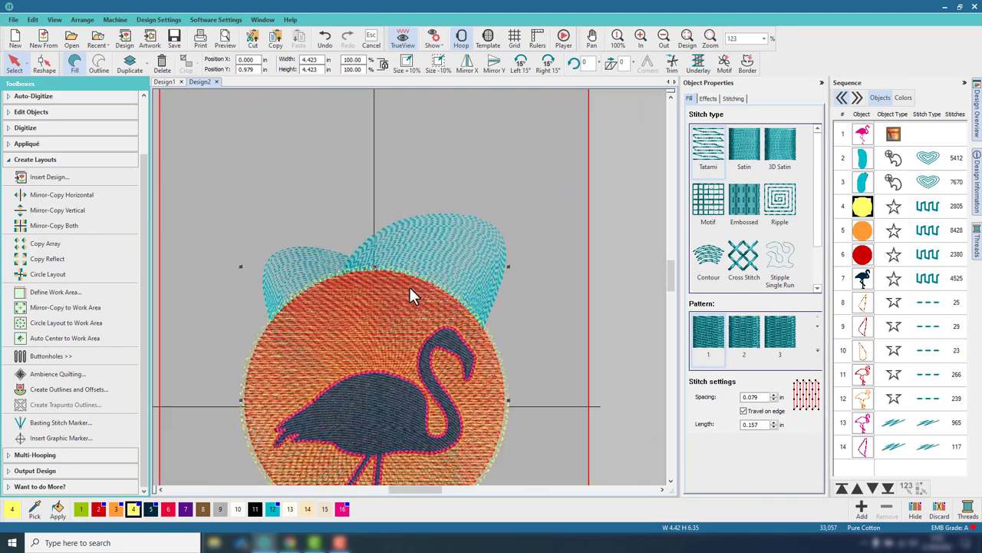
scroll(411, 295, "up", 1)
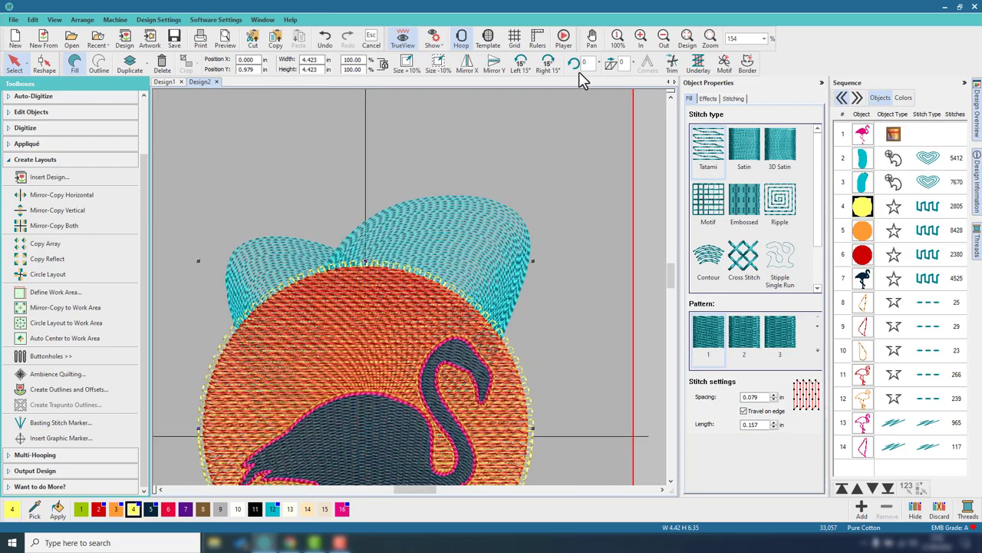
Fit the design in view, deselect everything and zoom out slightly.
left_click(689, 38)
left_click(593, 202)
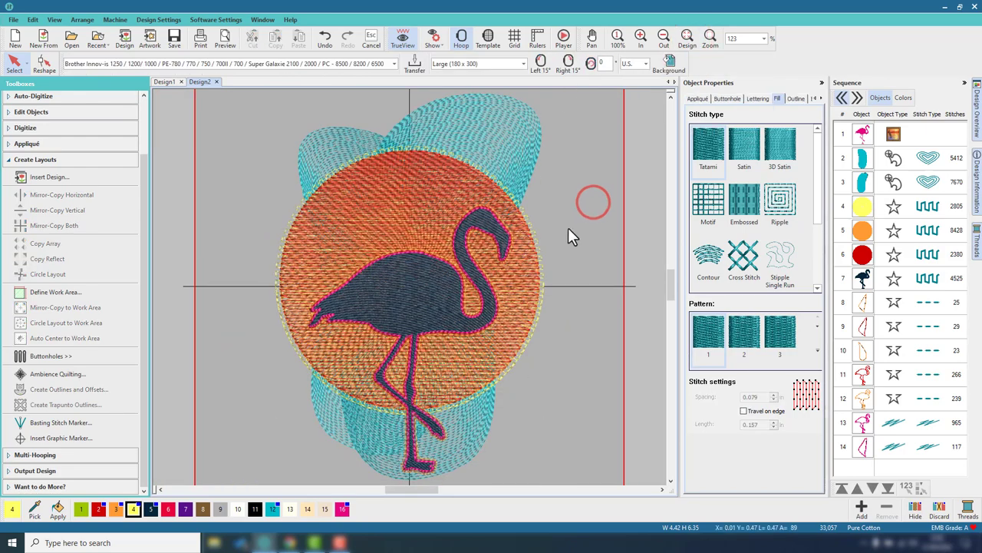
scroll(568, 236, "down", 1)
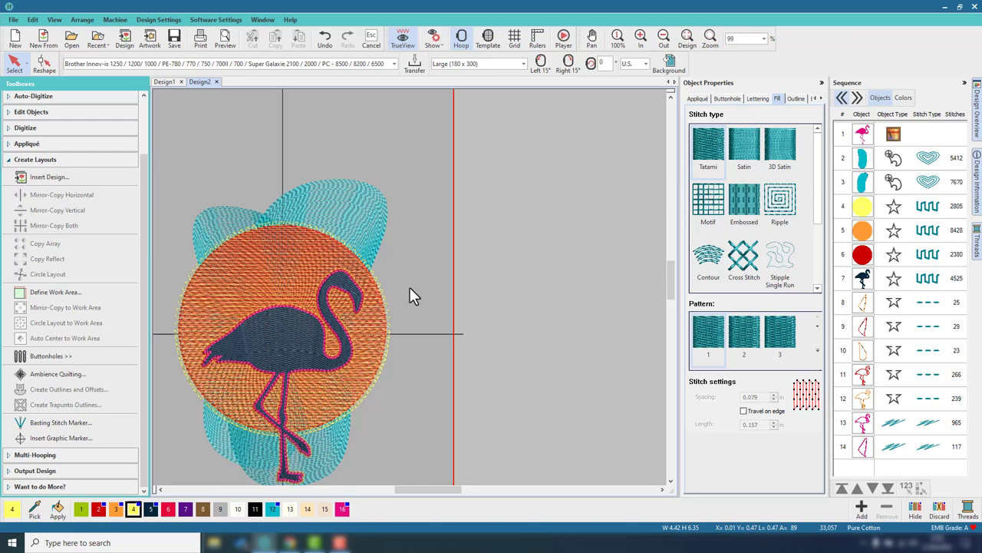
left_click(682, 40)
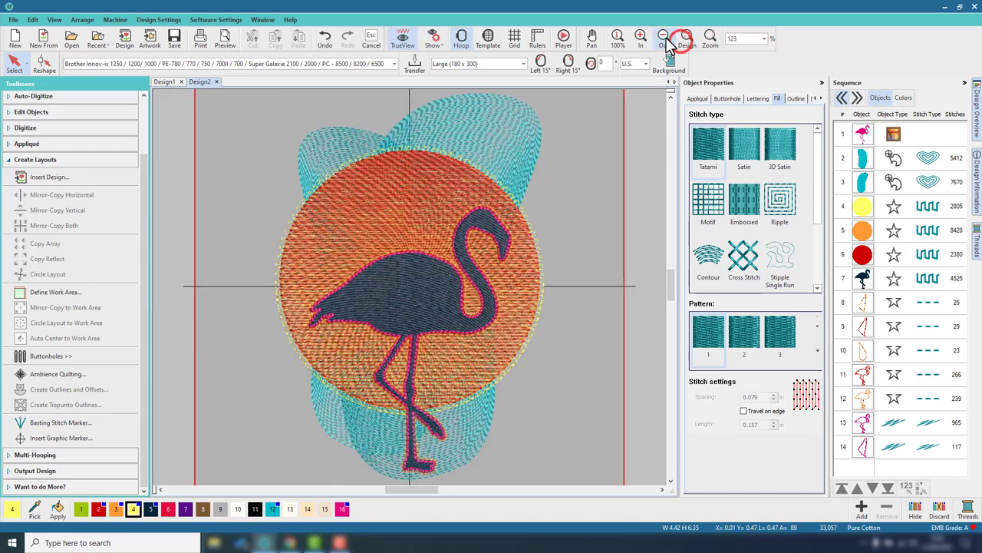
left_click(665, 40)
left_click(576, 371)
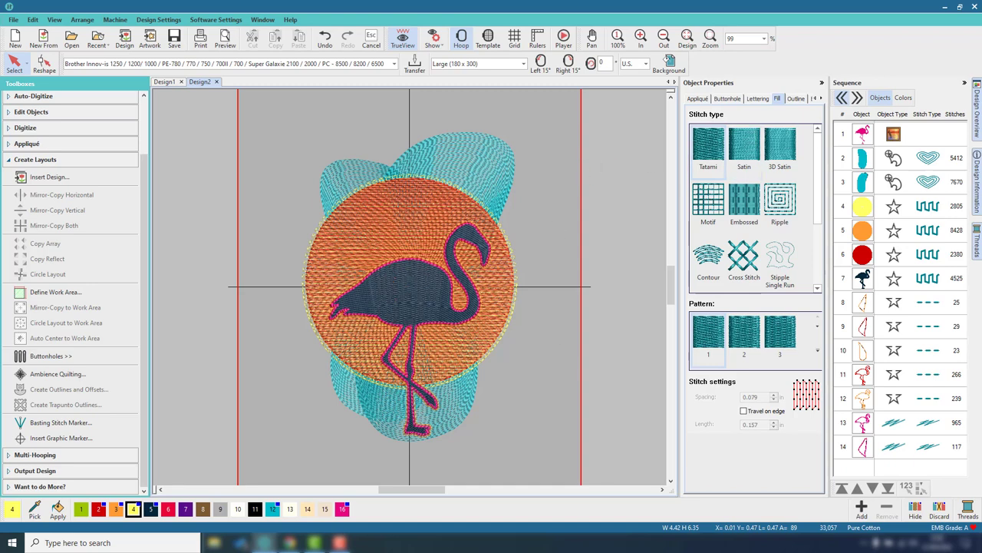
Replace Object Properties with a widened Threads docker, with Sequence reopened beside it.
left_click(964, 83)
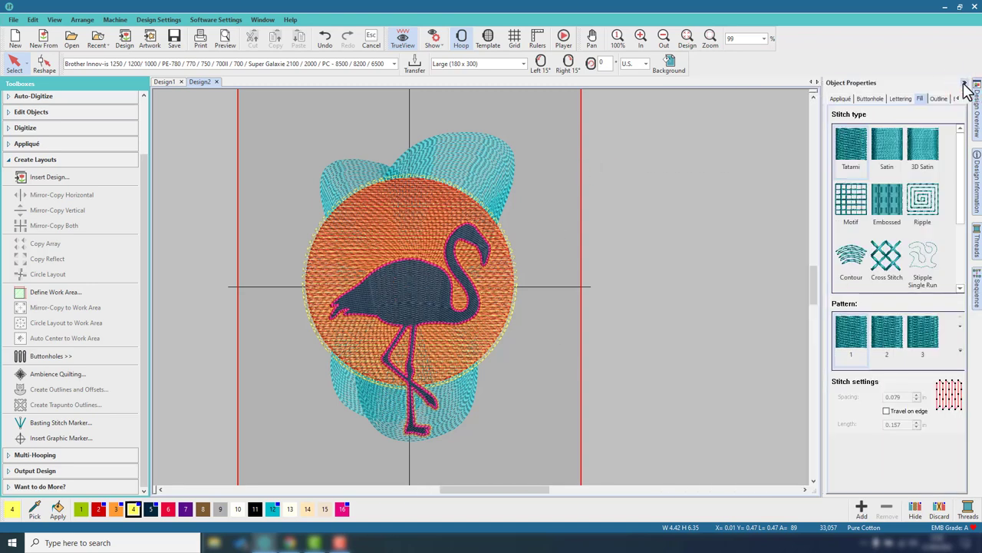
left_click(964, 84)
left_click(977, 254)
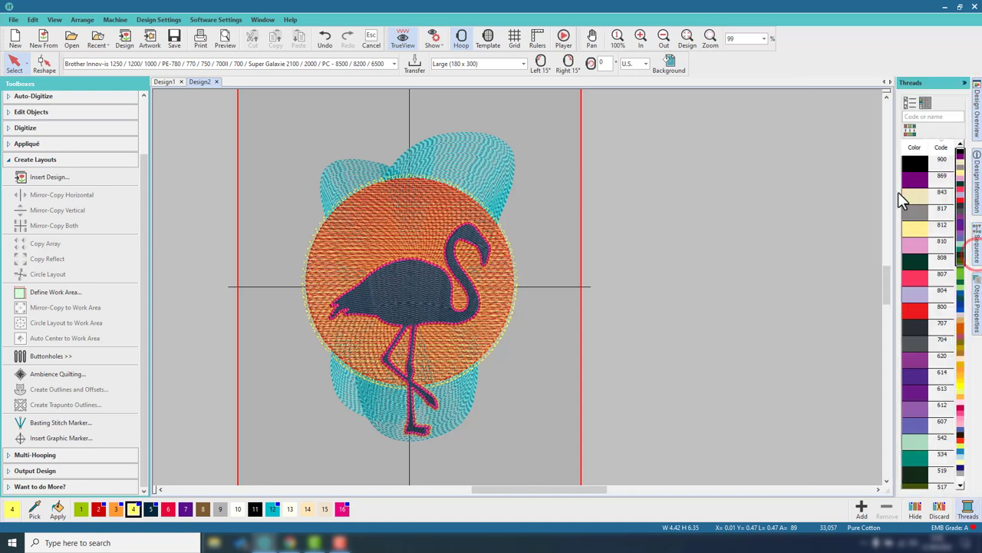
left_click_drag(895, 109, 790, 119)
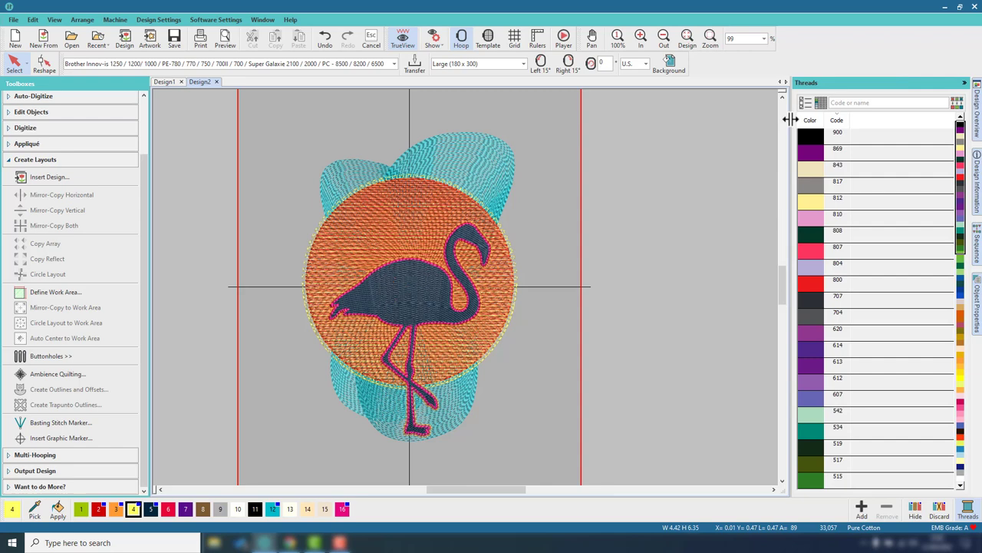
left_click_drag(456, 490, 449, 490)
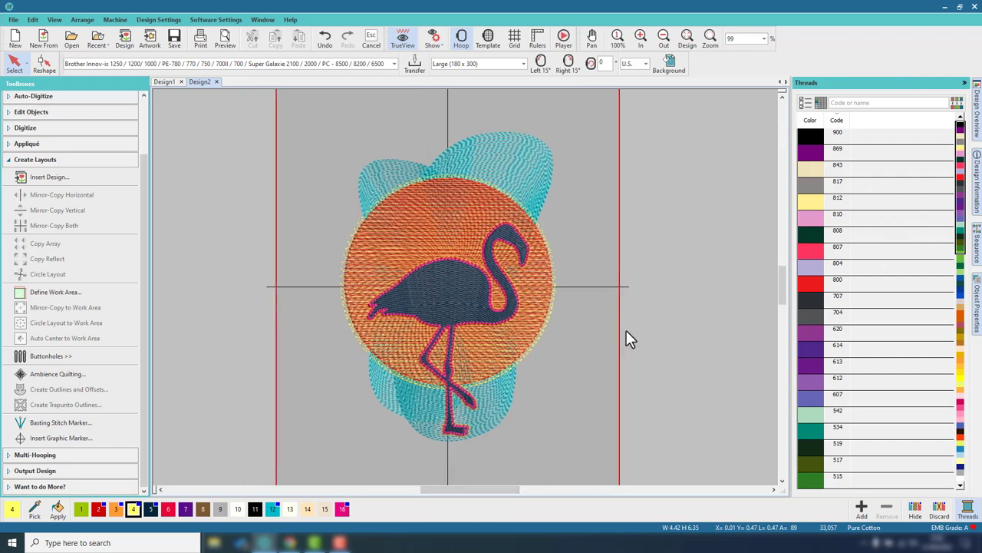
left_click(977, 247)
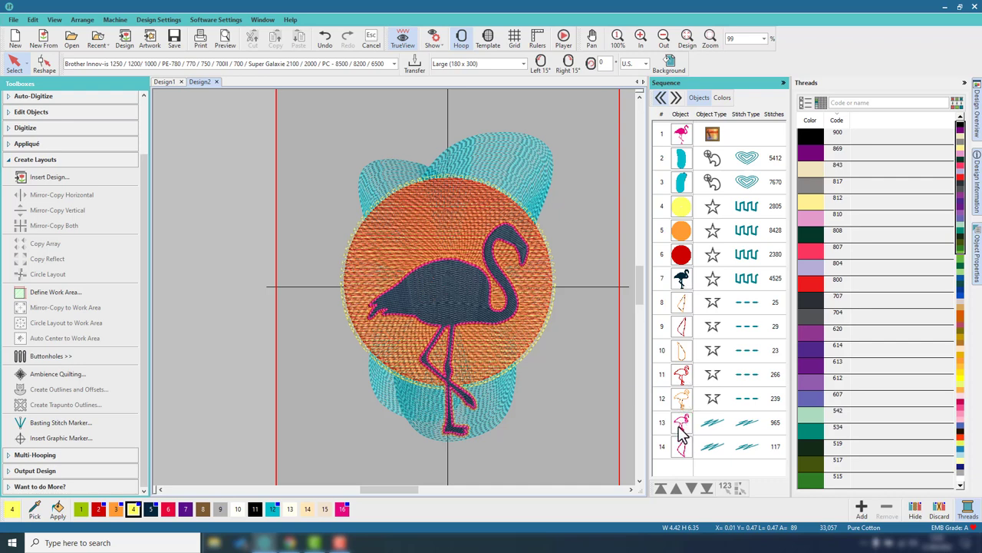
Move the flamingo fill (object 7) down five places to row 12.
left_click(682, 285)
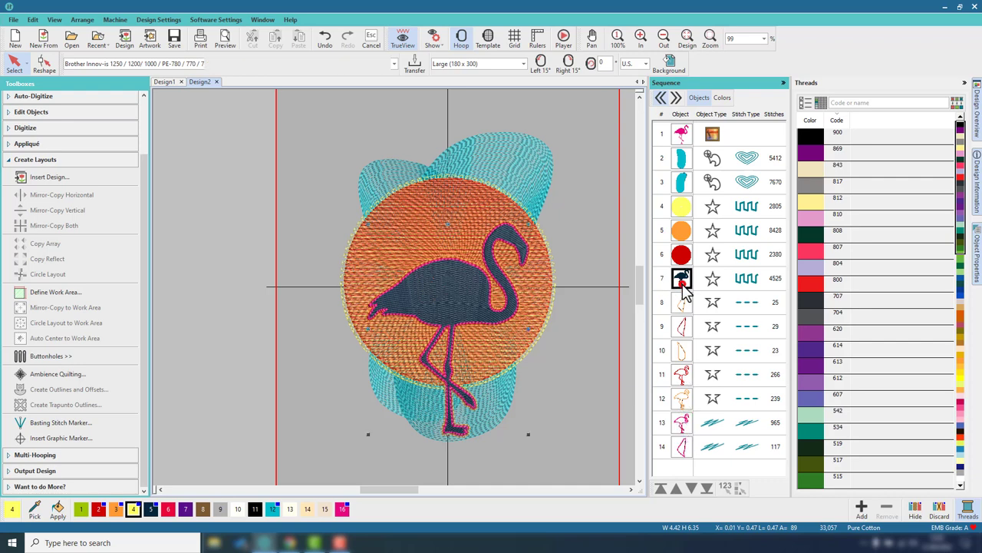
left_click(691, 489)
left_click(692, 489)
left_click(691, 489)
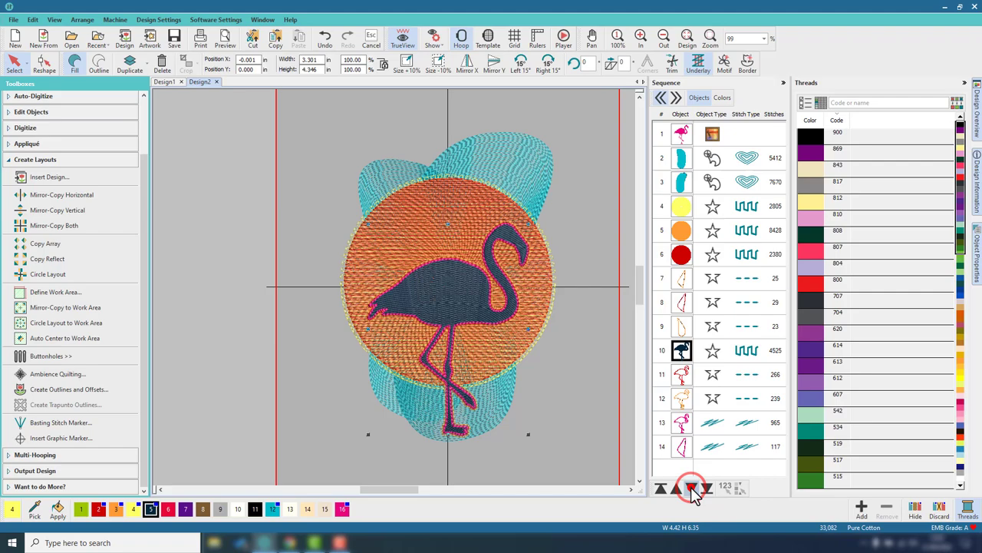
left_click(691, 489)
left_click(691, 489)
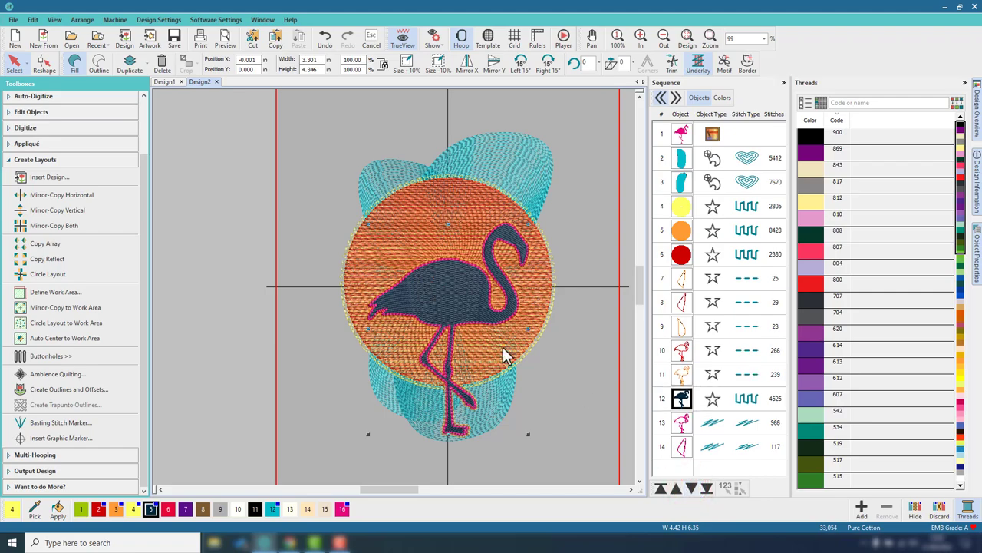
Zoom out to check the whole hoop, then deselect the flamingo.
scroll(447, 268, "up", 2)
scroll(449, 274, "up", 3)
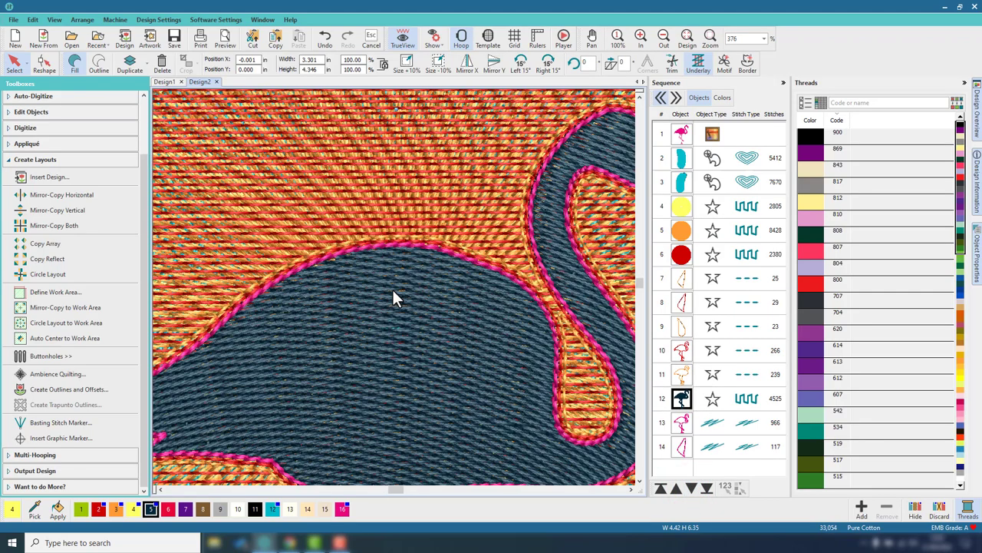
left_click(687, 39)
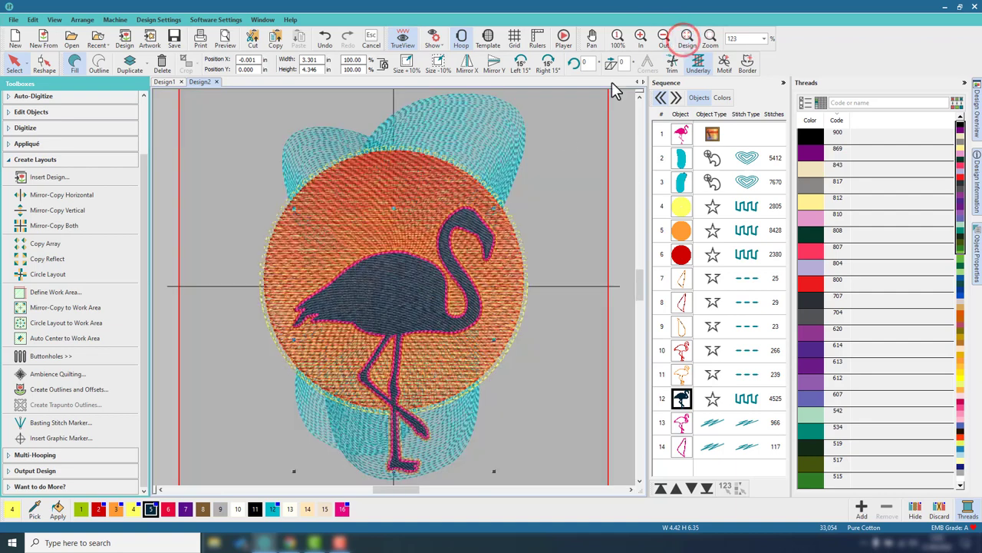
left_click(664, 38)
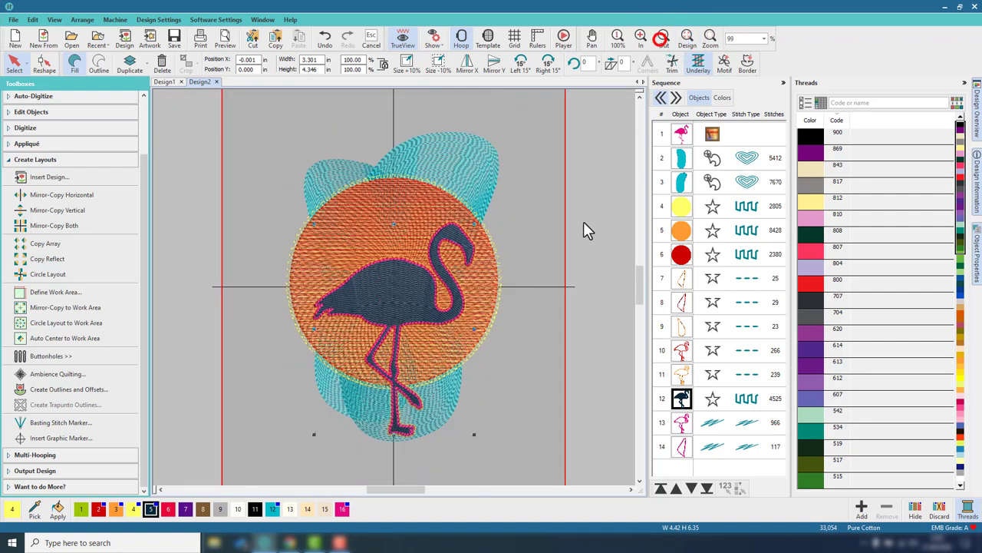
left_click(549, 275)
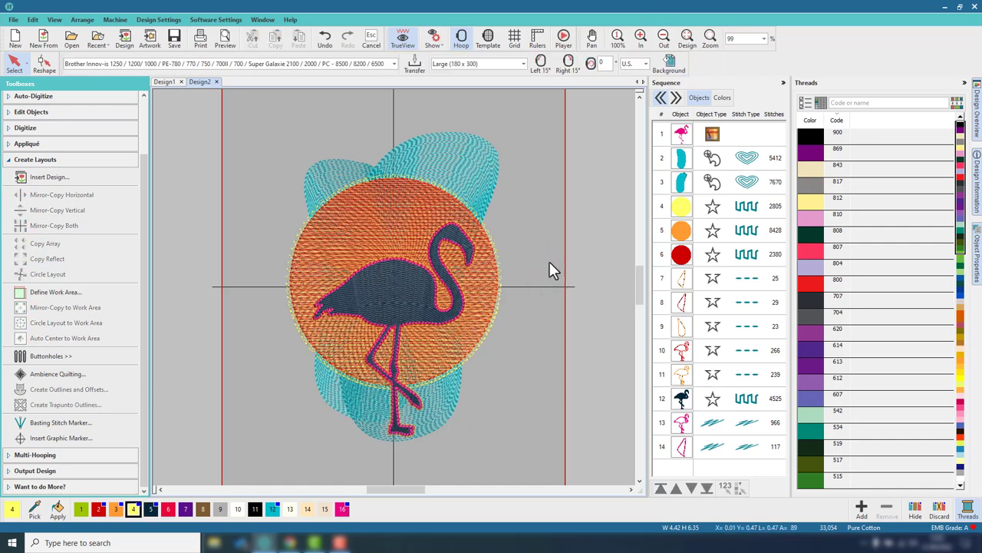
left_click(859, 103)
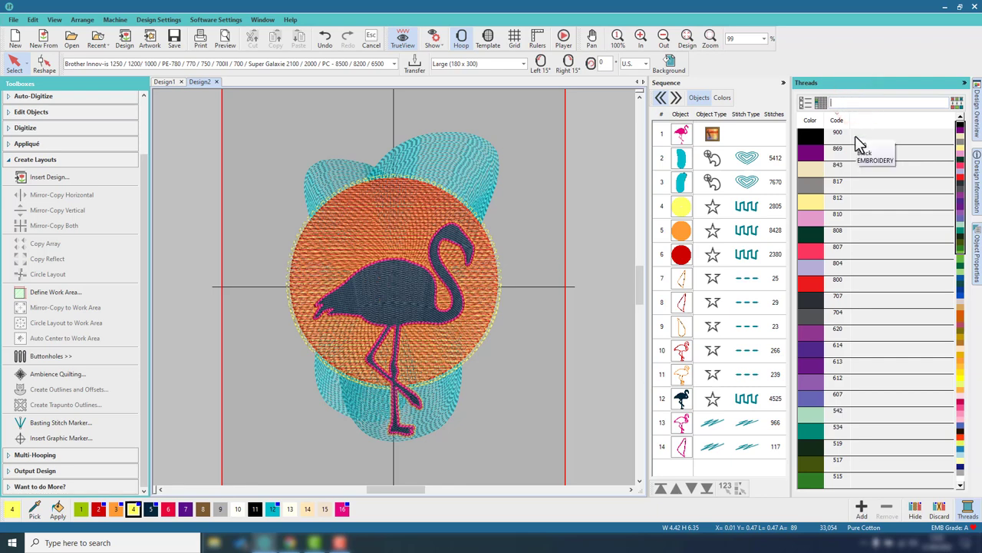
Select the two teal background shapes and apply thread 017.
left_click(563, 253)
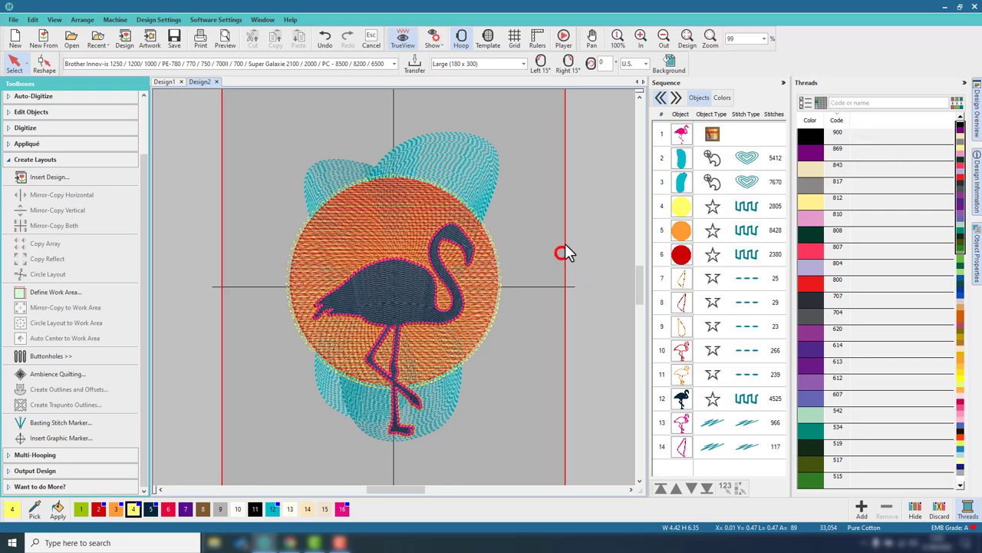
left_click(679, 164)
left_click(682, 181, "ctrl")
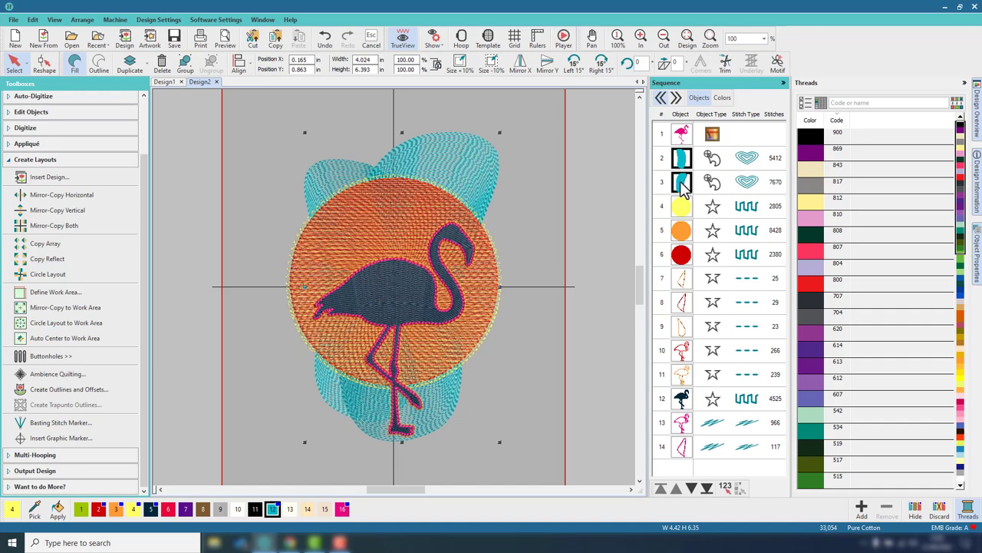
left_click(889, 102)
type("01")
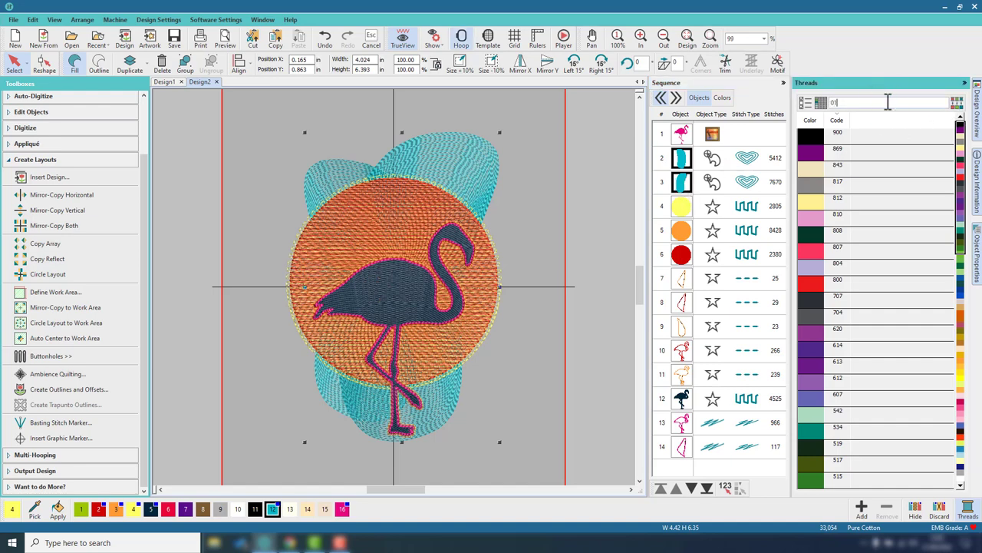
type("7")
left_click(811, 136)
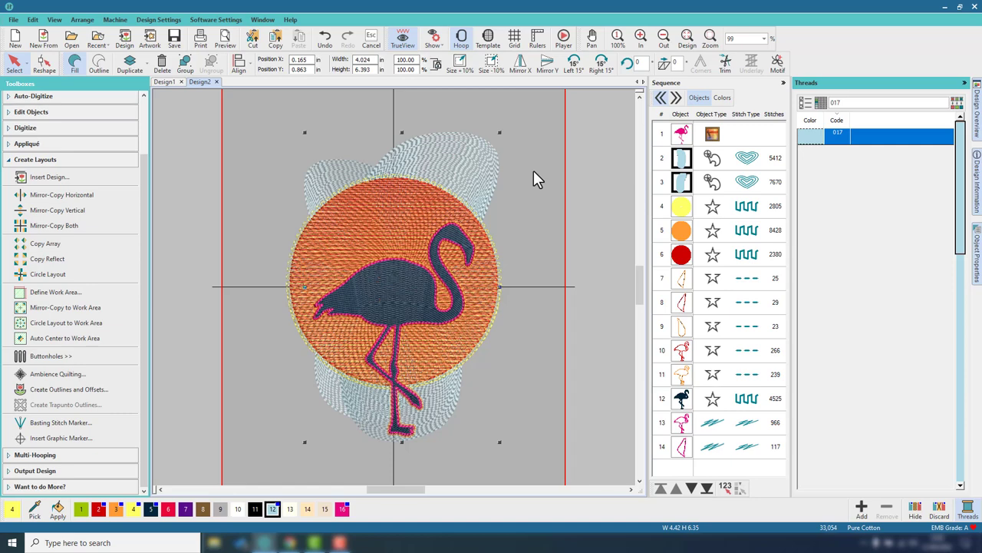
Try Cornflower Blue thread 070 on the teal shapes, then revert to 017.
left_click(847, 103)
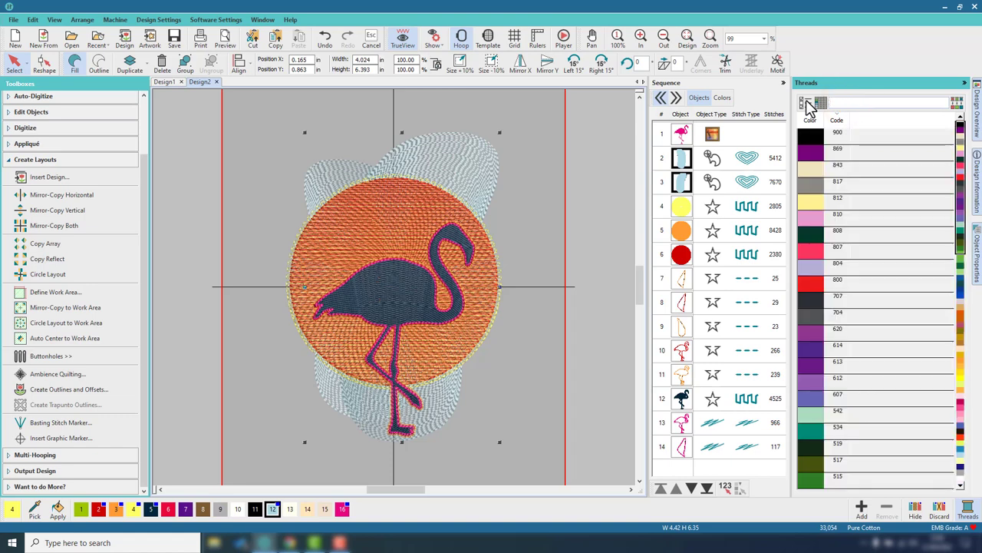
type("070")
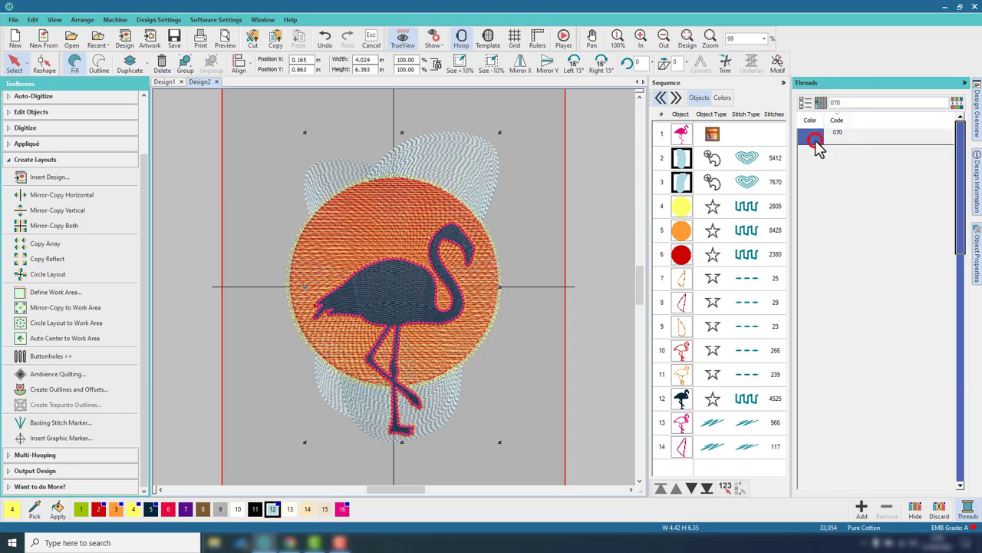
left_click(814, 138)
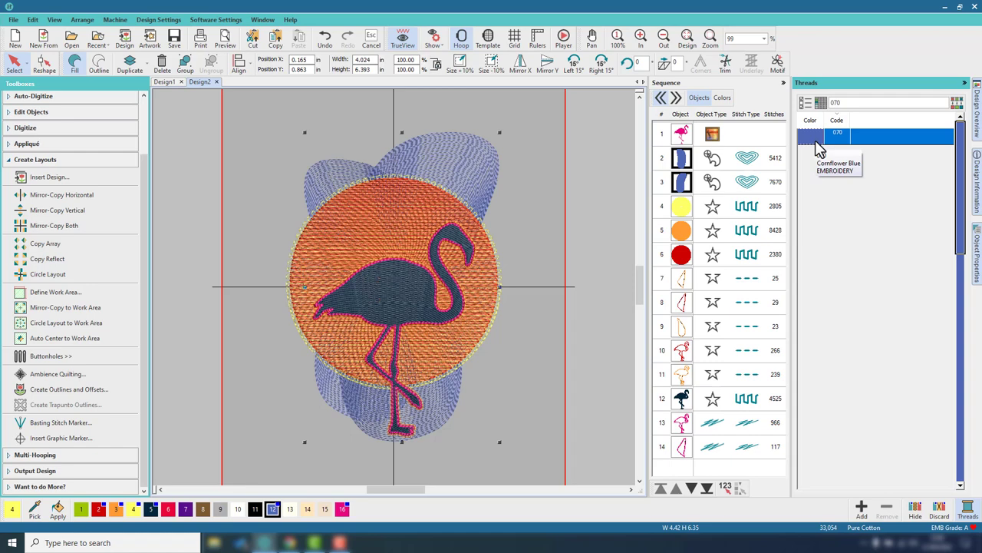
left_click(844, 99)
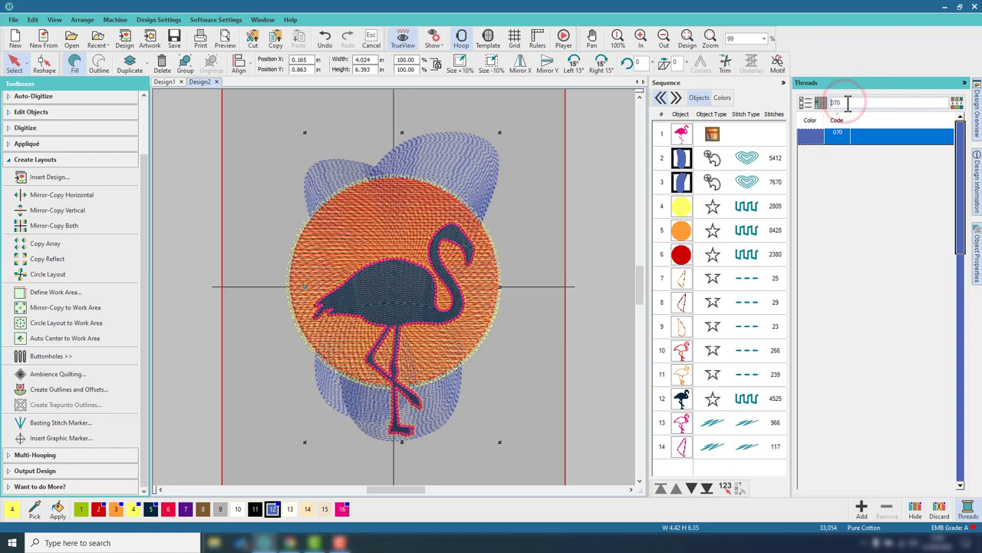
type("017")
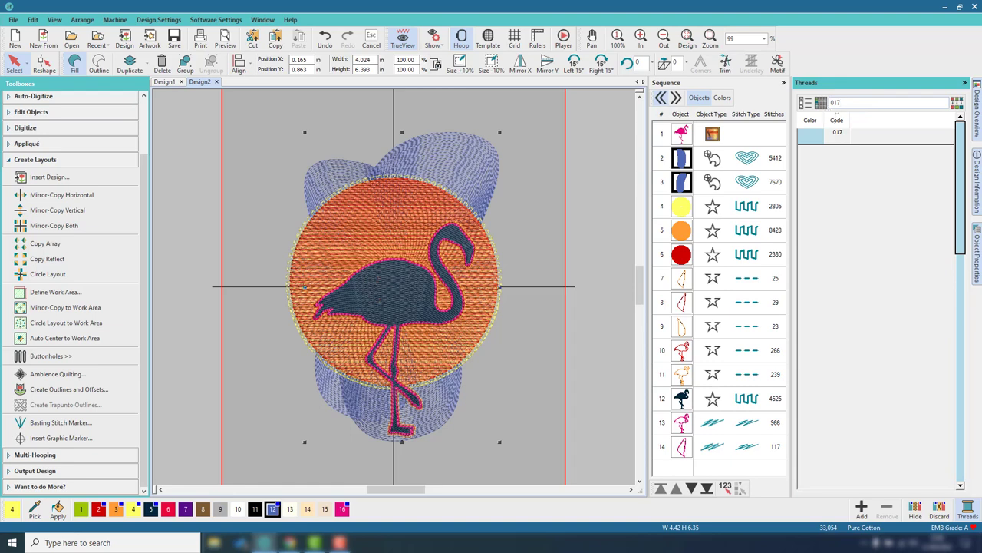
left_click(818, 137)
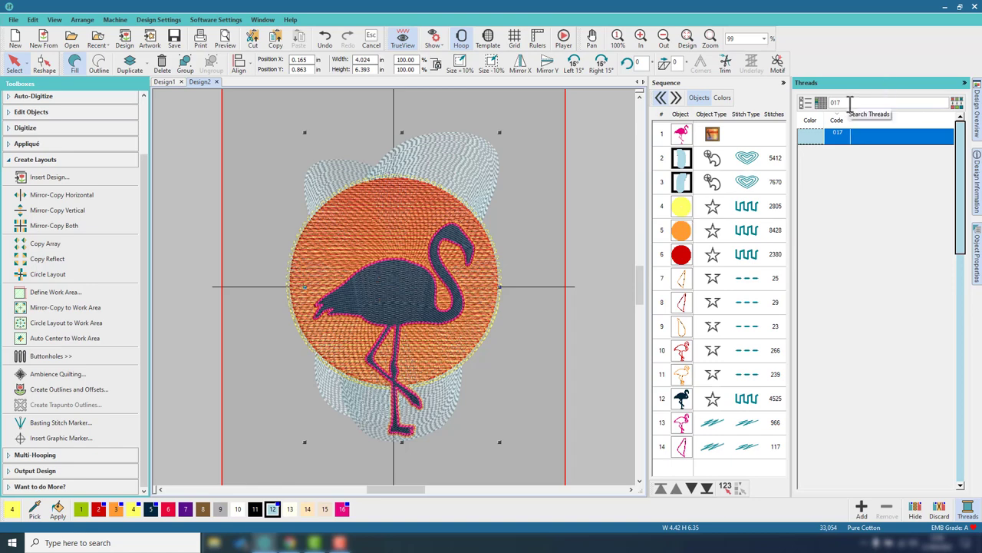
Colour the halo circle with yellow thread 205.
left_click(680, 207)
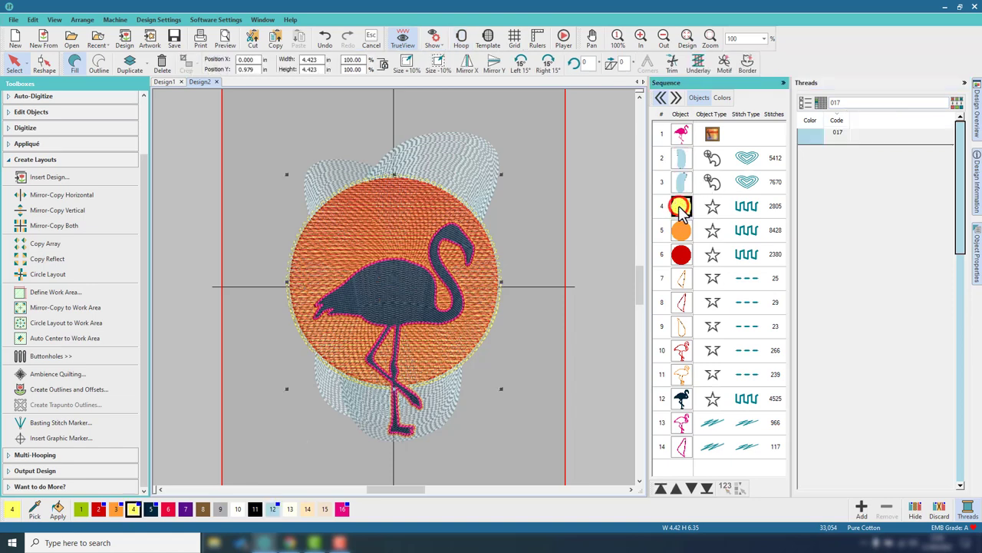
left_click(845, 101)
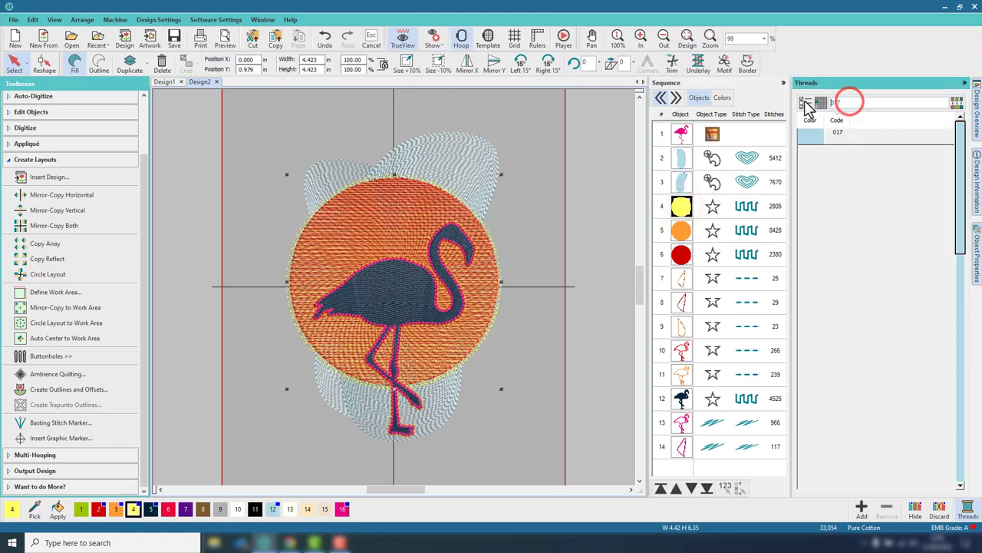
double_click(844, 103)
type("205")
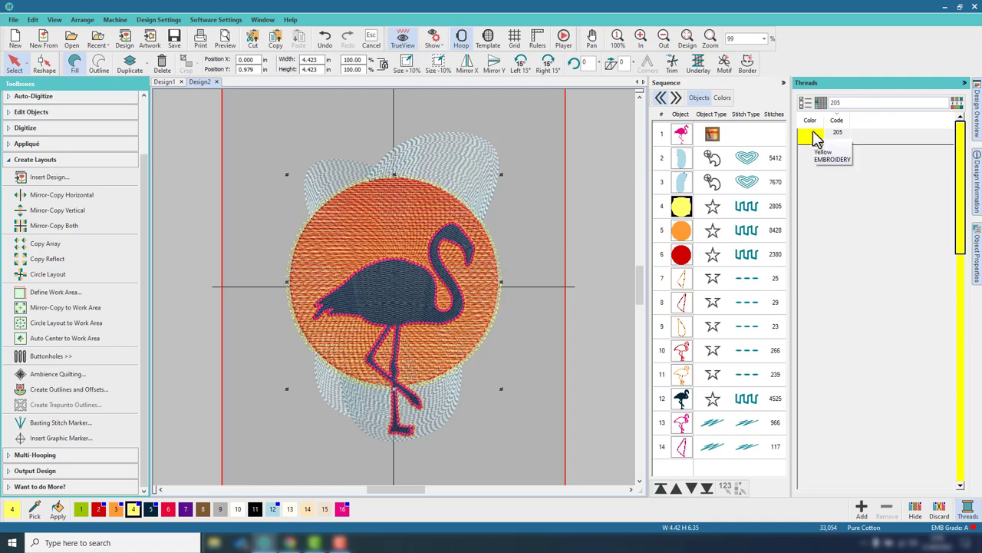
left_click(812, 140)
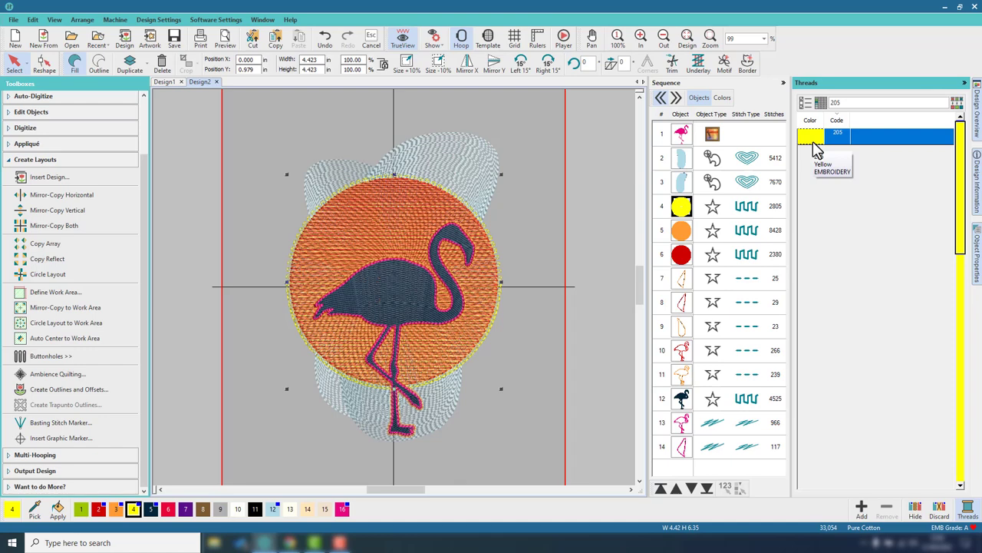
Colour the sun circle with orange thread 209.
left_click(686, 230)
double_click(838, 102)
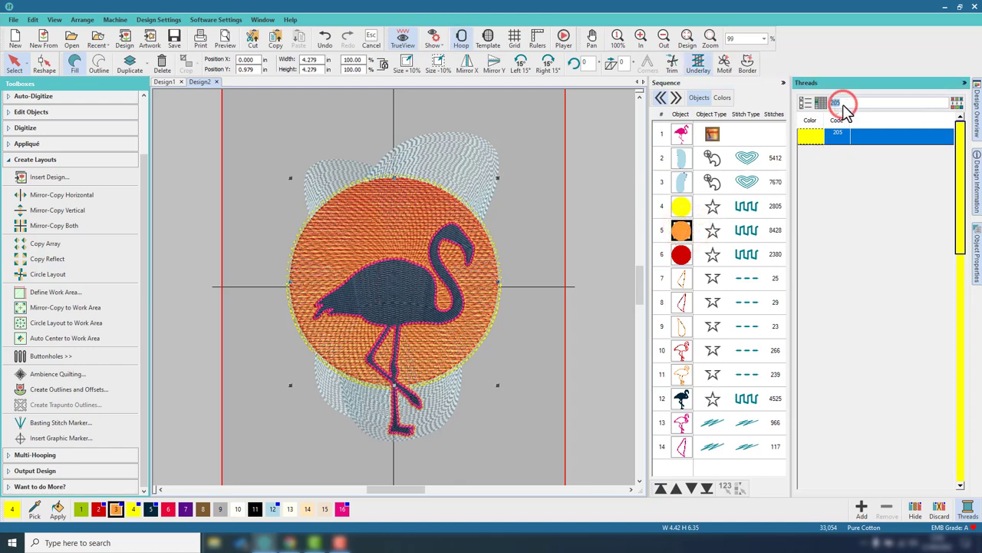
type("209")
left_click(817, 142)
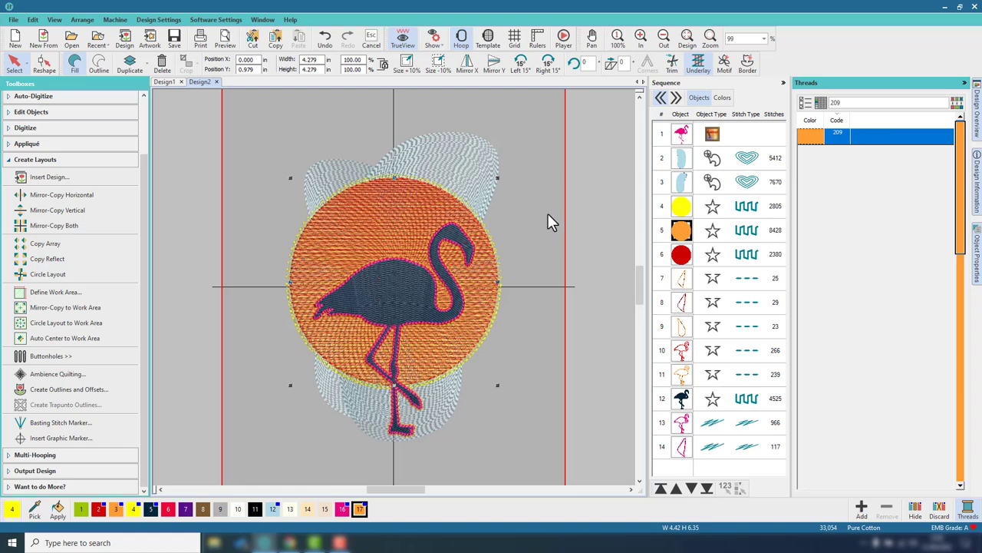
Select the red circle and add Red thread 800 to the palette.
left_click(681, 254)
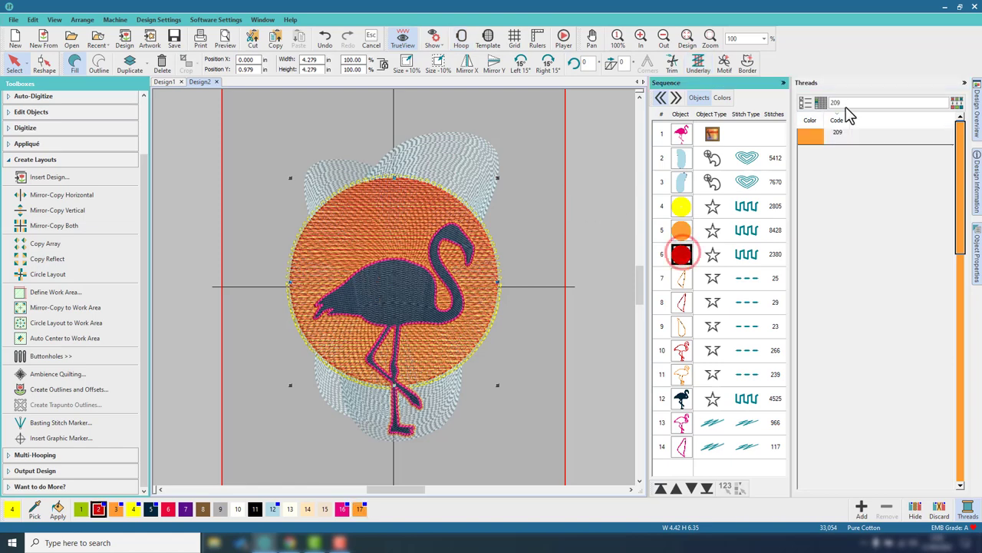
left_click(855, 101)
key("BackSpace")
key("BackSpace")
key("BackSpace")
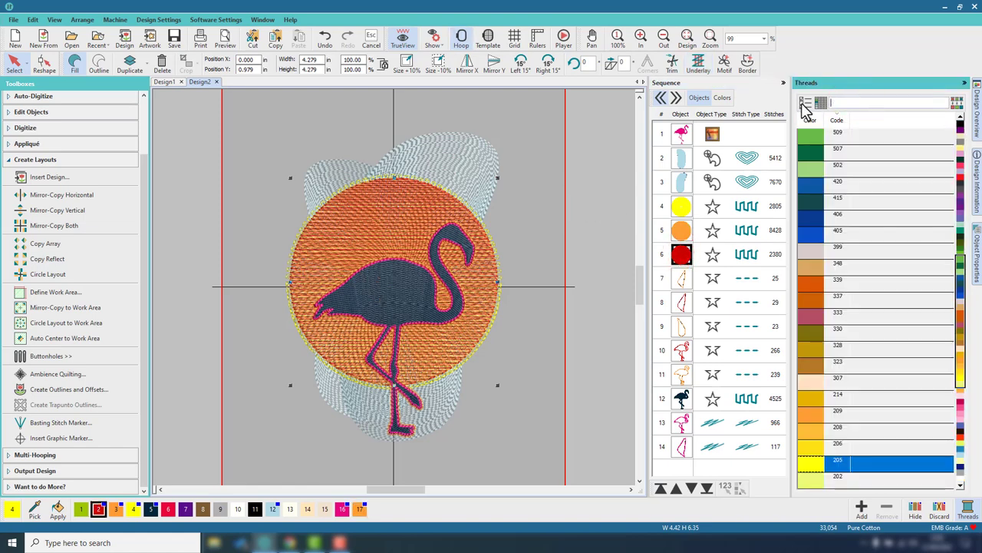
type("800")
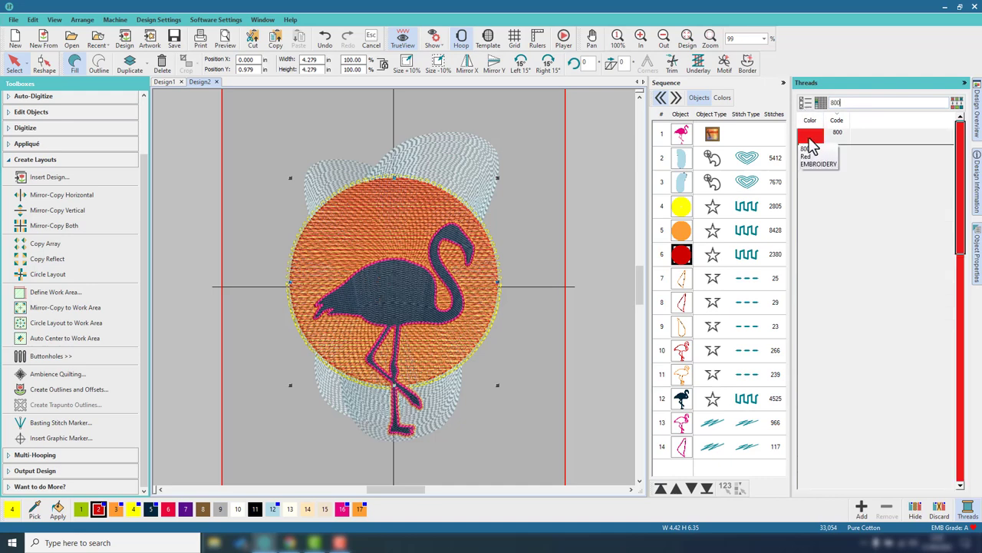
double_click(806, 136)
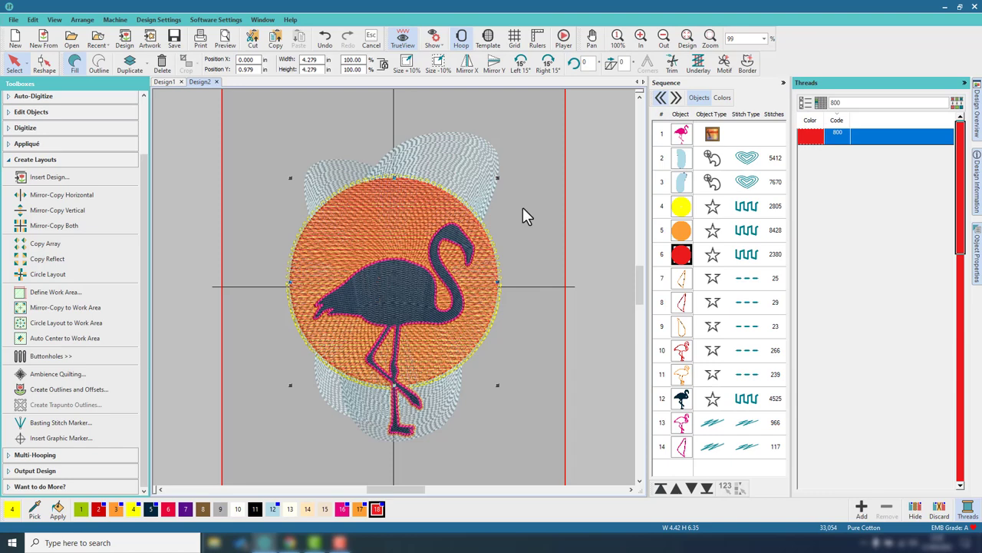
Move the 25, 23 and 239-stitch outline runs together, right after the red circle.
left_click(682, 279)
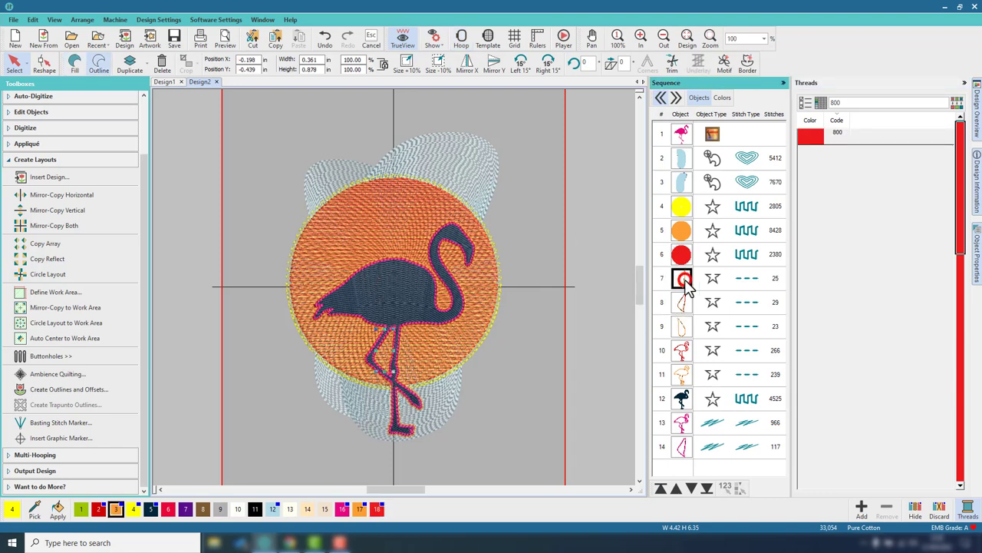
left_click(682, 328, "ctrl")
left_click(682, 374, "ctrl")
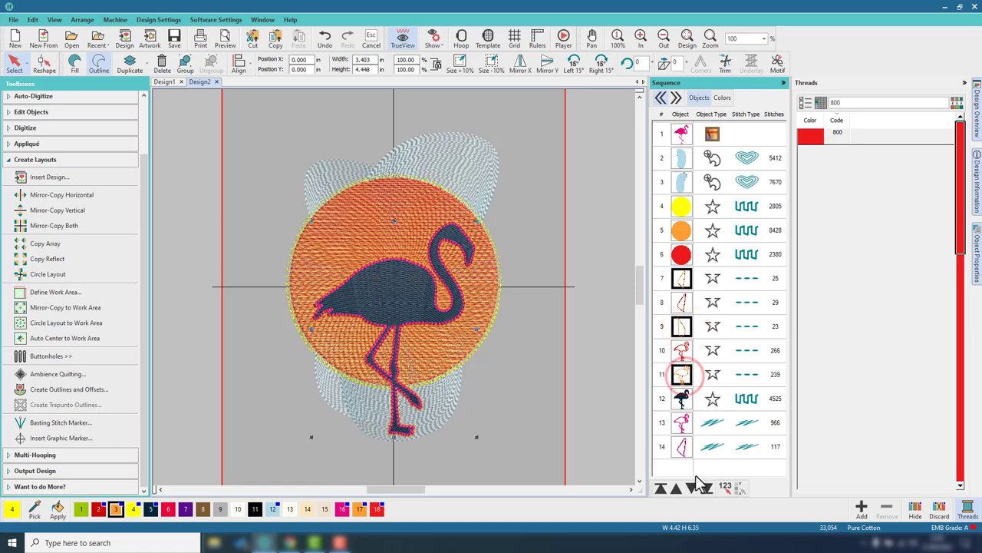
left_click(679, 491)
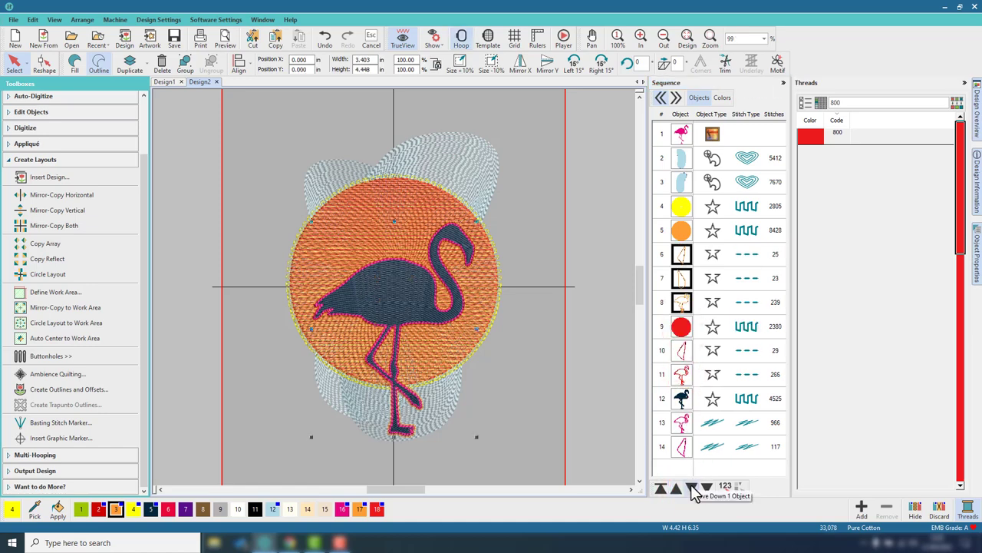
left_click(692, 488)
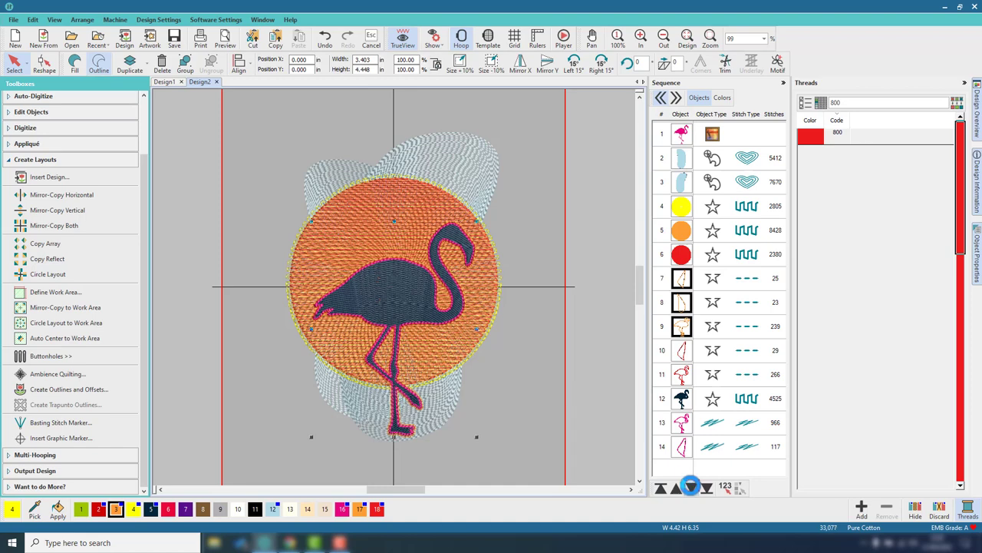
Select sequence objects 7 through 9, the regrouped outline runs.
left_click(684, 355)
left_click(686, 375)
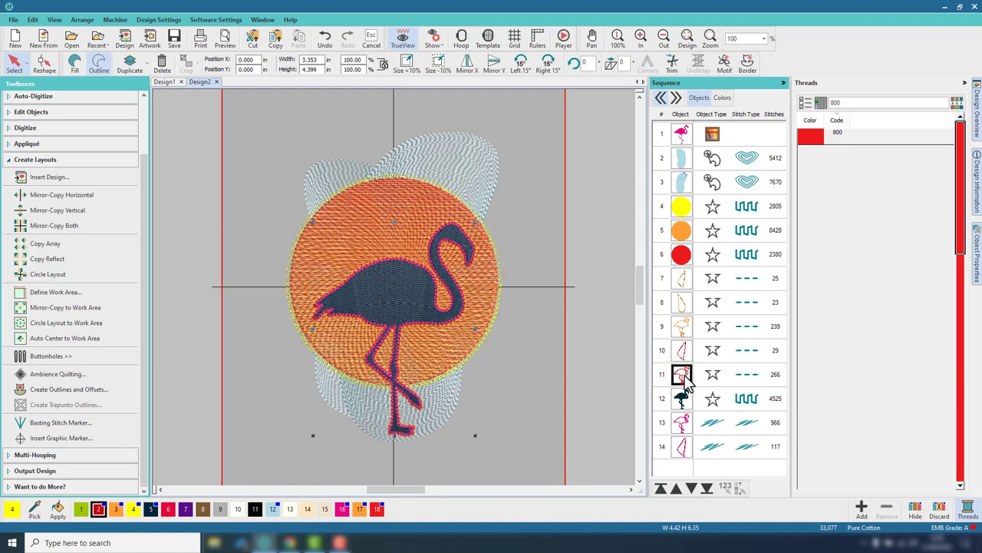
left_click(685, 280)
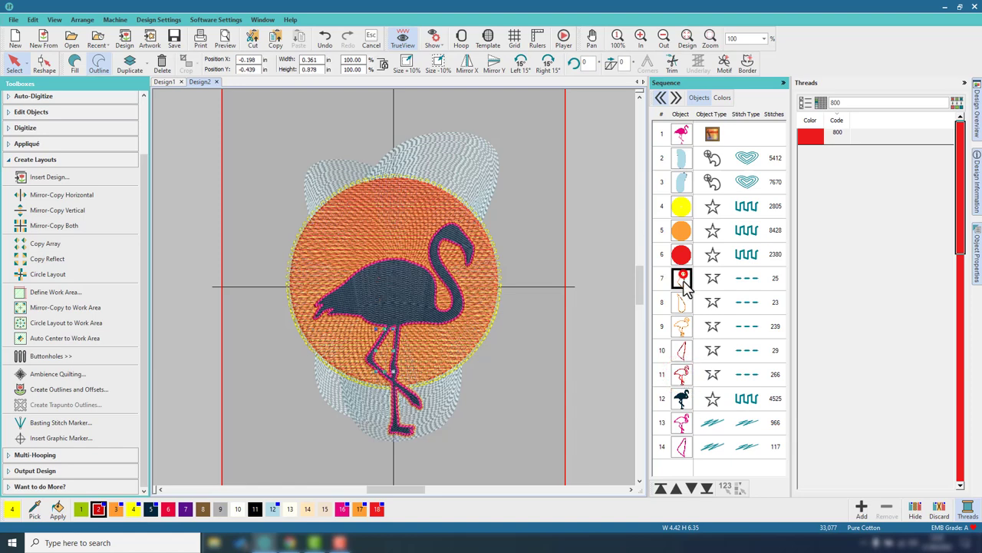
left_click(683, 330, "shift")
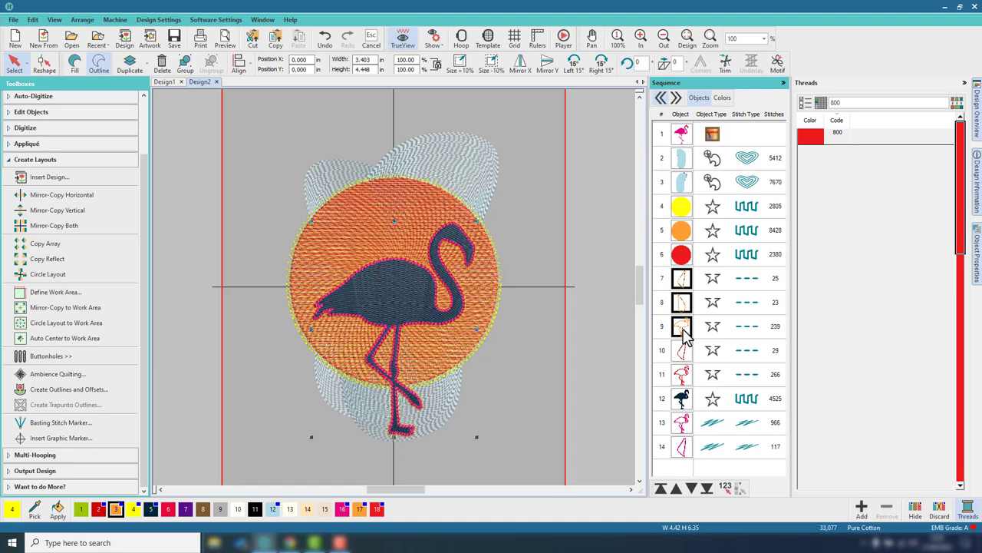
Recolour the three selected outline runs to Tangerine thread 209.
left_click(853, 103)
type("209")
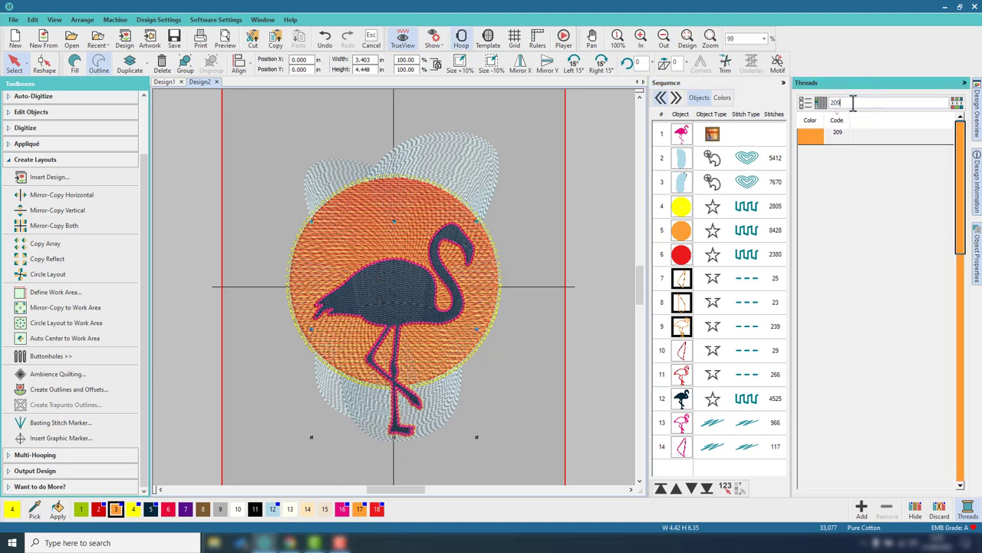
left_click(810, 137)
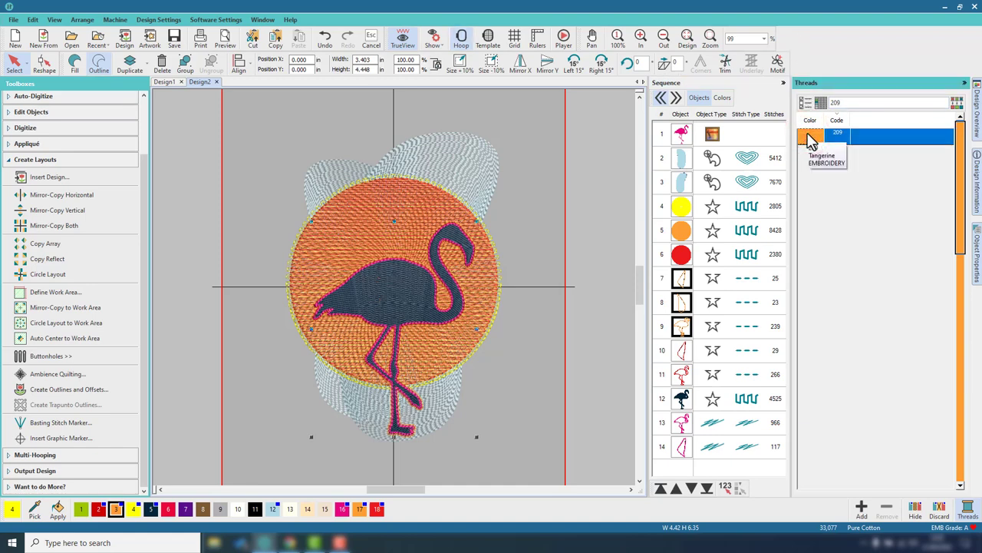
Recolour sequence objects 10 and 11 to red thread 800.
left_click(681, 351)
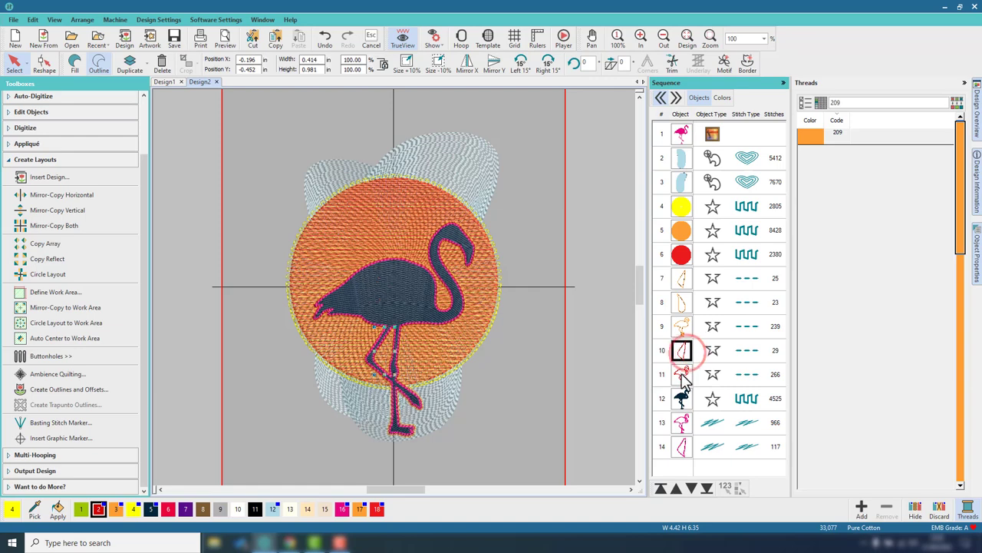
left_click(682, 374, "ctrl")
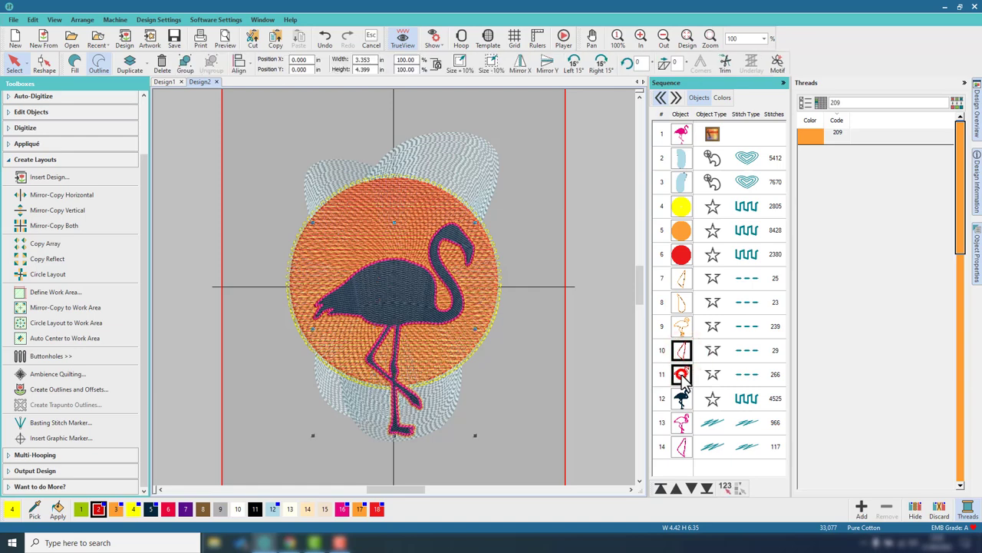
double_click(851, 102)
type("80")
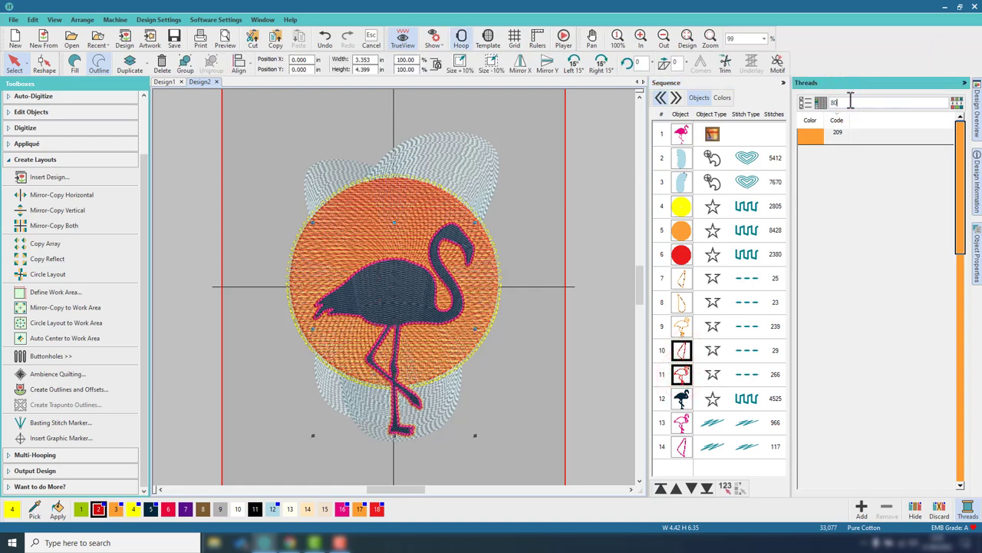
type("0")
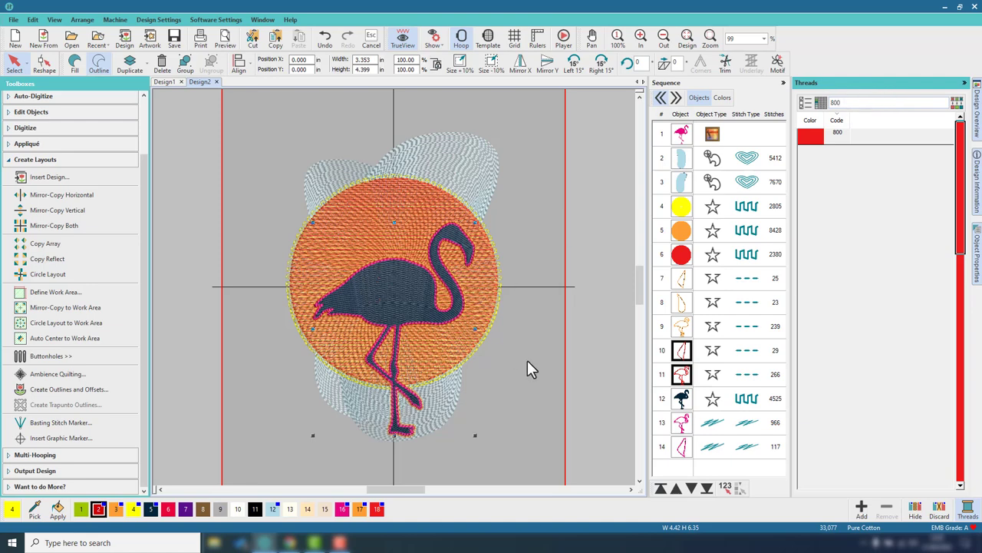
left_click(377, 510)
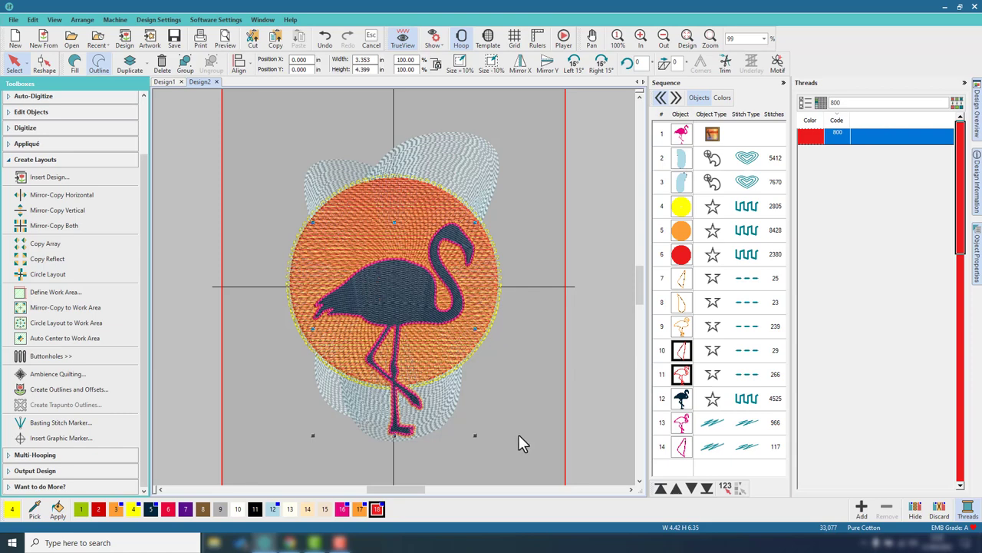
Recolour sequence objects 13 and 14 to thread 107, found by code search.
left_click(682, 429)
left_click(683, 449, "shift")
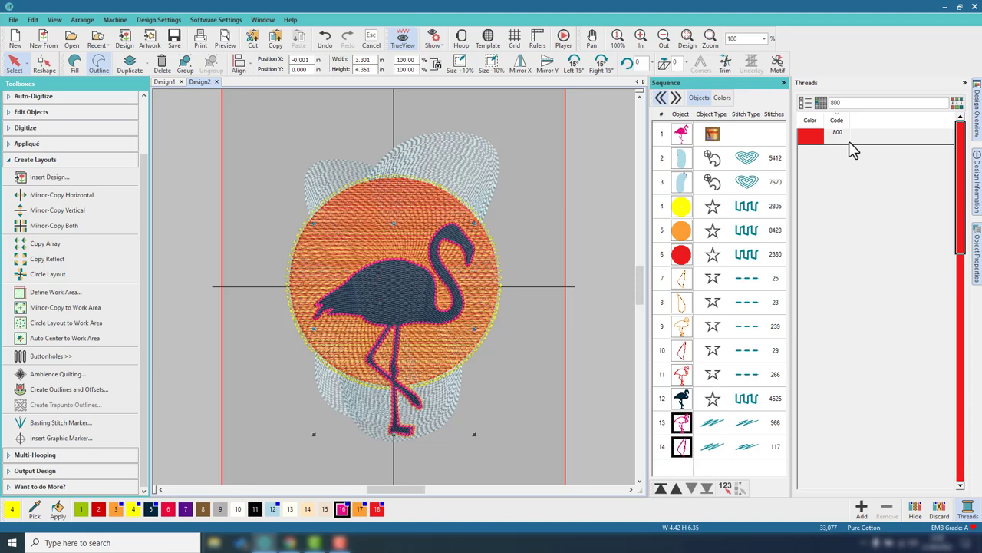
left_click(842, 103)
type("107")
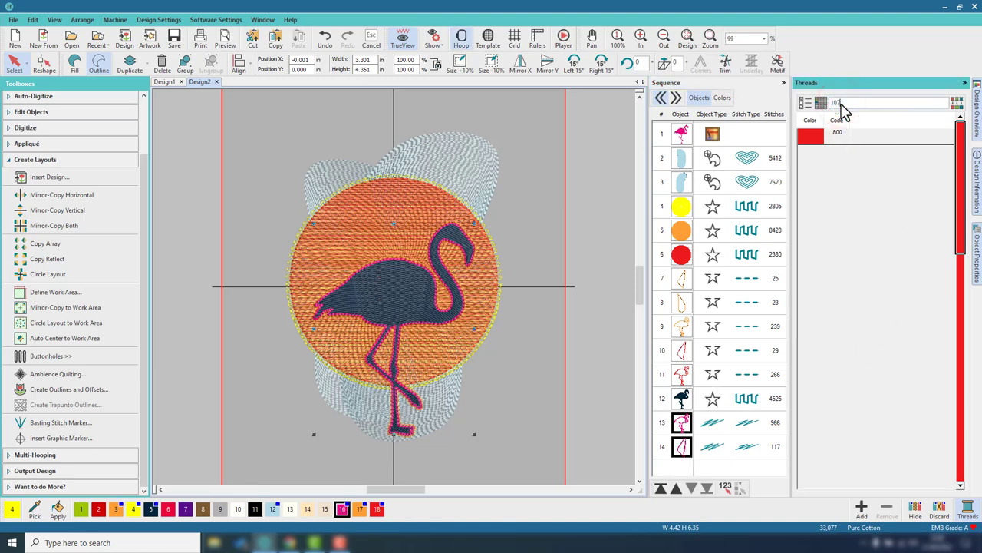
left_click(812, 140)
left_click(813, 146)
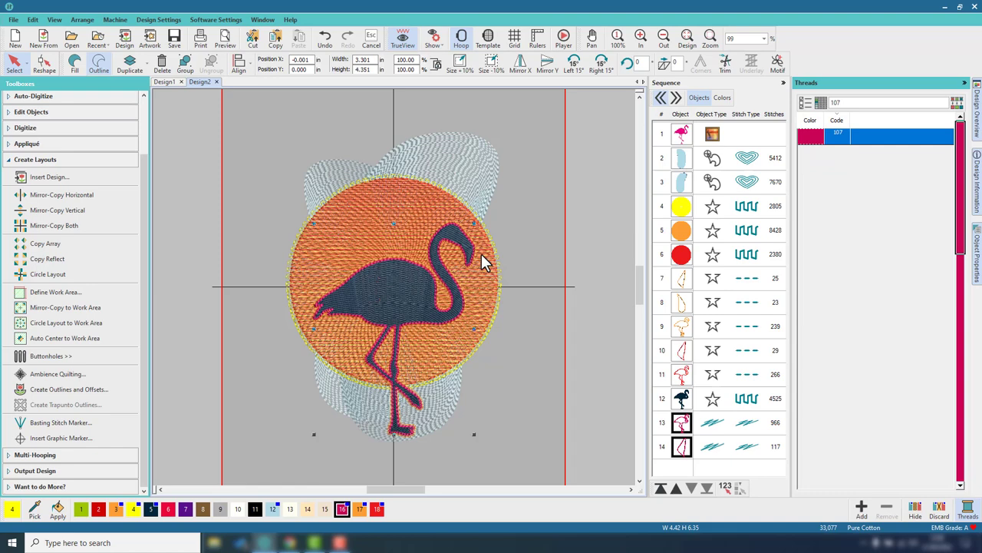
Recolour object 12, the flamingo silhouette, from navy to Dark Grey 707, then deselect it.
left_click(680, 401)
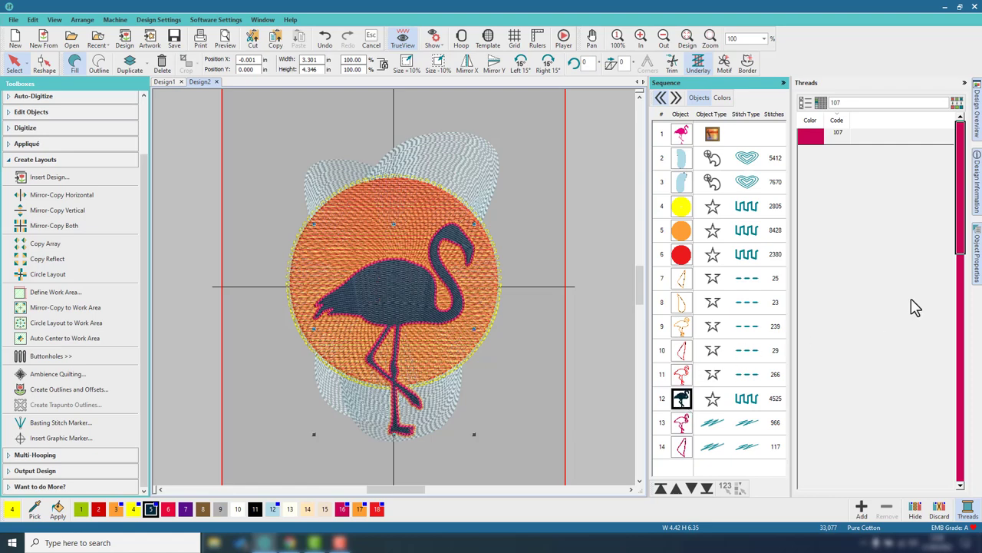
left_click(851, 104)
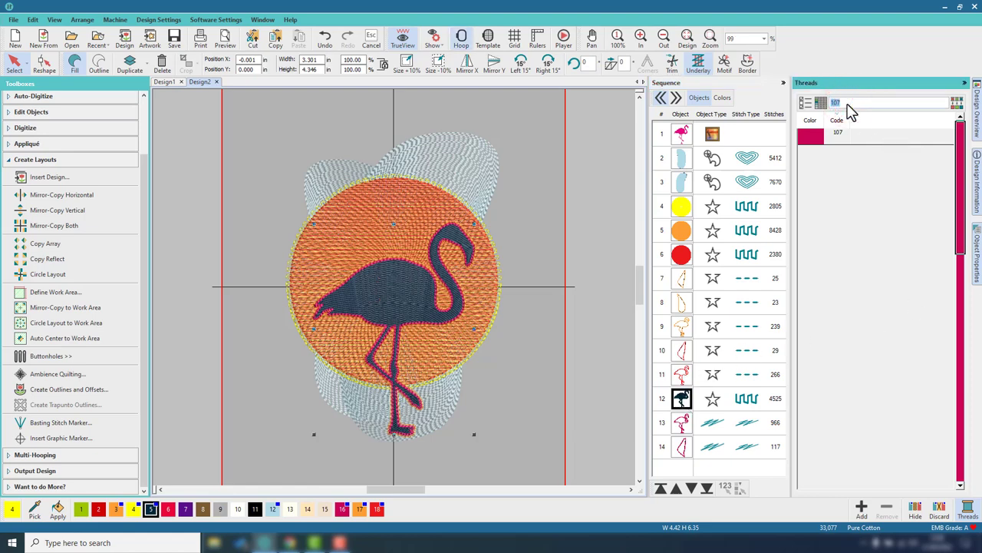
type("707")
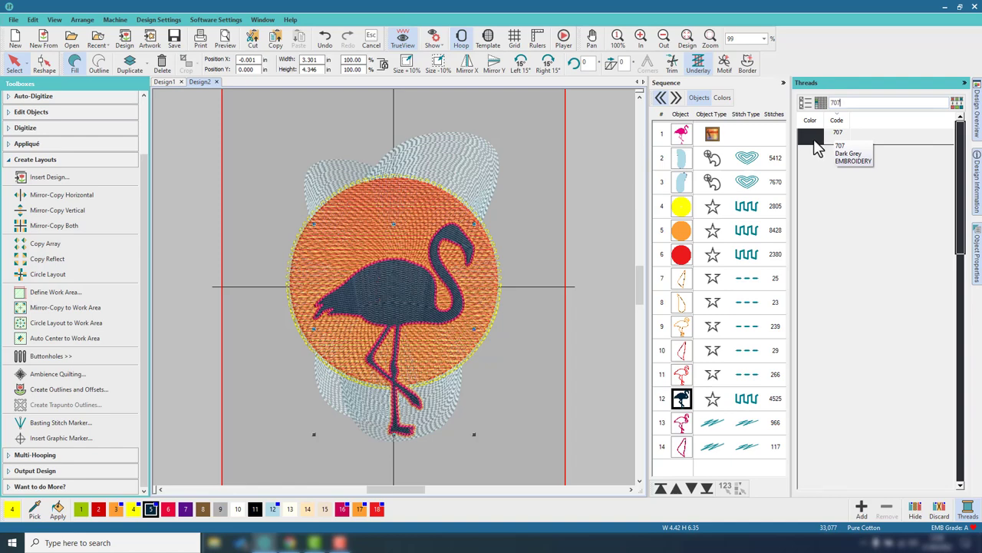
left_click(813, 139)
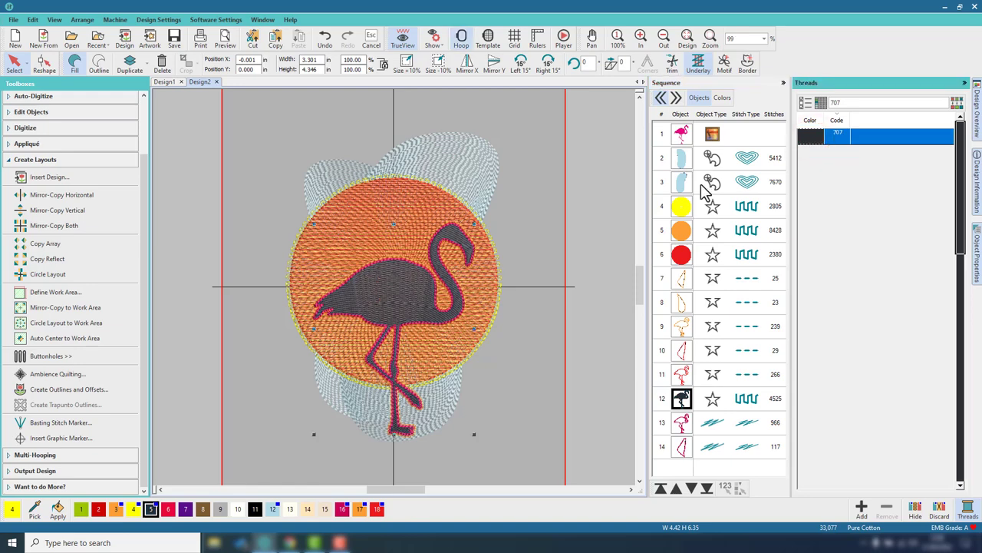
left_click(541, 251)
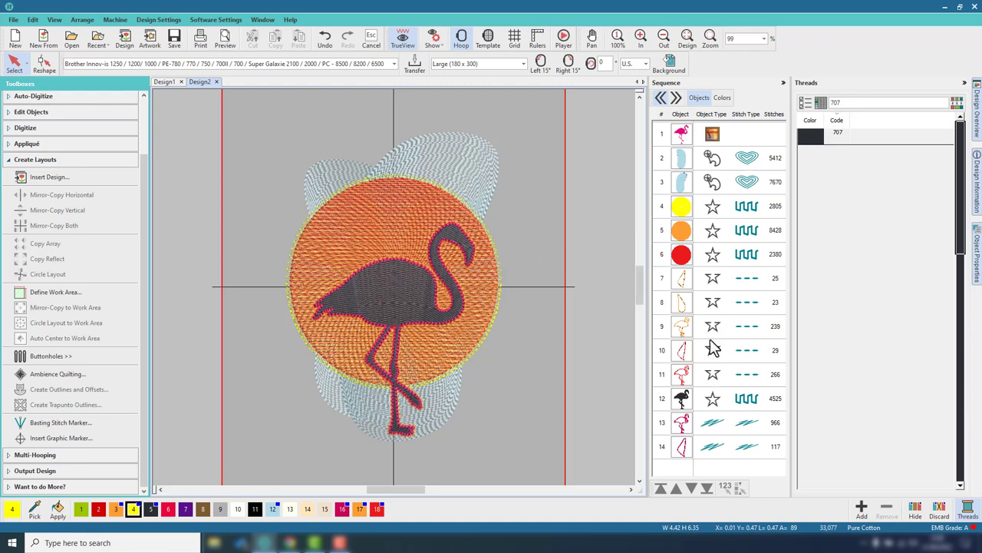
Hide and then discard the unused colours in the Threads palette.
left_click(925, 509)
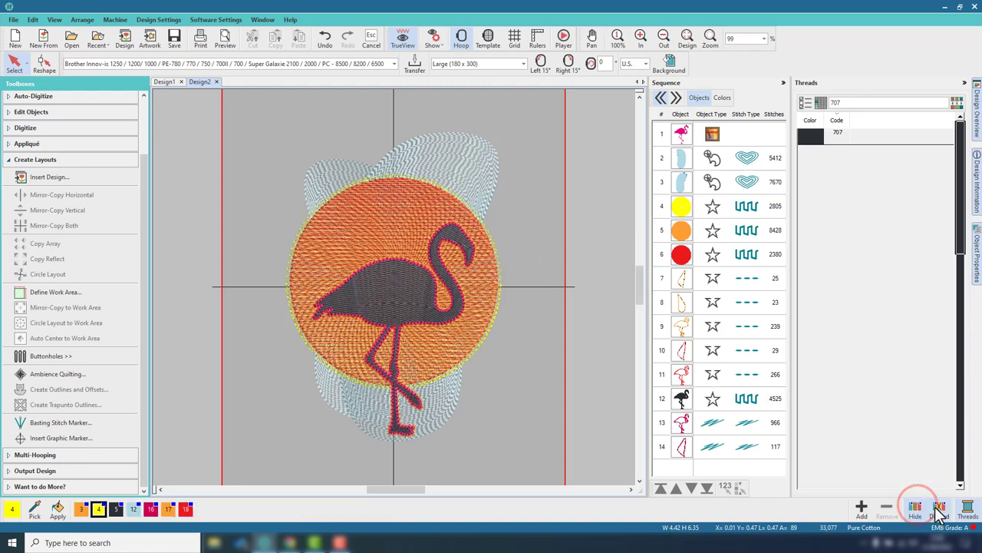
left_click(935, 509)
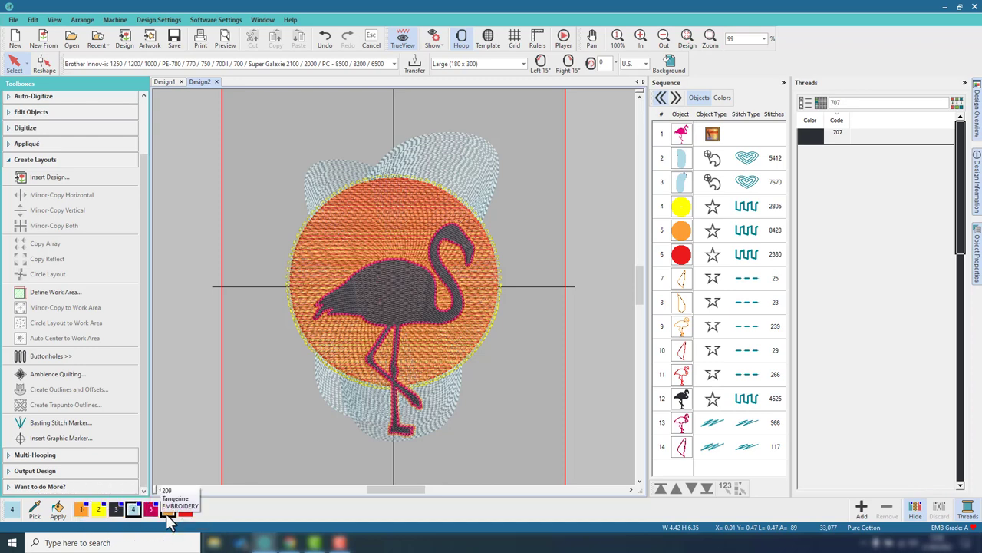
left_click(176, 450)
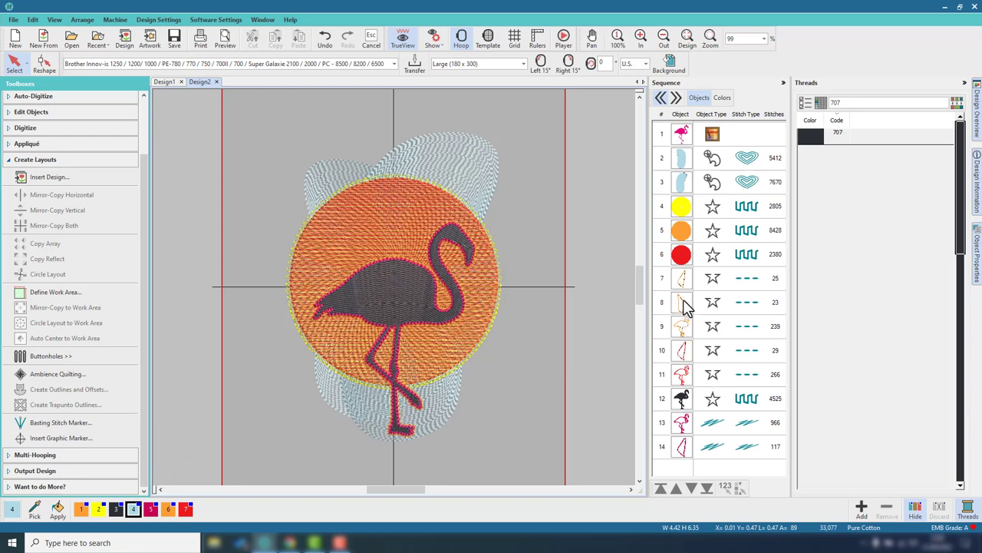
right_click(547, 328)
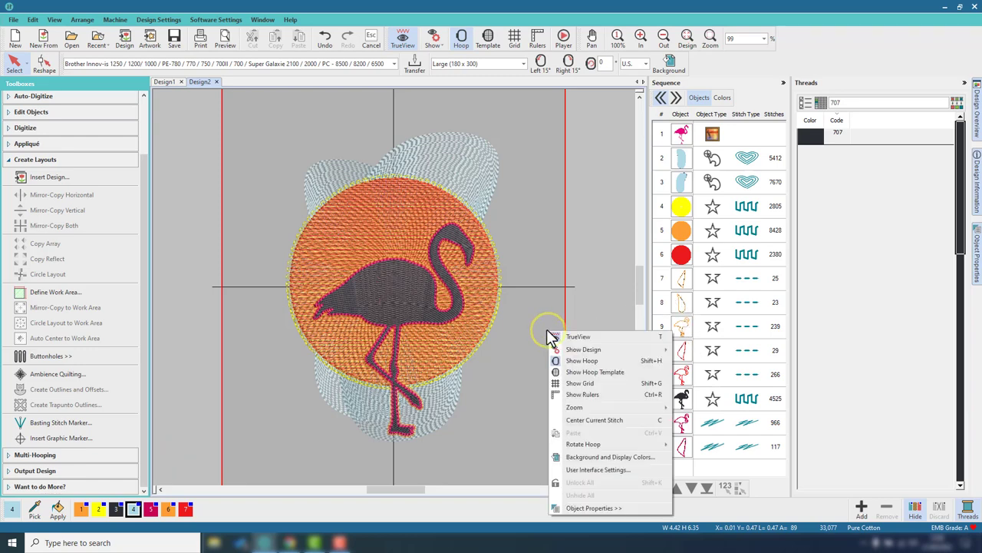
left_click(543, 324)
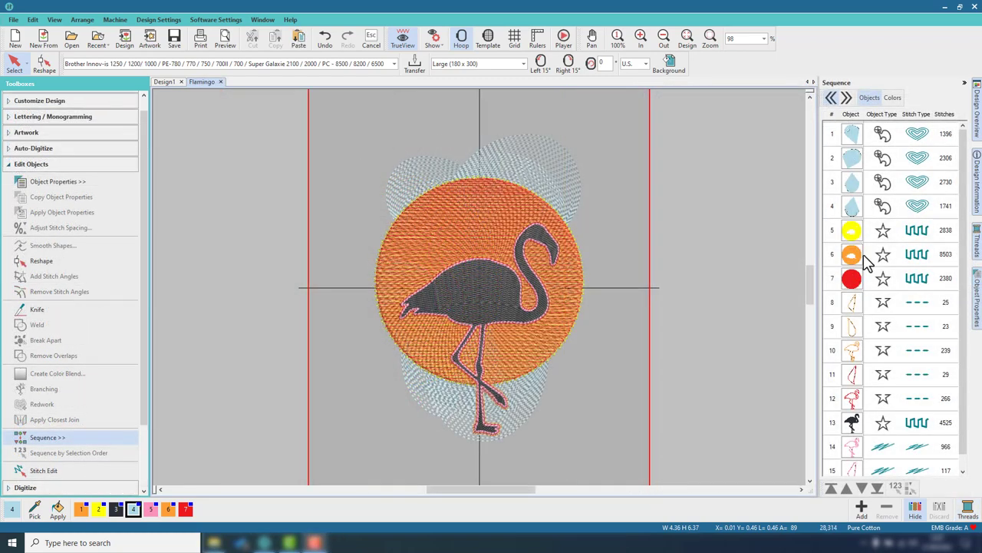
Play the Flamingo design in the stitch player with the speed slider dragged slower.
left_click(563, 39)
left_click(572, 65)
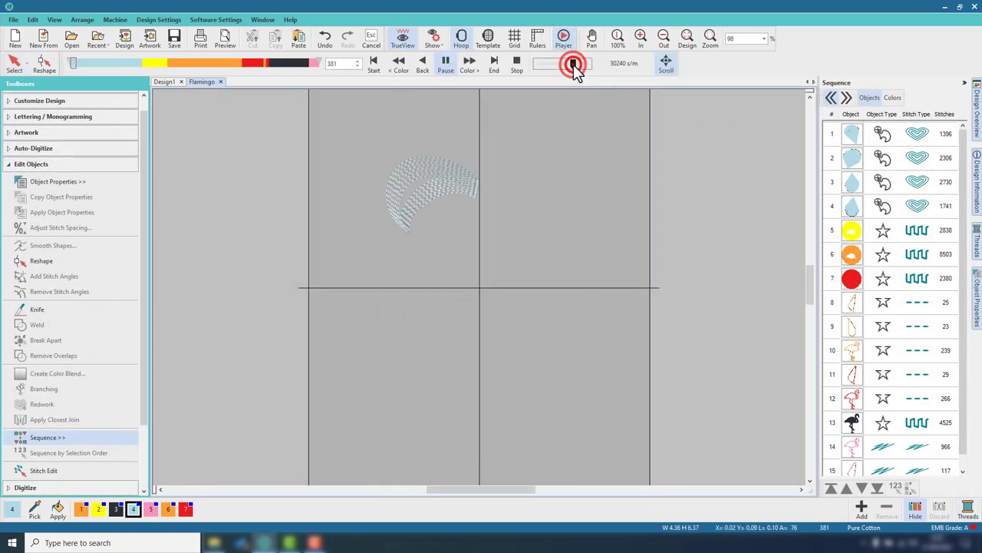
left_click_drag(574, 65, 572, 66)
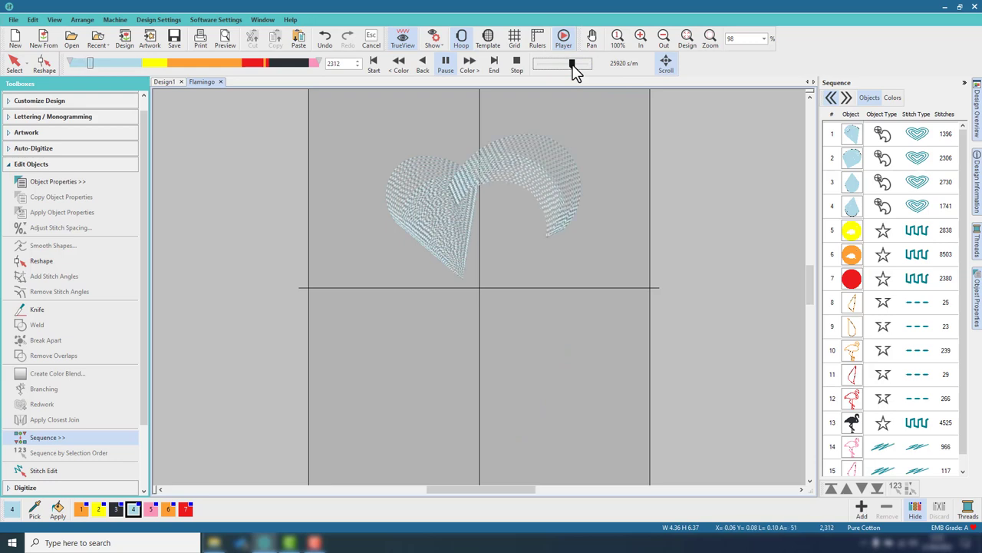